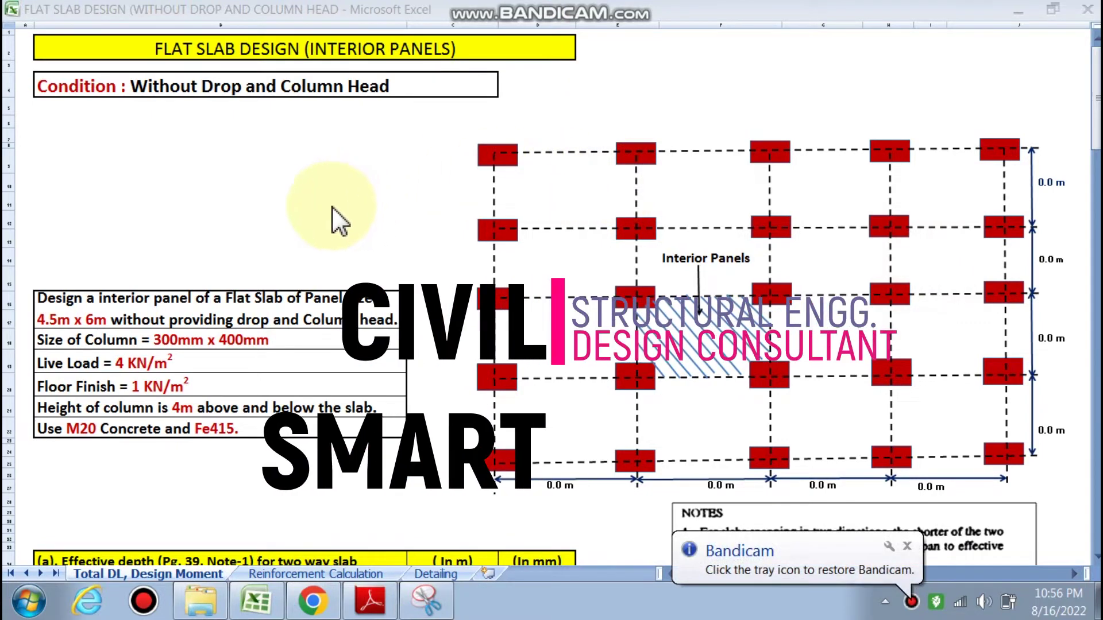
Examine the flat slab problem data, the interior panel layout and the effective depth input table on the Total DL, Design Moment sheet.
click(356, 213)
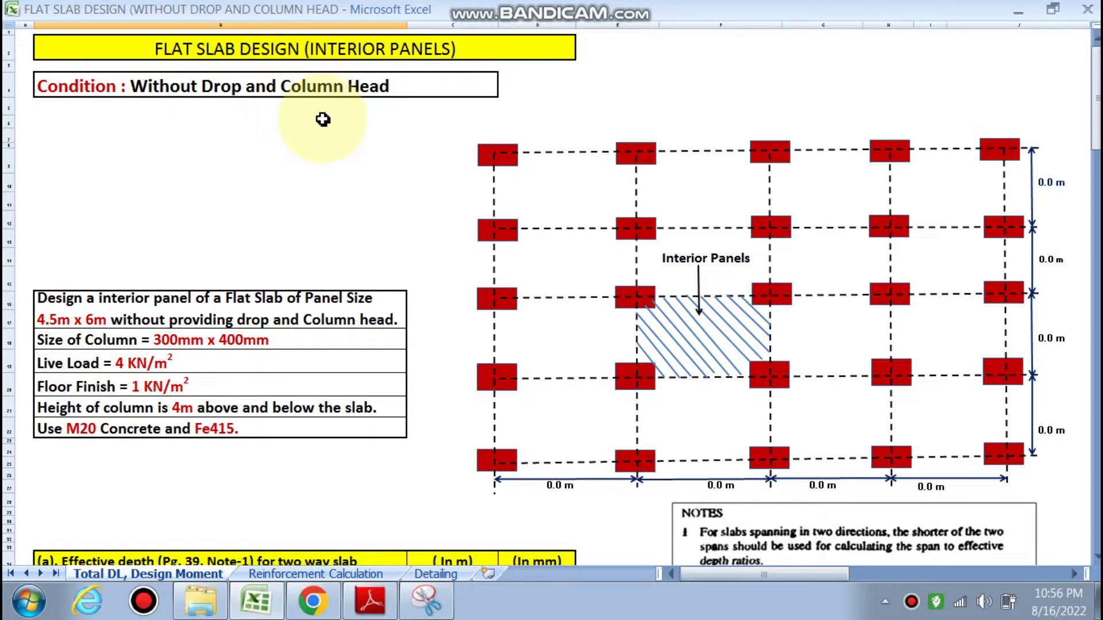
scroll(313, 172, down, 1)
click(312, 193)
scroll(308, 190, down, 1)
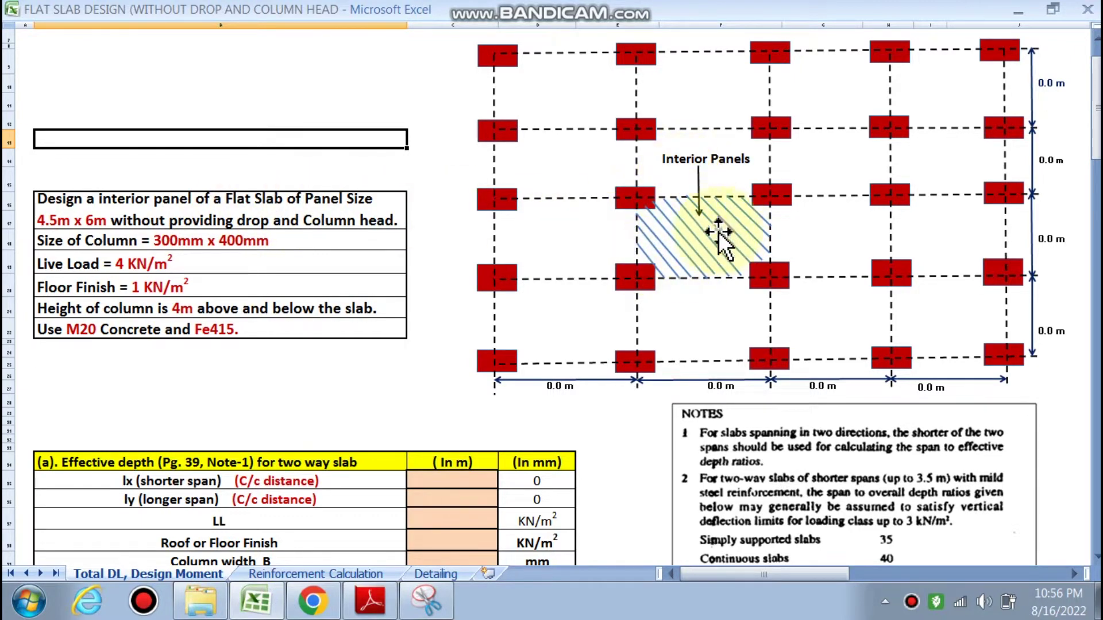
scroll(345, 275, down, 1)
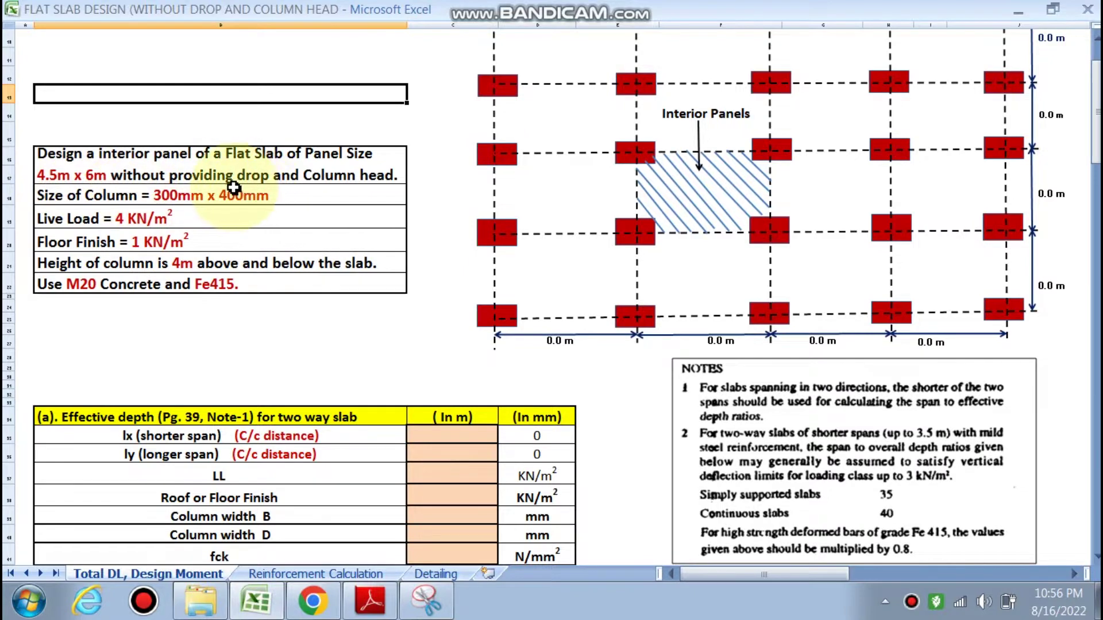
scroll(422, 292, down, 4)
scroll(421, 293, down, 3)
scroll(278, 269, up, 3)
scroll(68, 258, down, 2)
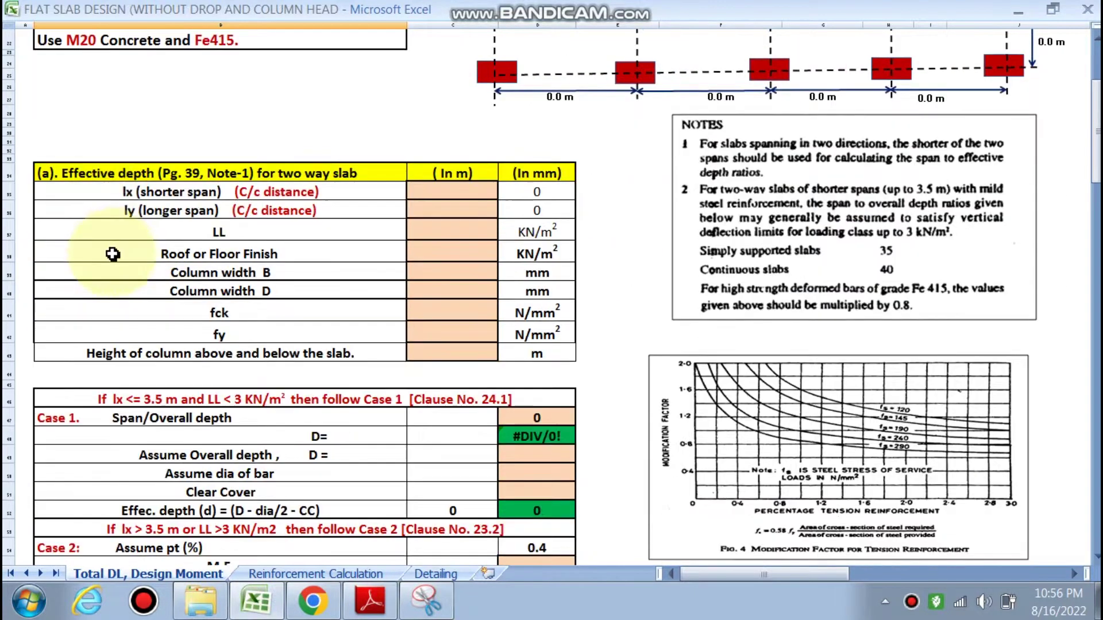
scroll(426, 315, down, 1)
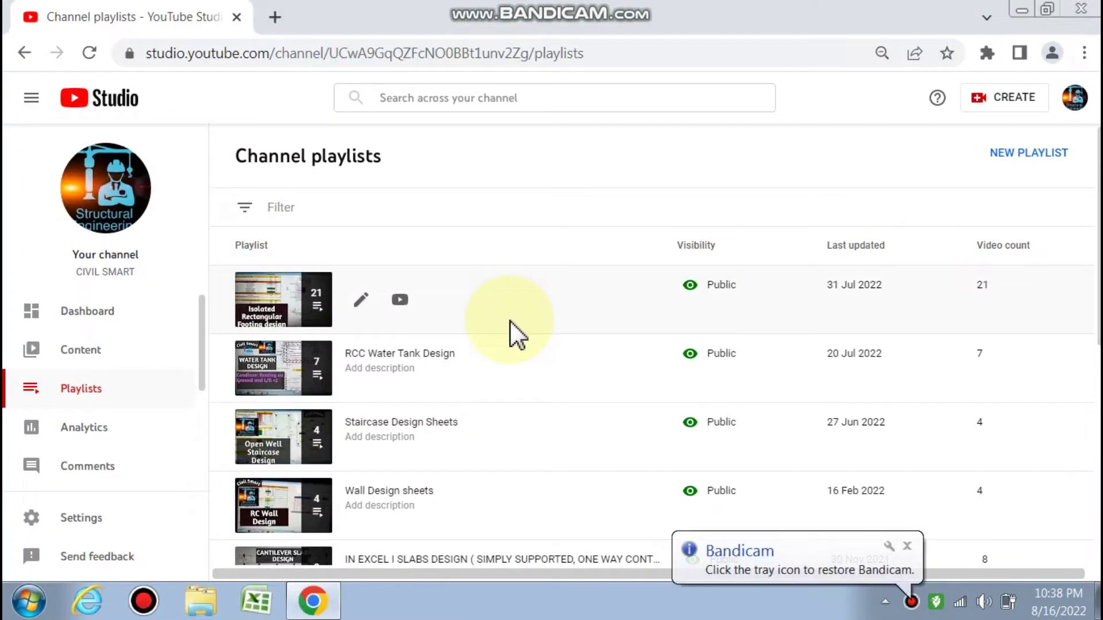
Switch to YouTube Studio in Chrome and look through the channel's list of structural design playlists.
scroll(384, 340, down, 2)
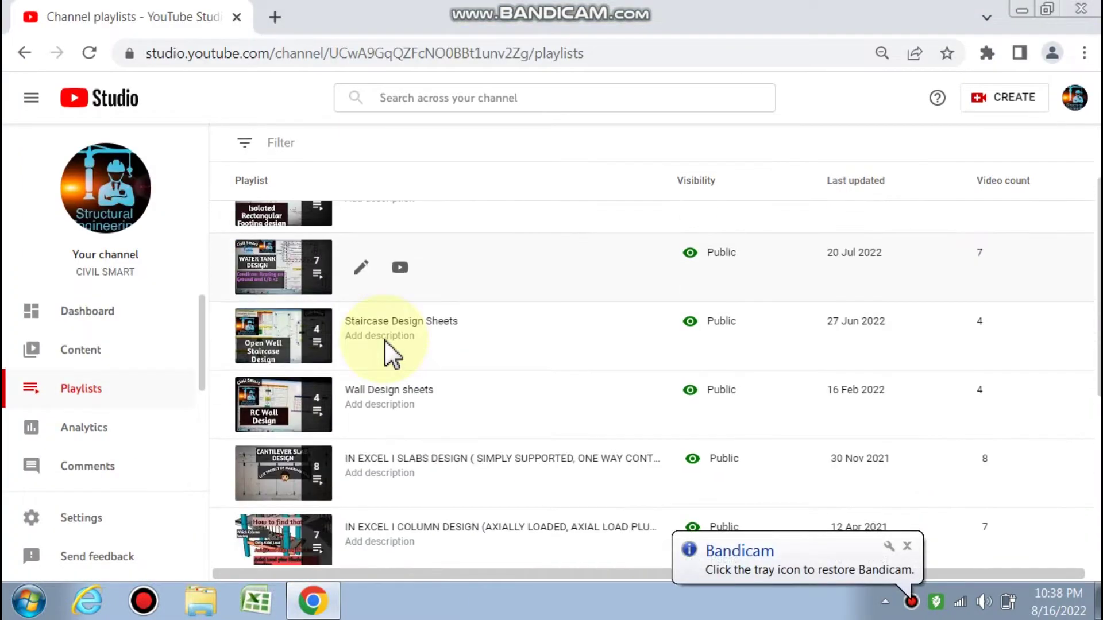
scroll(384, 340, down, 2)
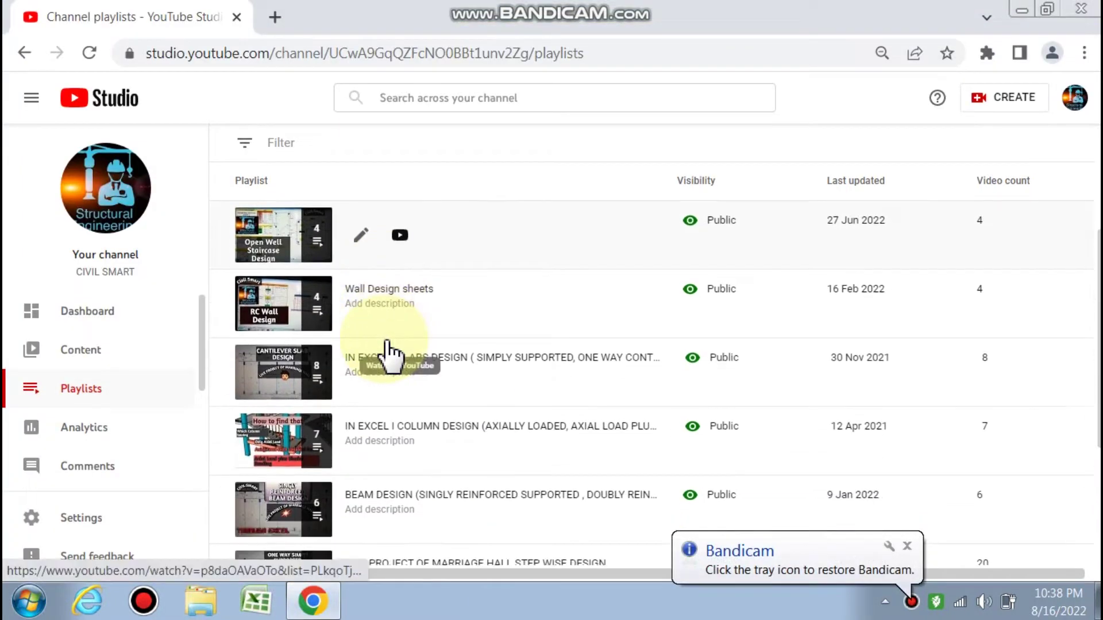
scroll(422, 350, down, 2)
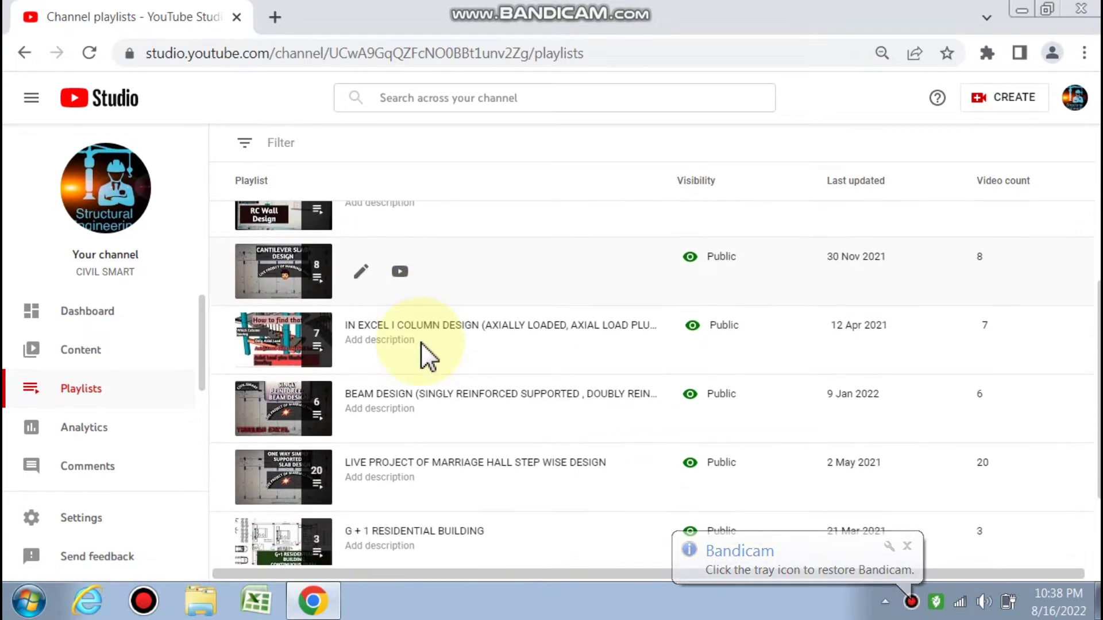
scroll(446, 342, down, 2)
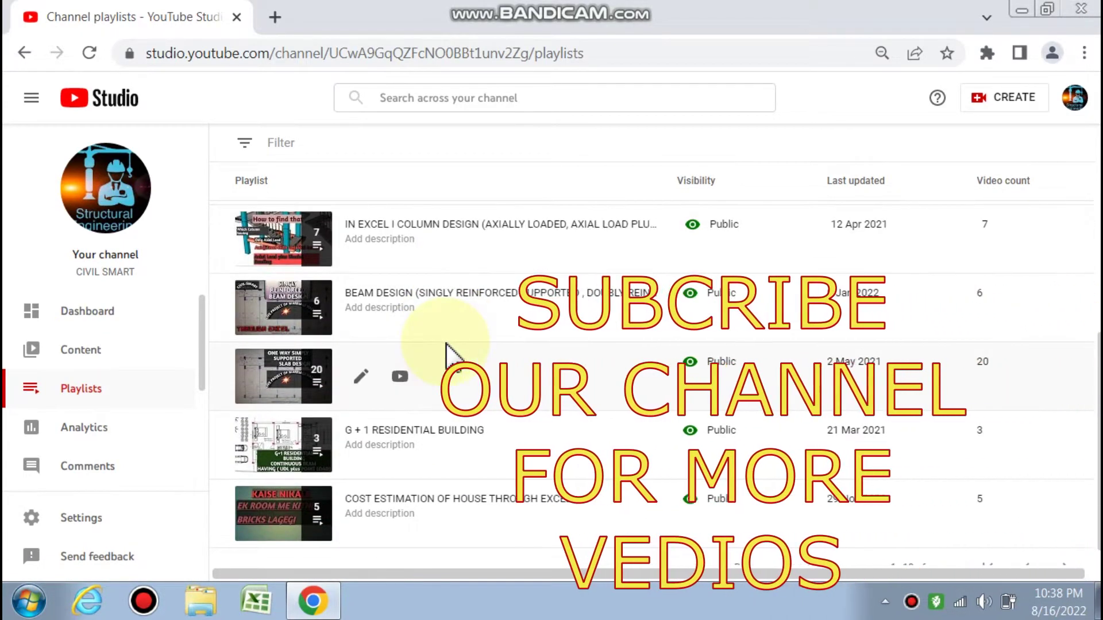
scroll(460, 343, down, 1)
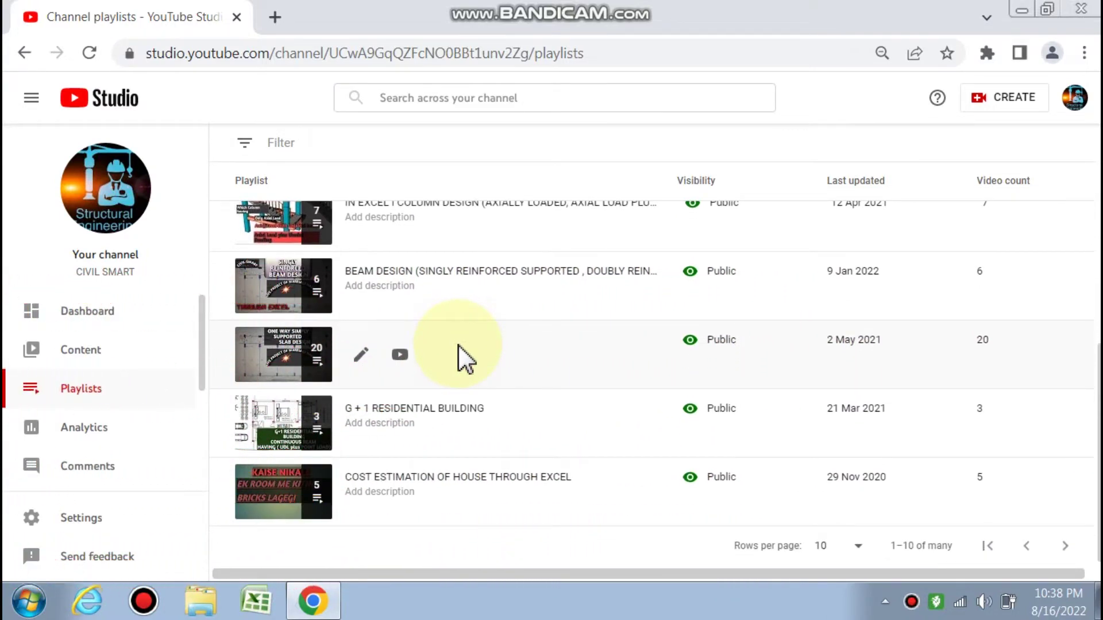
scroll(459, 347, up, 2)
scroll(457, 344, up, 2)
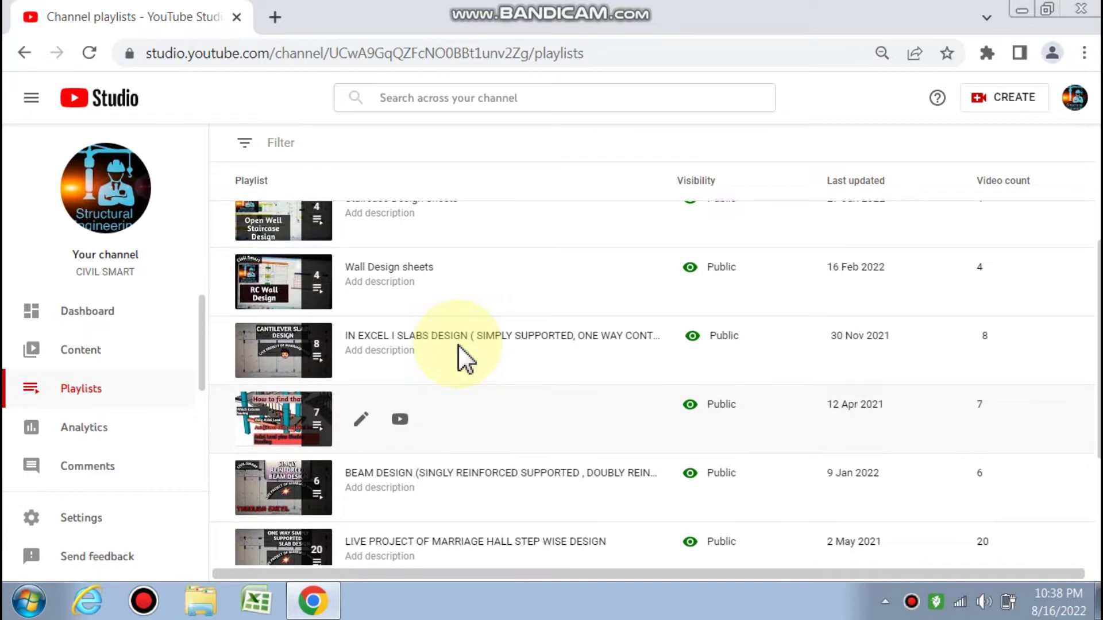
scroll(458, 345, down, 2)
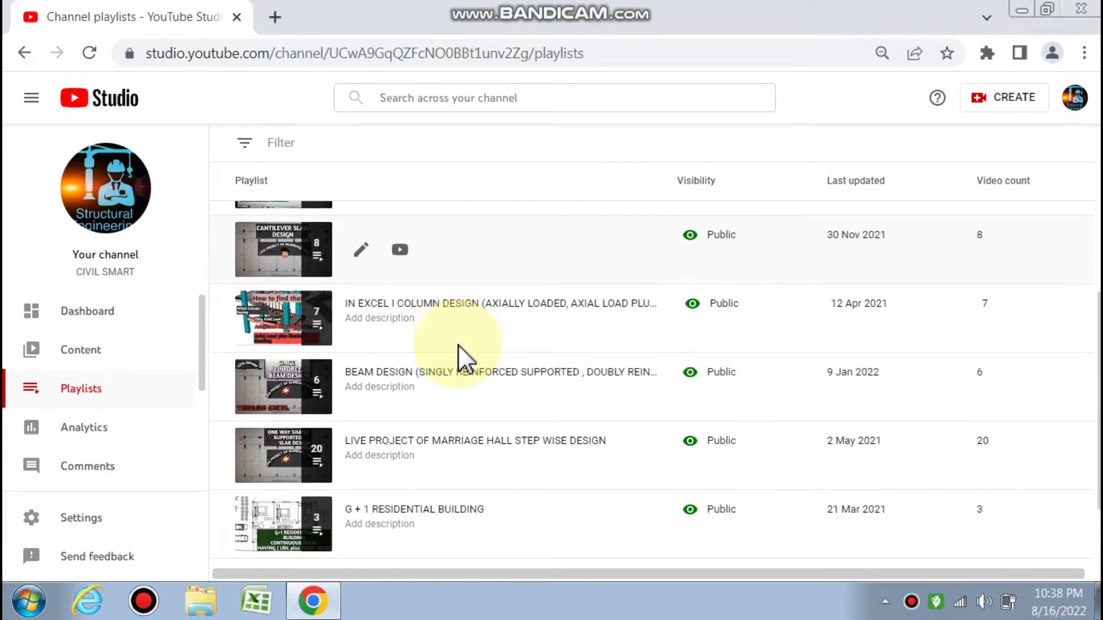
scroll(457, 345, down, 2)
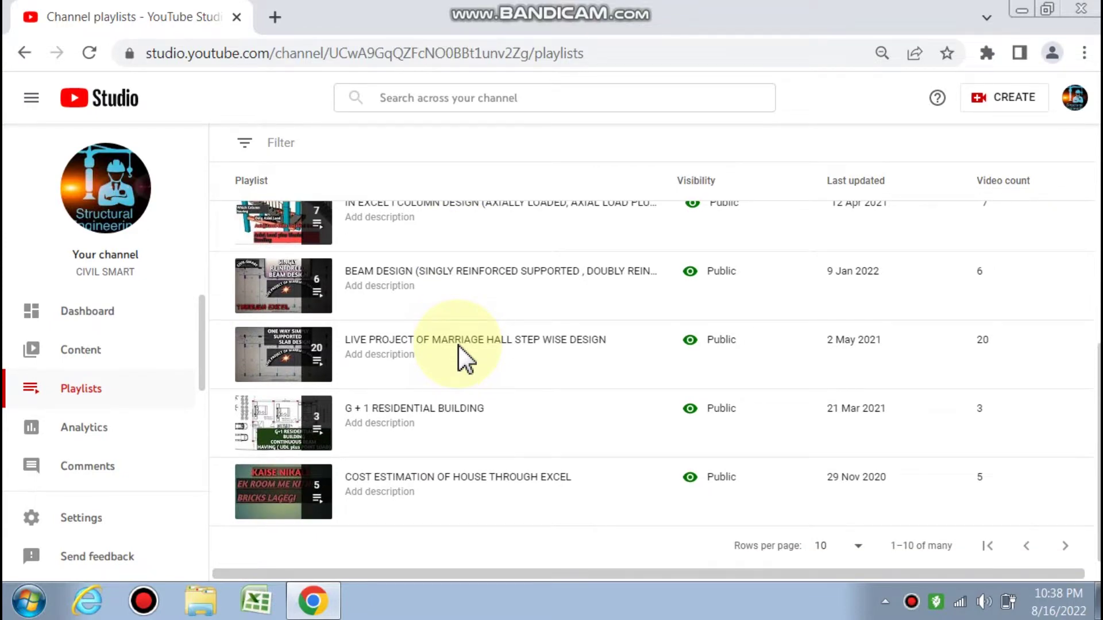
scroll(458, 345, up, 2)
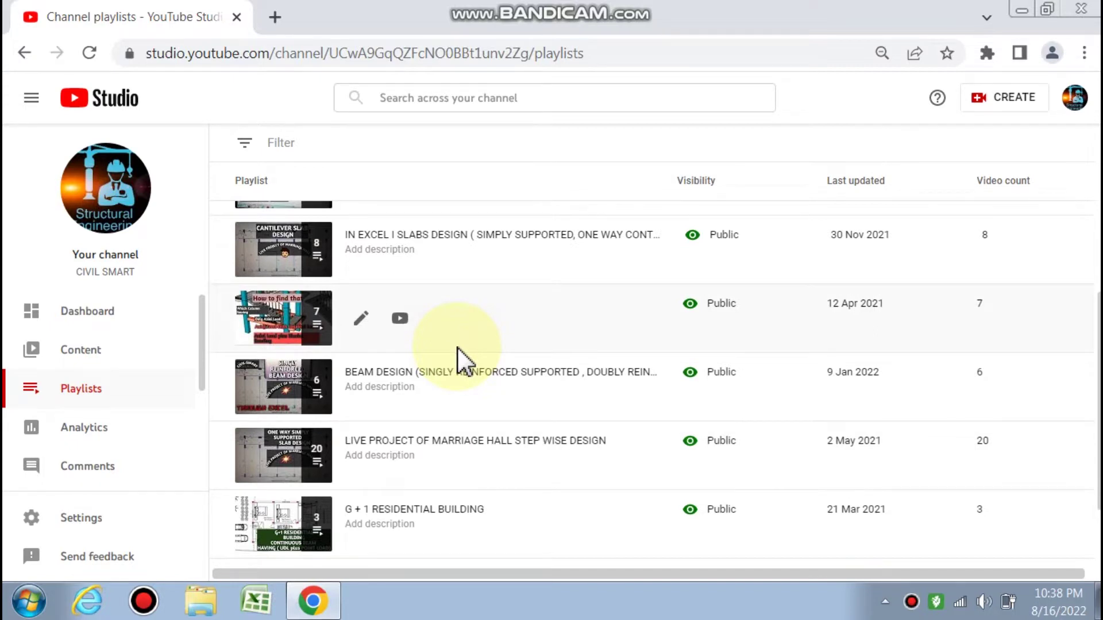
scroll(457, 347, up, 6)
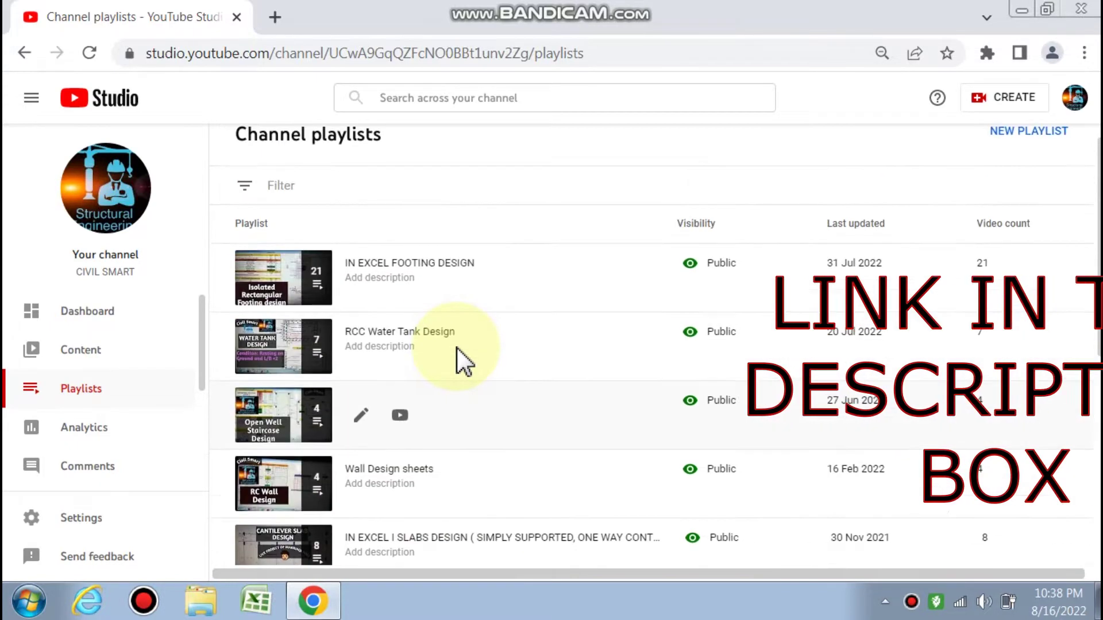
scroll(457, 347, up, 1)
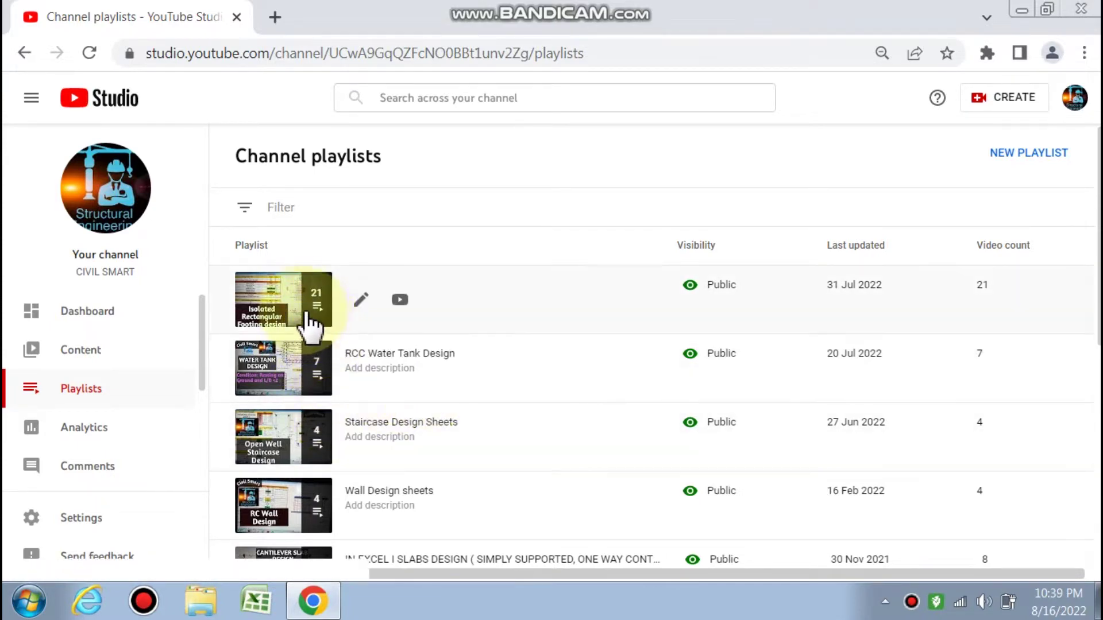
Open the IN EXCEL FOOTING DESIGN playlist in its own tab and review the other design playlists in the channel list.
click(283, 301)
key(ctrl+shift+Tab)
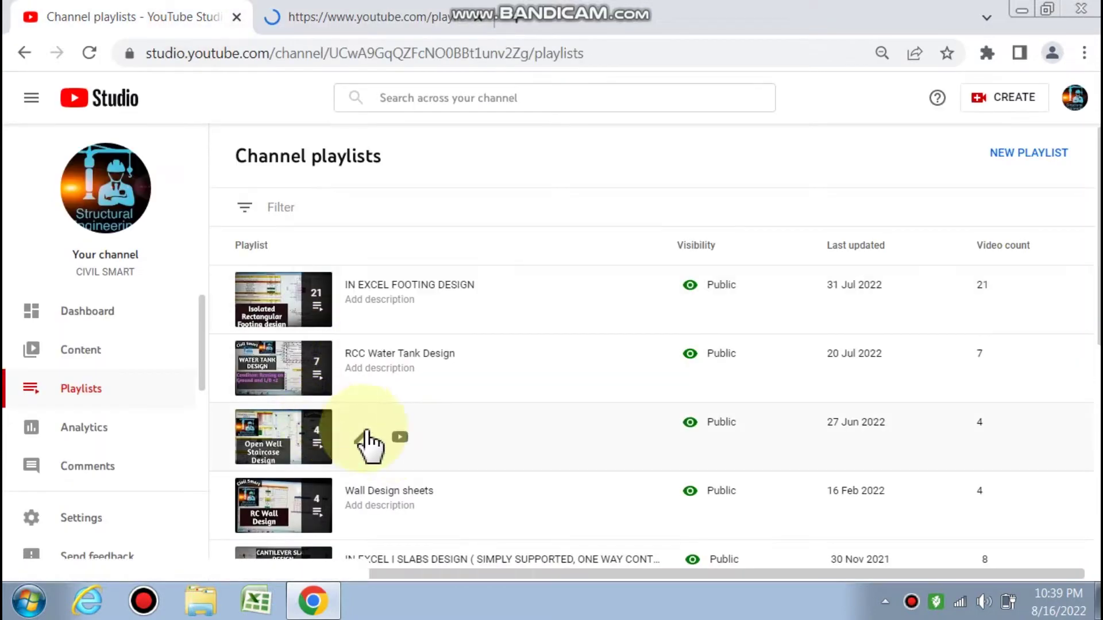
scroll(428, 426, down, 2)
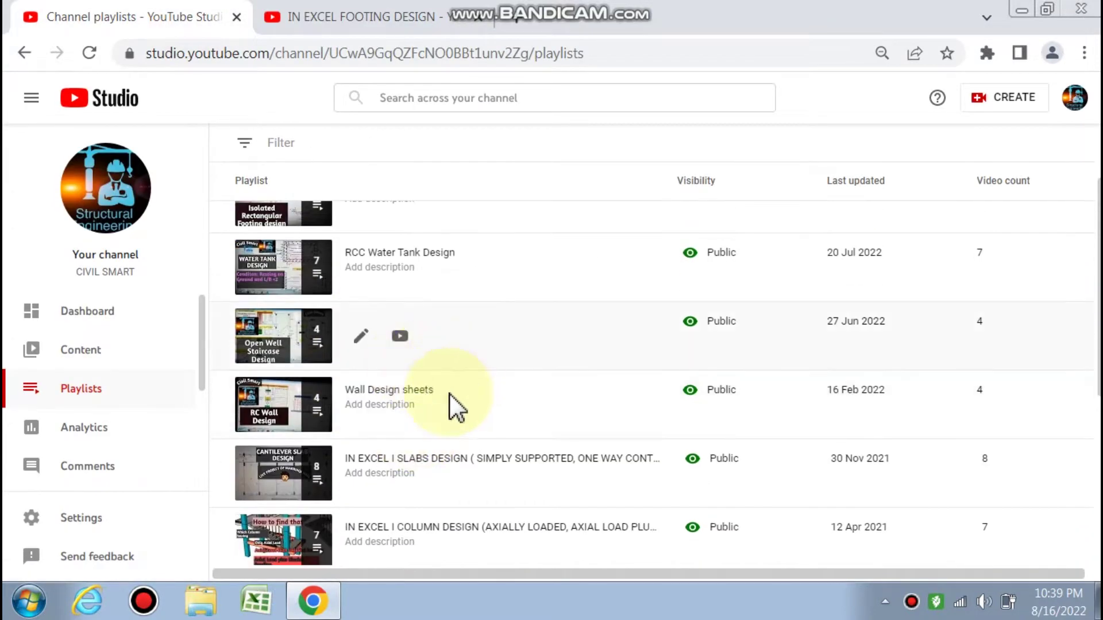
scroll(433, 464, down, 2)
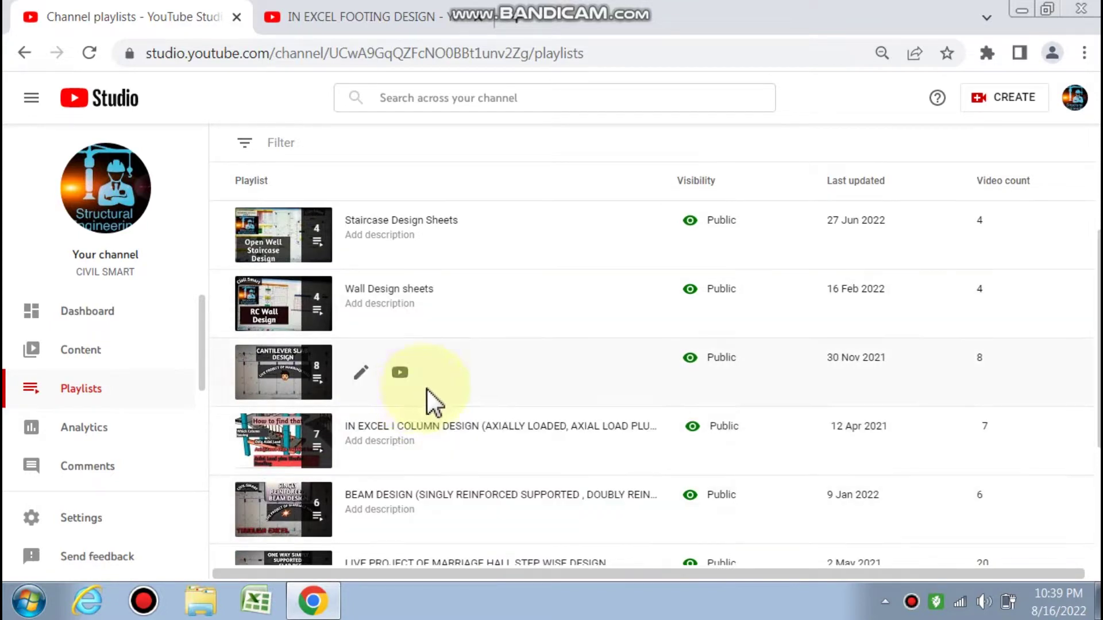
scroll(333, 393, down, 2)
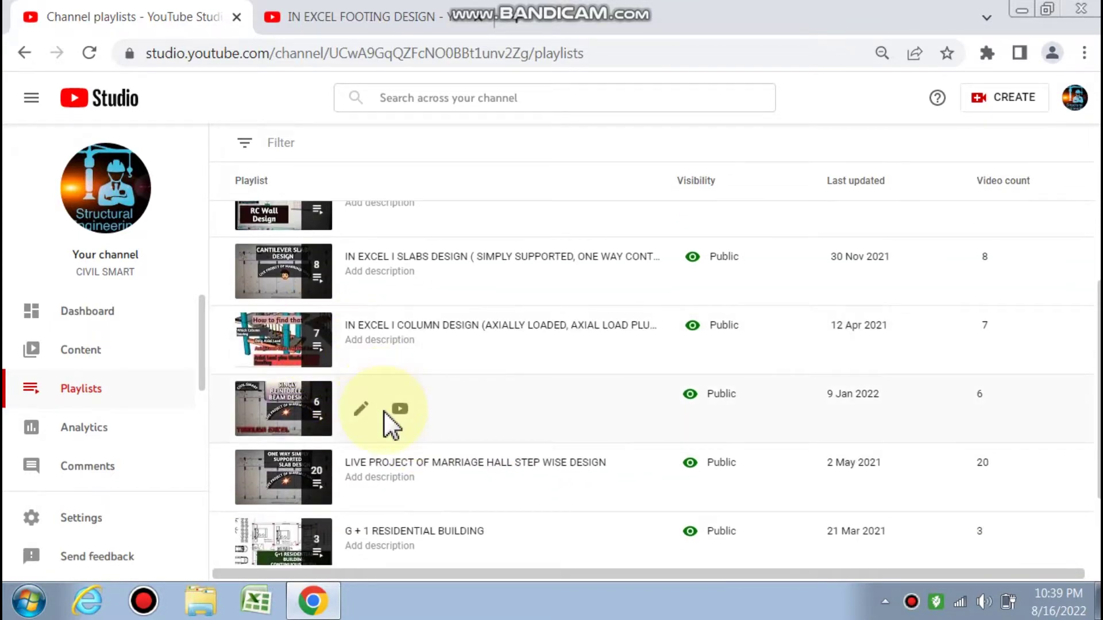
scroll(443, 456, down, 2)
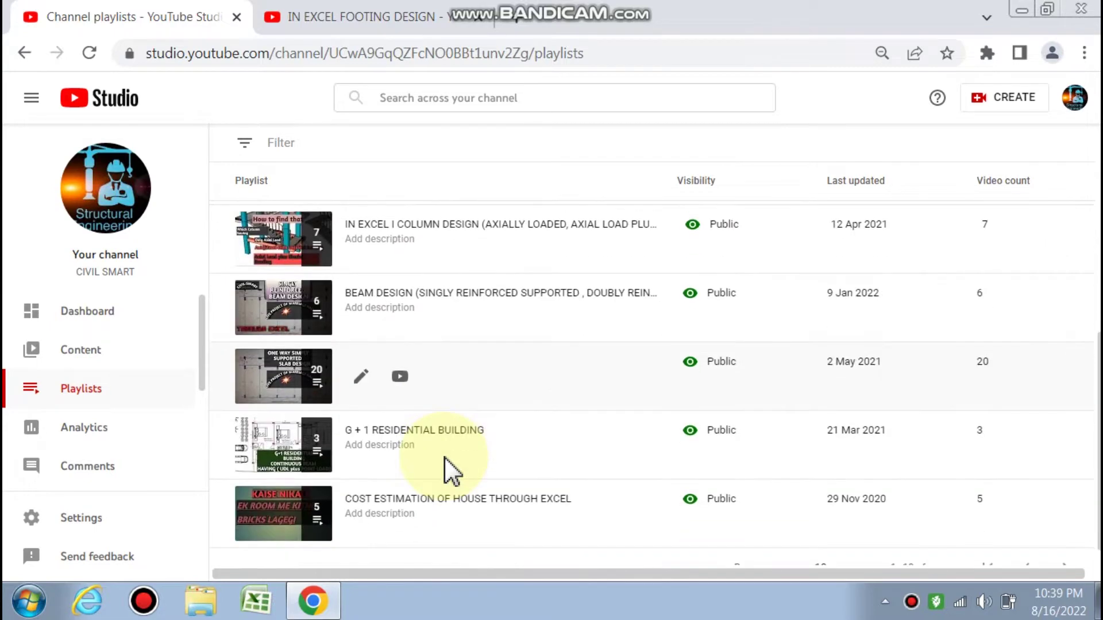
scroll(443, 457, down, 1)
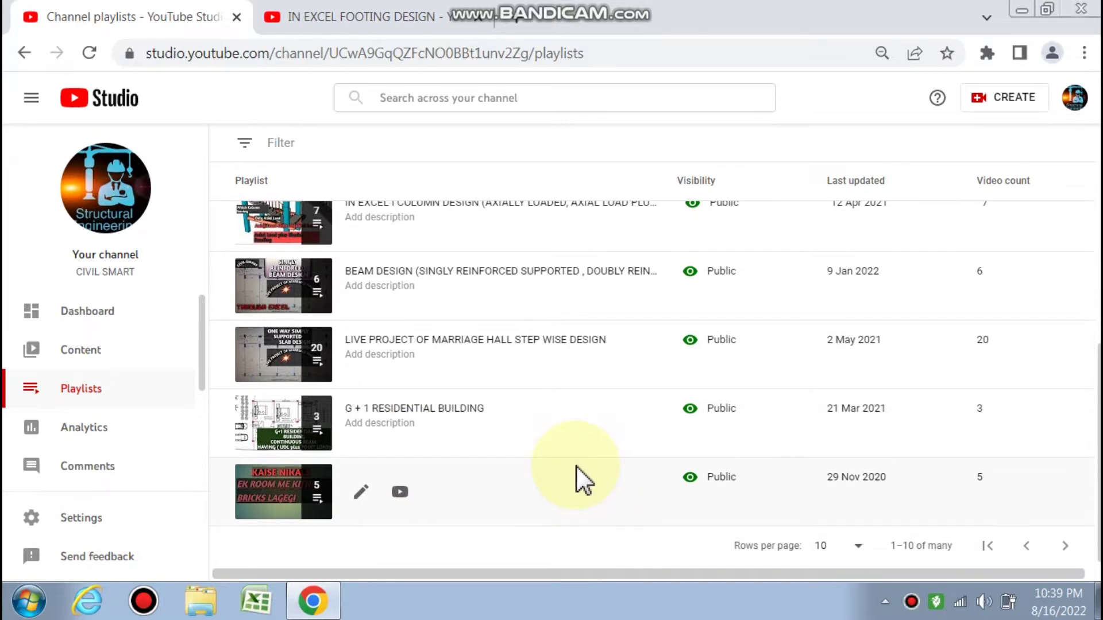
scroll(577, 466, up, 2)
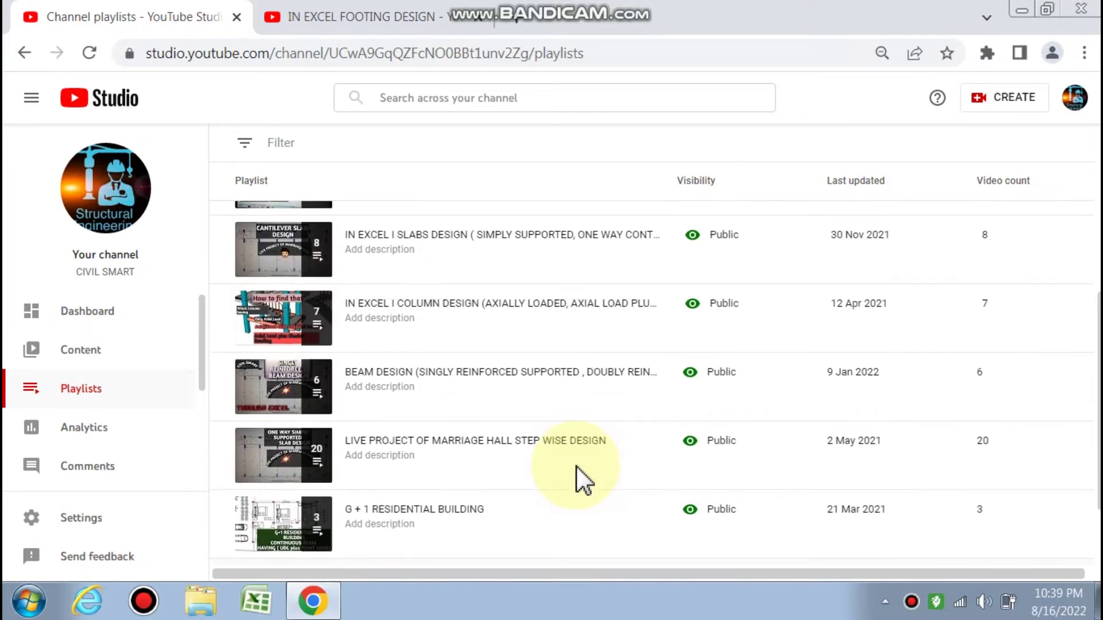
scroll(576, 465, up, 4)
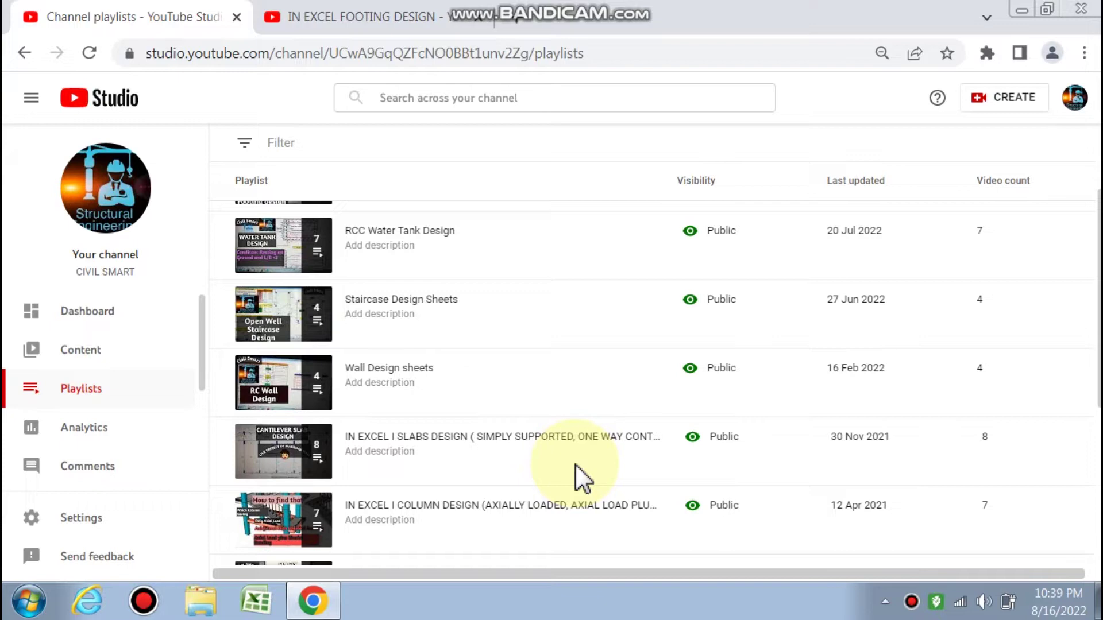
mouse_move(574, 464)
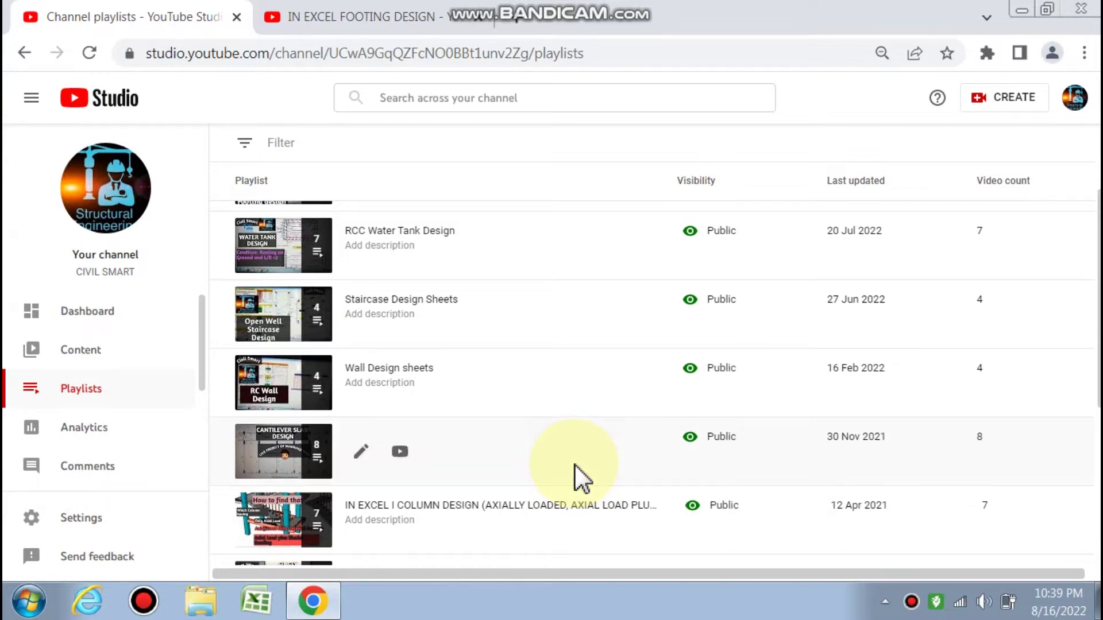
scroll(575, 464, down, 2)
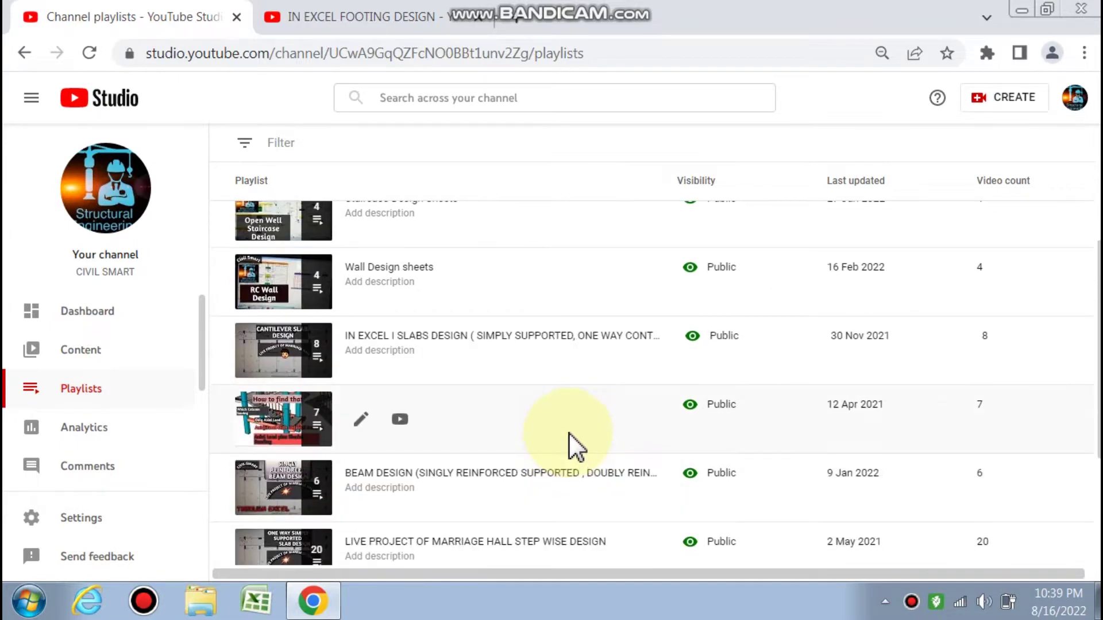
scroll(569, 434, down, 2)
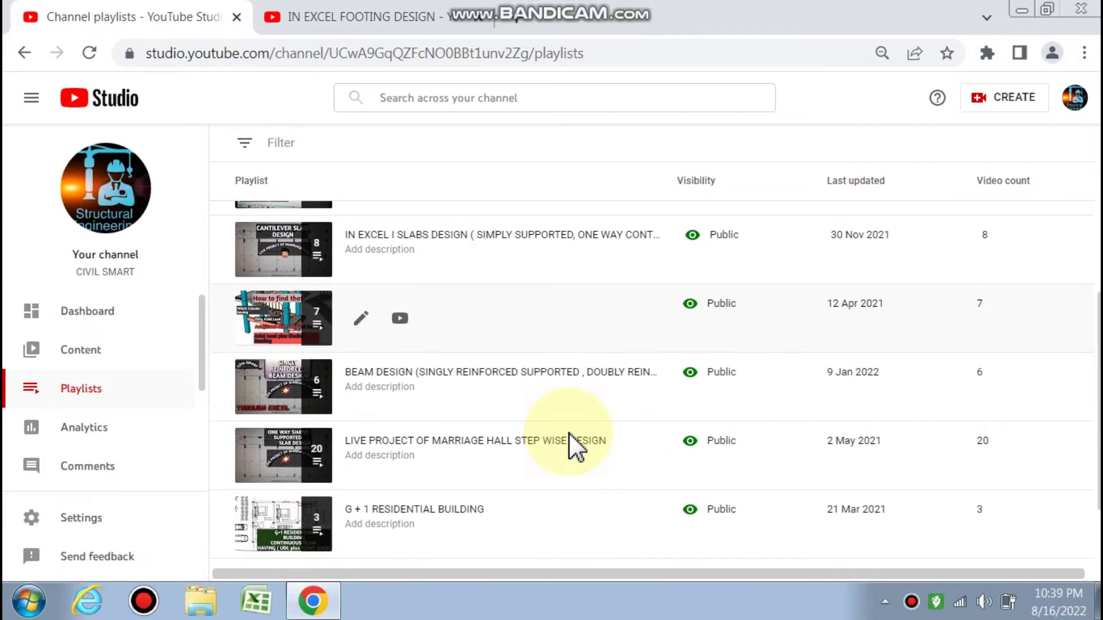
scroll(569, 433, up, 6)
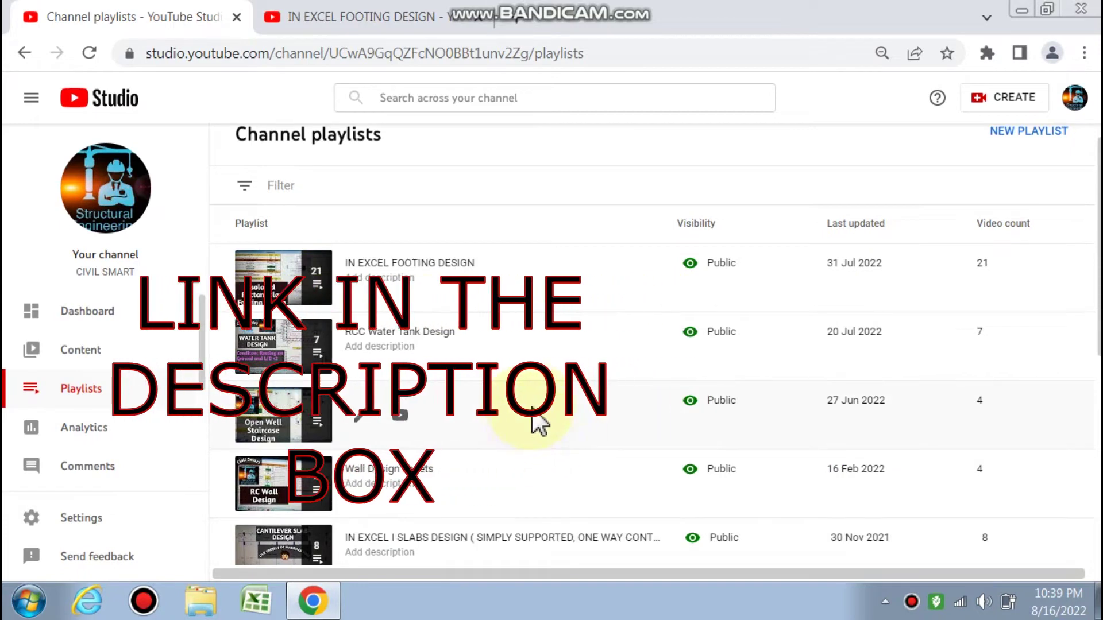
scroll(531, 405, down, 1)
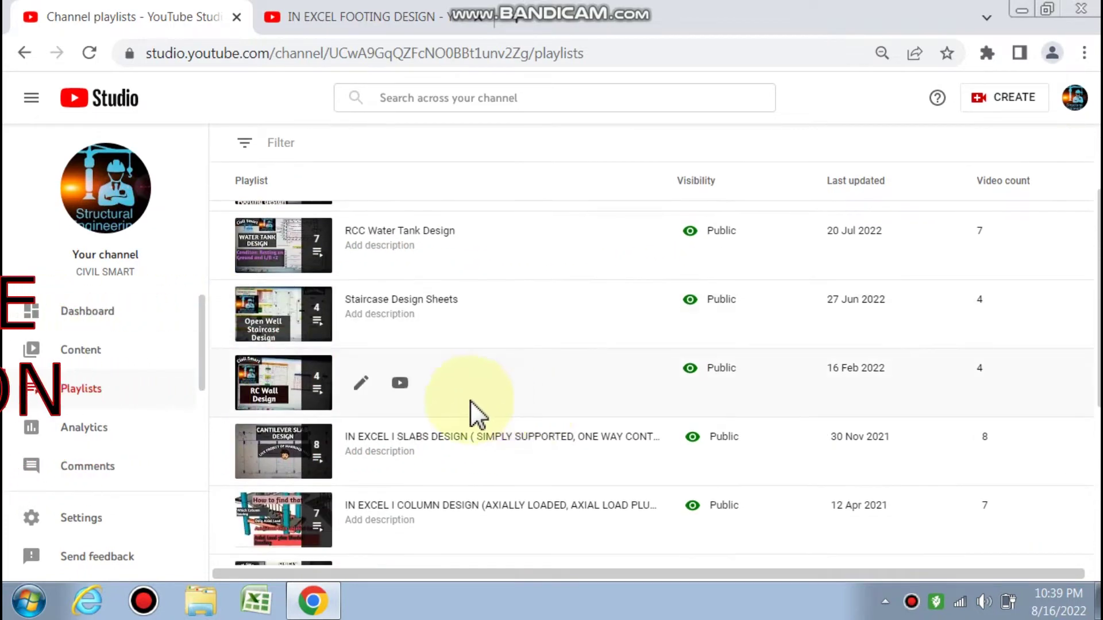
scroll(470, 401, down, 3)
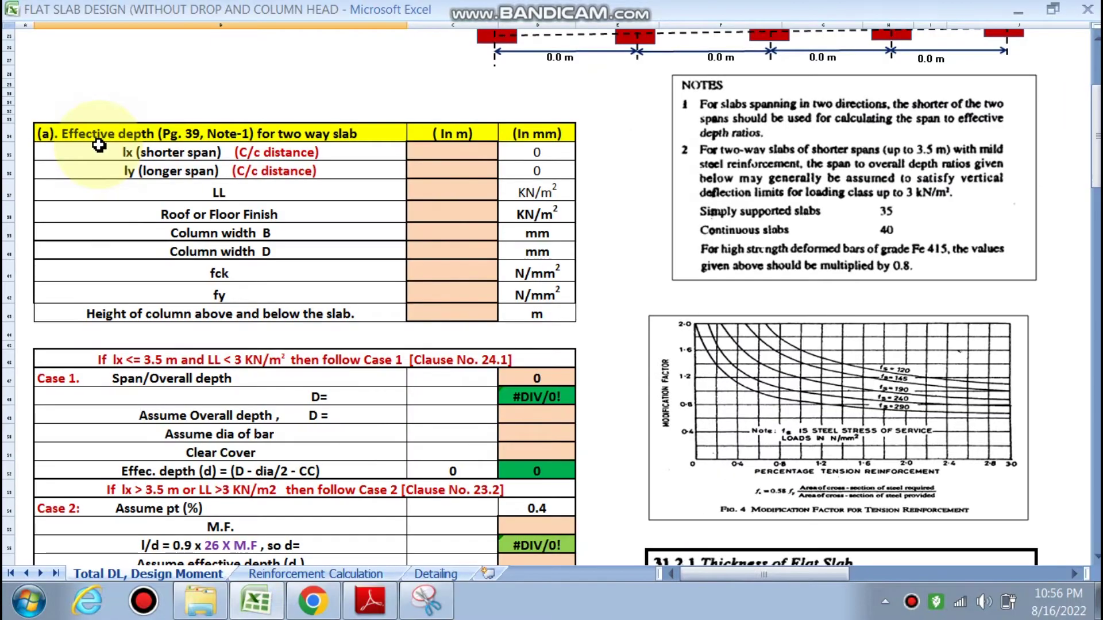
Review the Case 1 and Case 2 effective depth tables, the dead load calculation and the Step 3 stiffness table.
scroll(263, 301, down, 3)
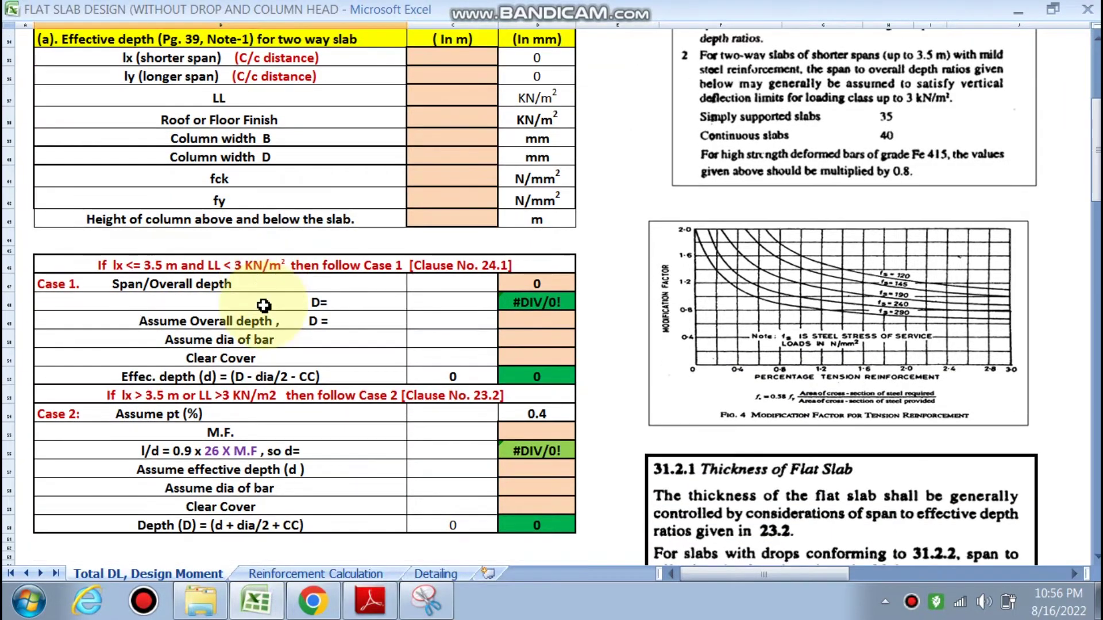
scroll(264, 305, down, 3)
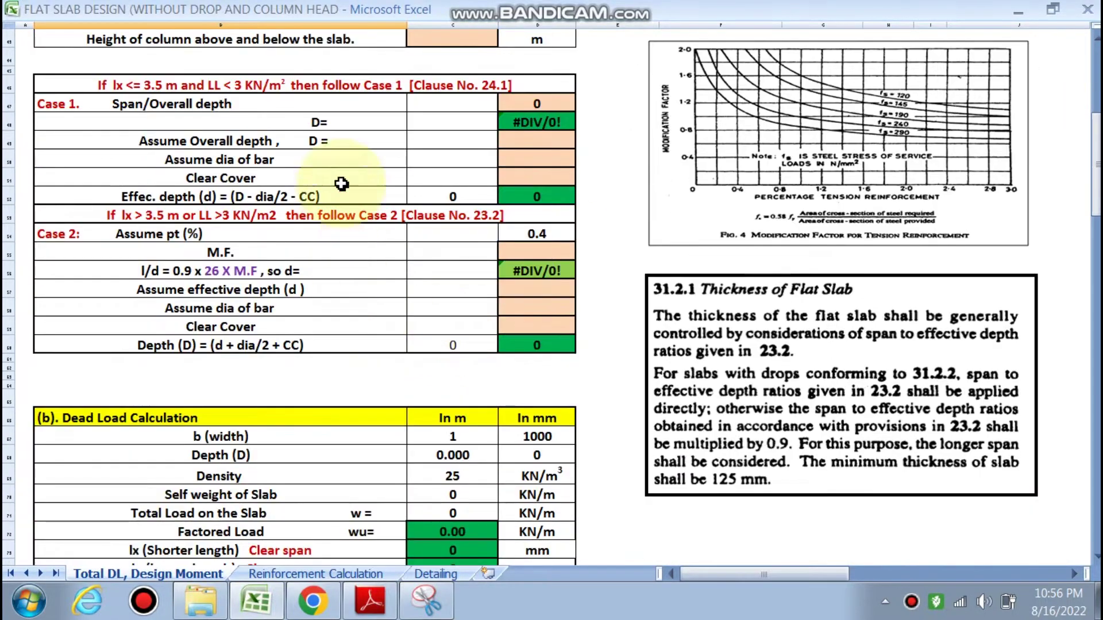
scroll(298, 316, down, 2)
scroll(285, 258, down, 2)
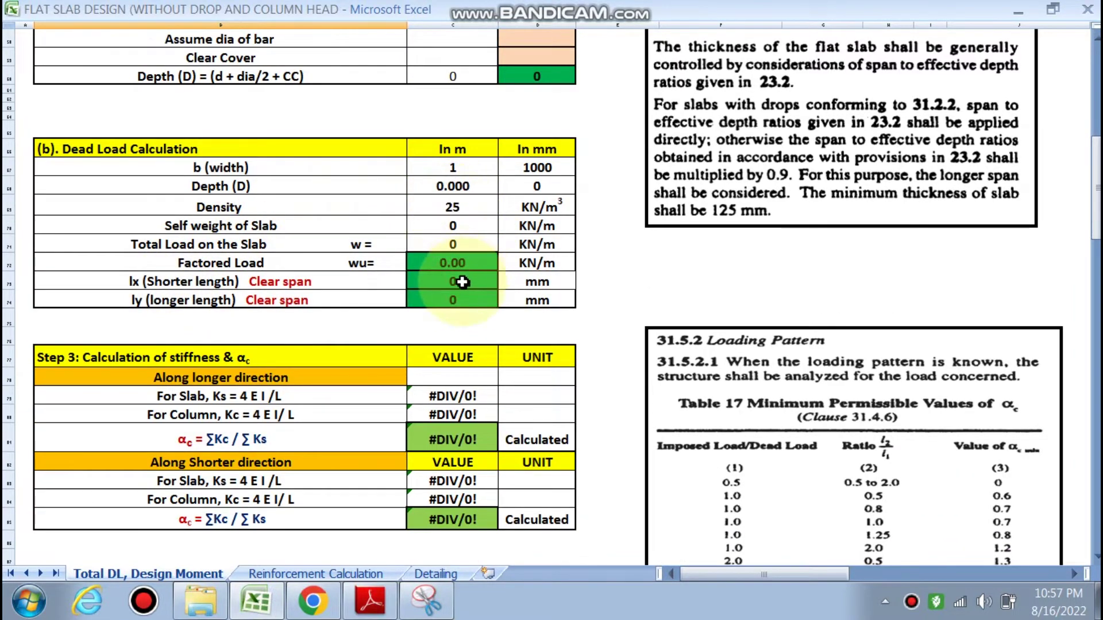
scroll(463, 289, down, 3)
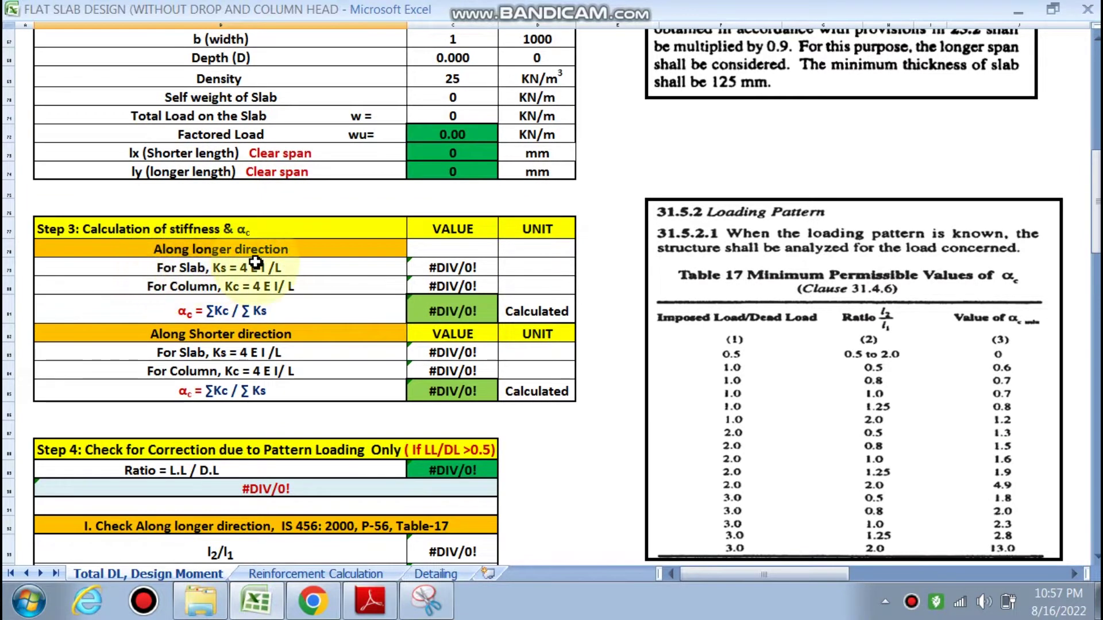
scroll(254, 263, down, 2)
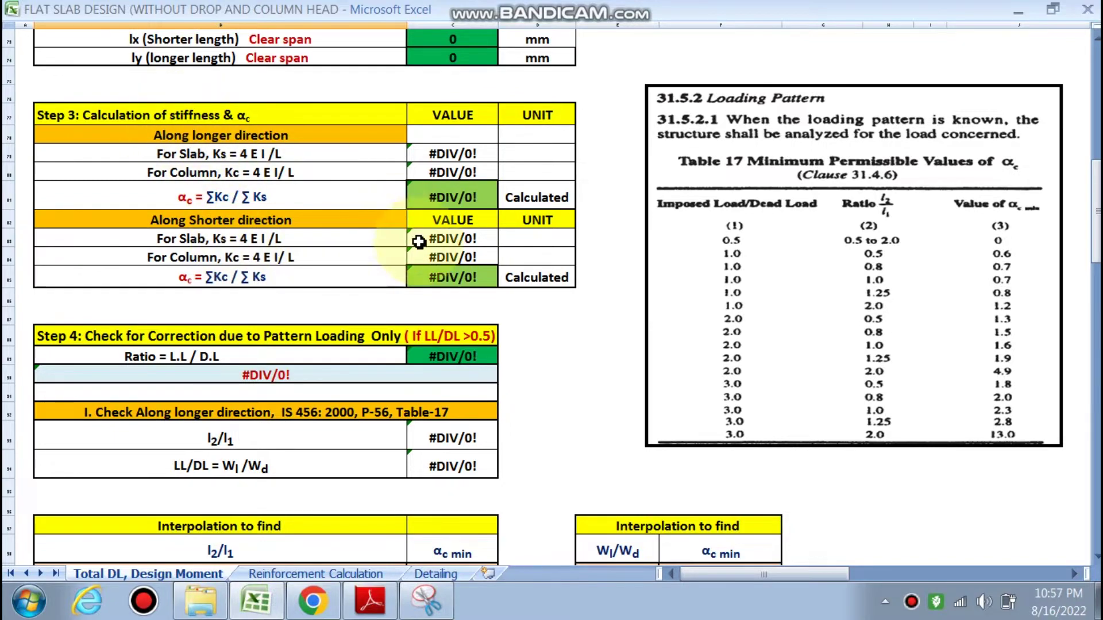
Examine the Step 4 pattern loading checks along the longer and shorter directions, including their interpolation tables.
scroll(287, 230, down, 3)
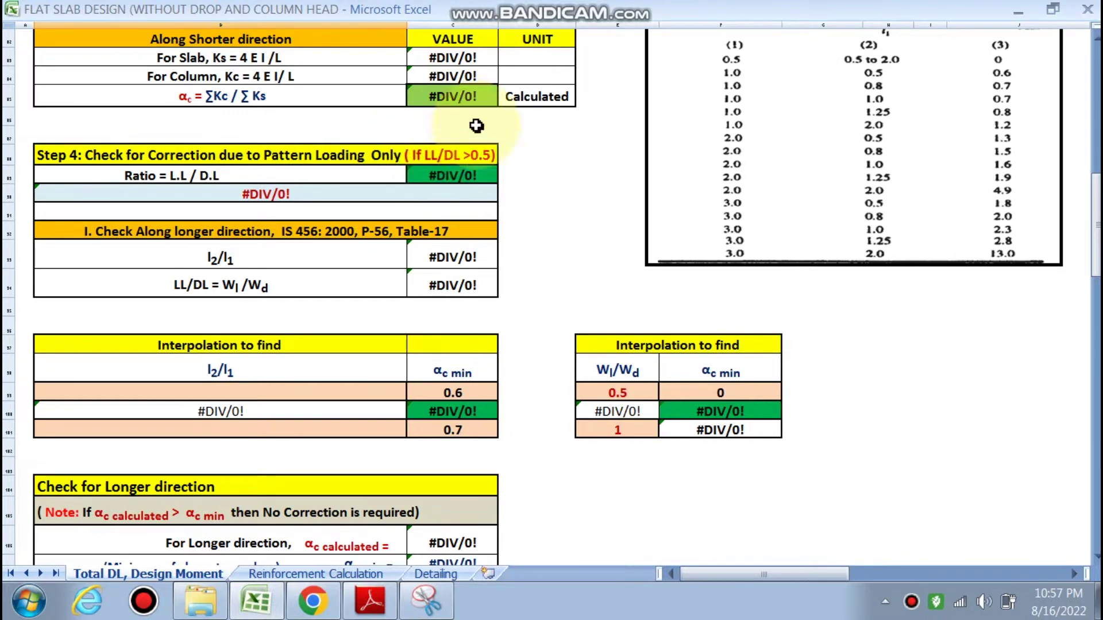
scroll(414, 198, down, 2)
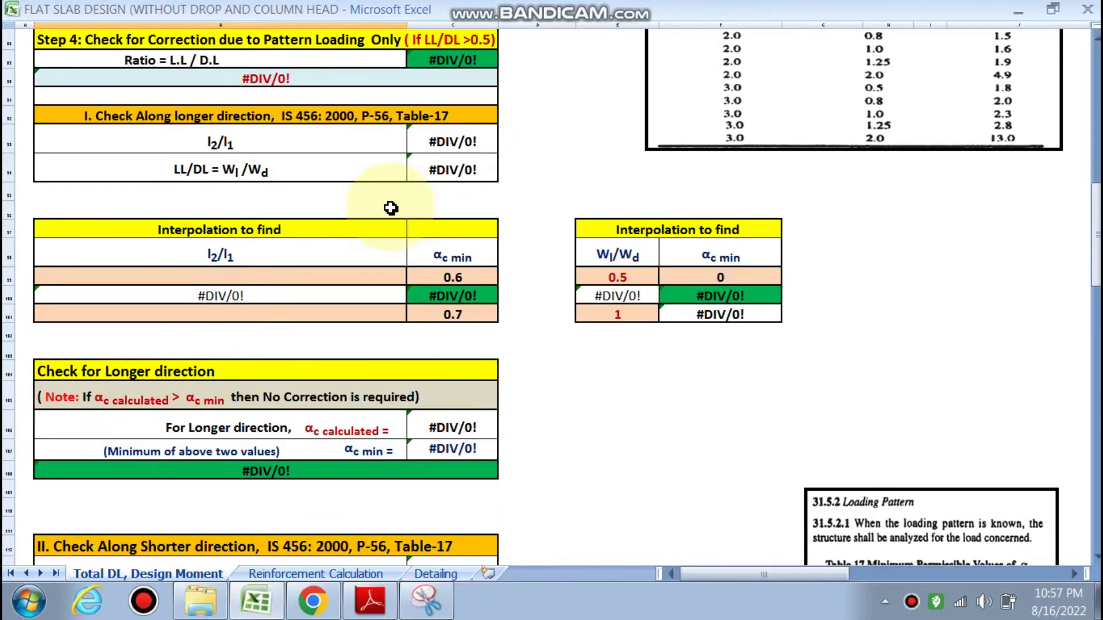
scroll(356, 207, down, 2)
scroll(326, 208, down, 5)
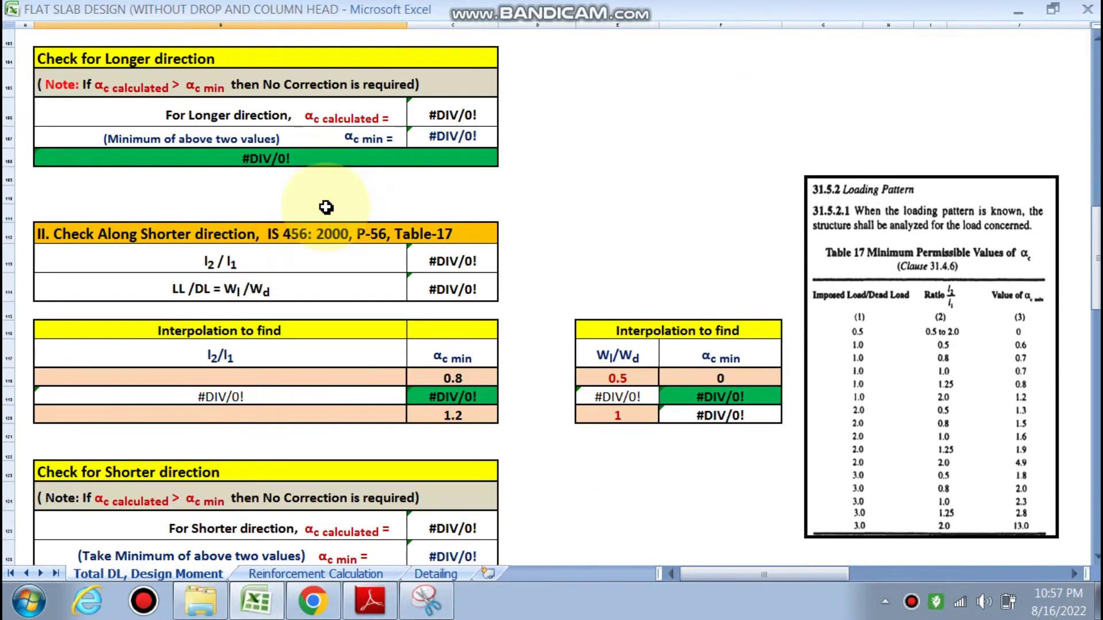
scroll(327, 207, up, 4)
scroll(326, 208, up, 1)
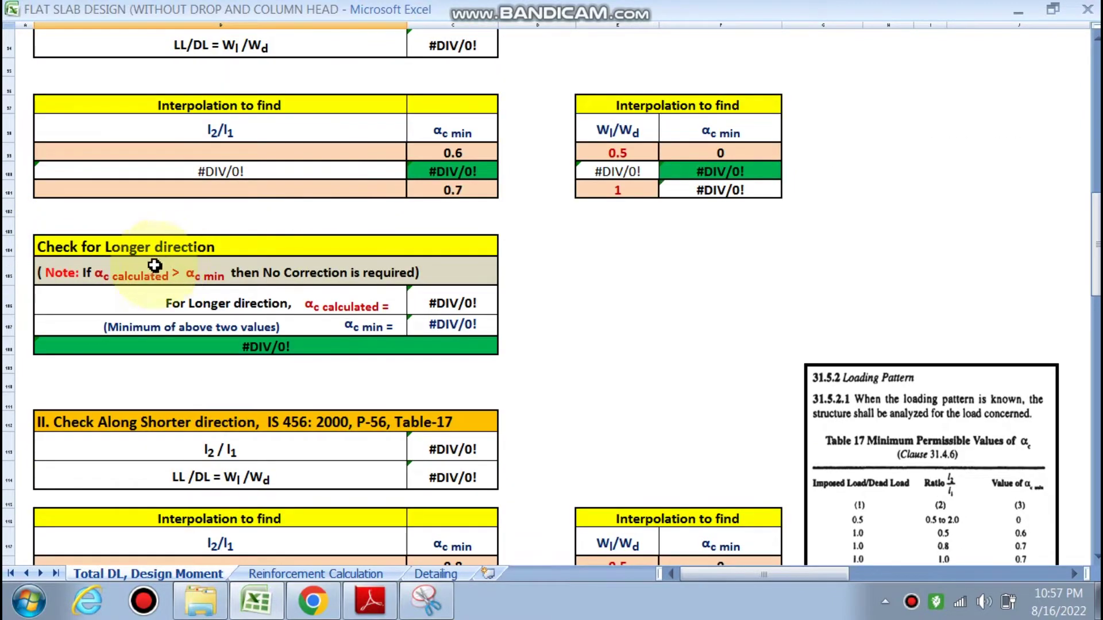
scroll(148, 274, down, 2)
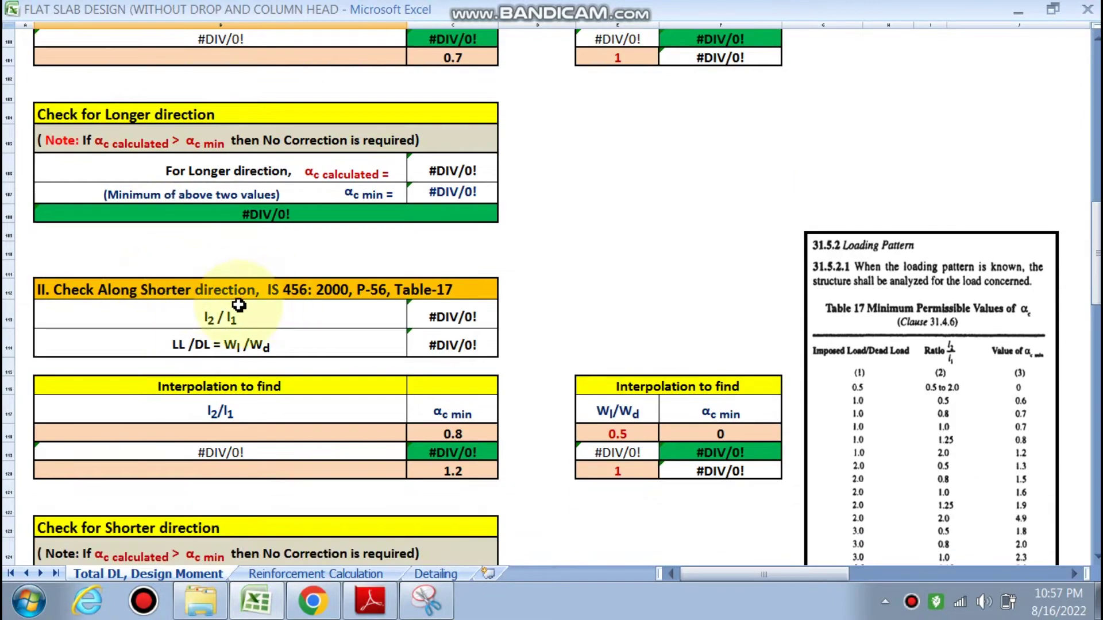
Review the shorter direction check and correction, the total design moment, and the column and middle strip tables.
scroll(177, 305, down, 8)
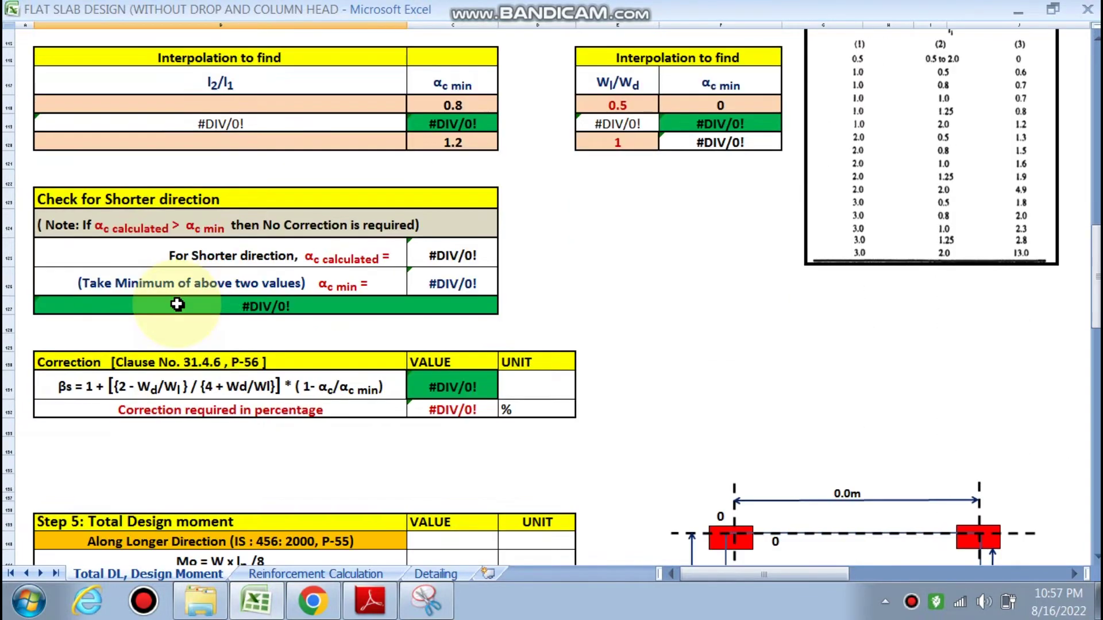
scroll(177, 304, down, 2)
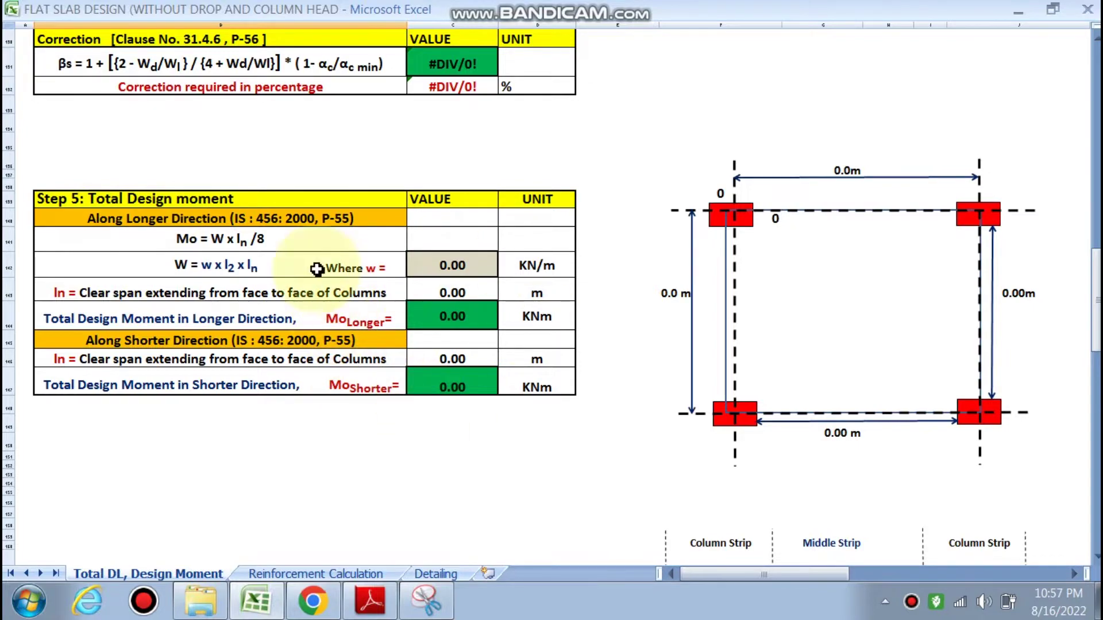
scroll(315, 276, down, 4)
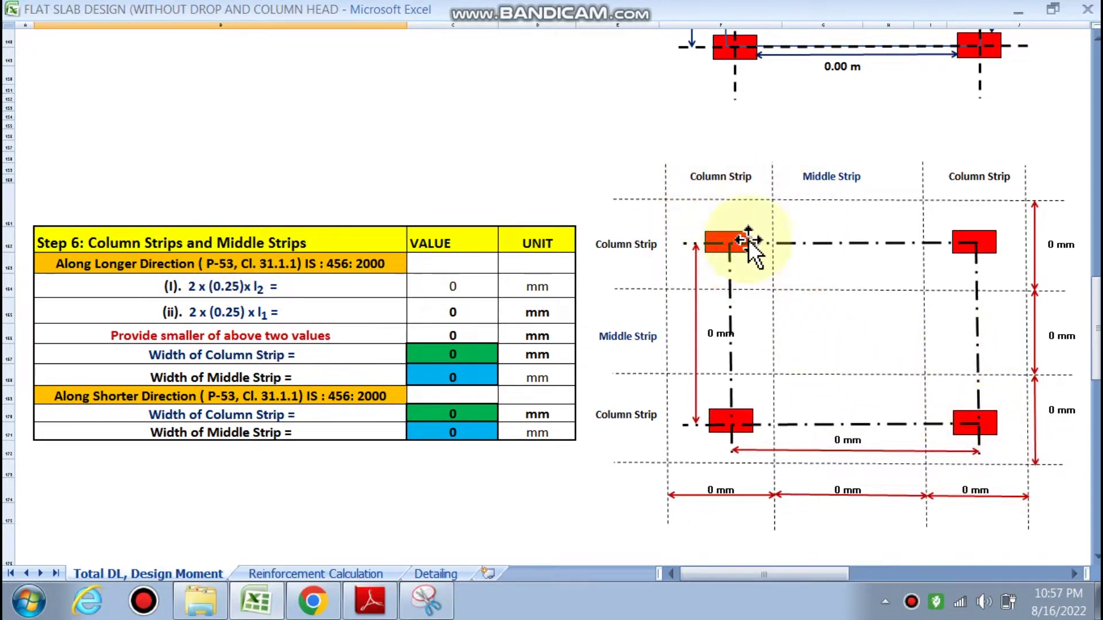
Review the longer and shorter direction reinforcement tables and the two way shear check on the Reinforcement Calculation sheet.
click(290, 569)
scroll(296, 498, up, 6)
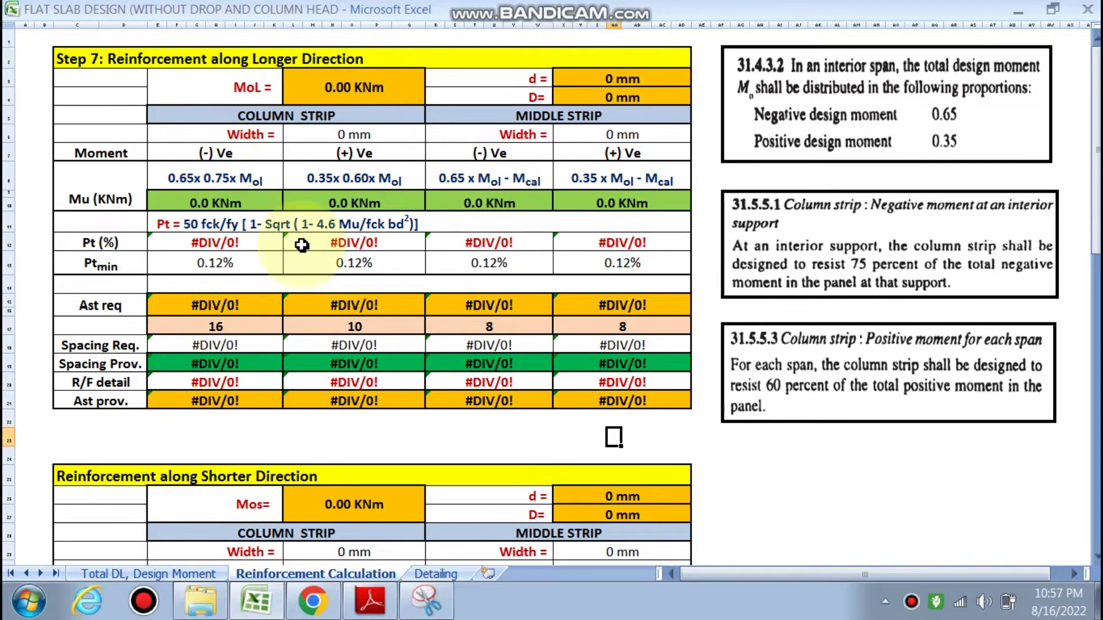
scroll(367, 315, down, 6)
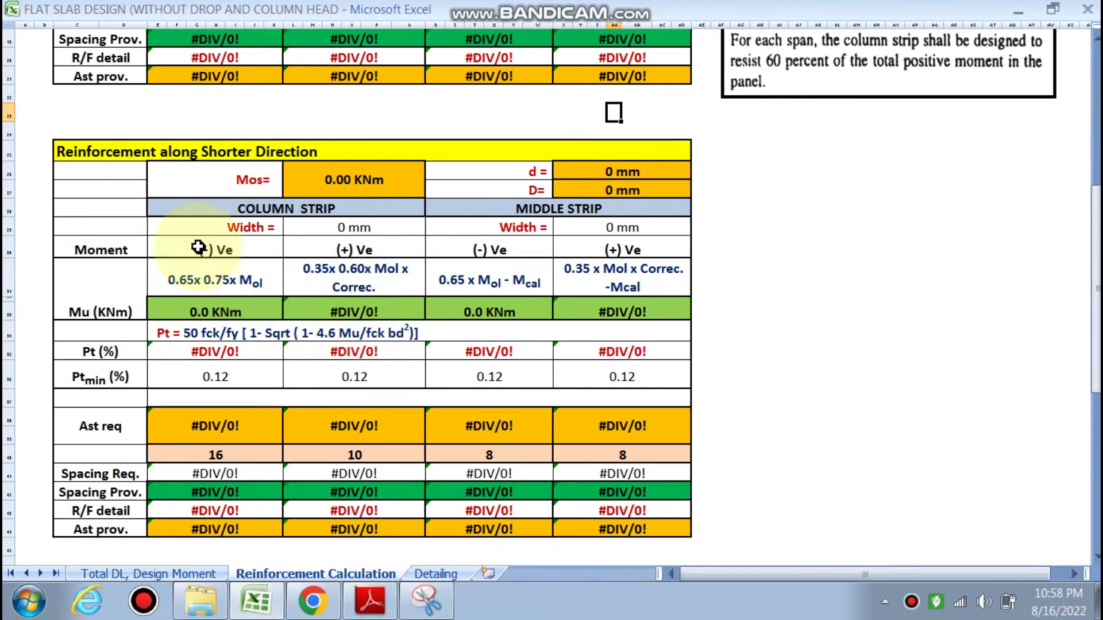
scroll(463, 423, down, 1)
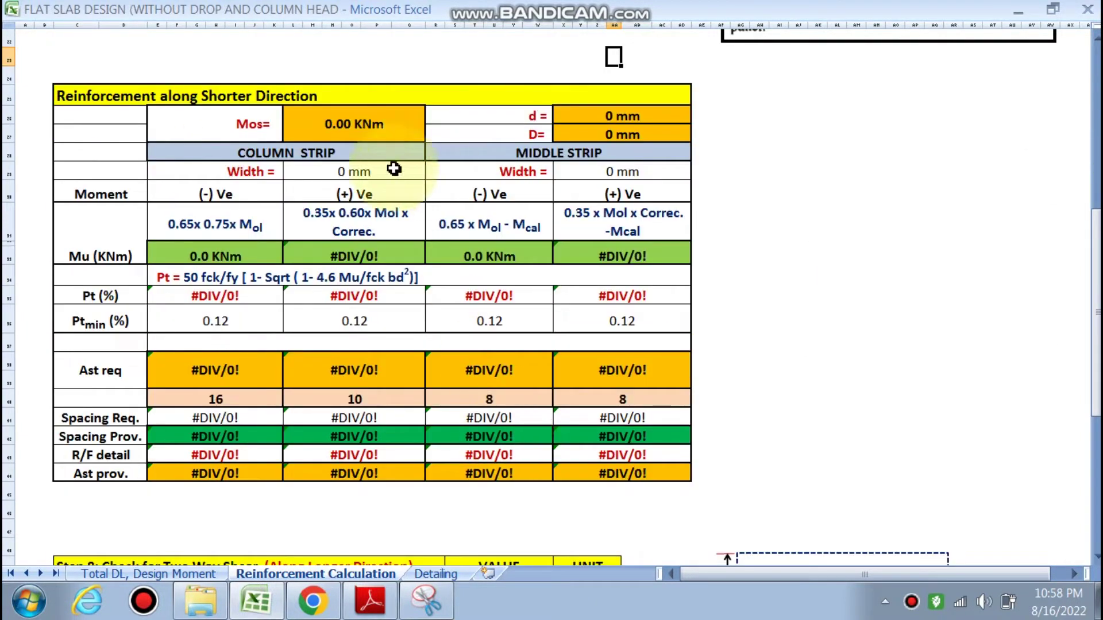
scroll(362, 312, down, 2)
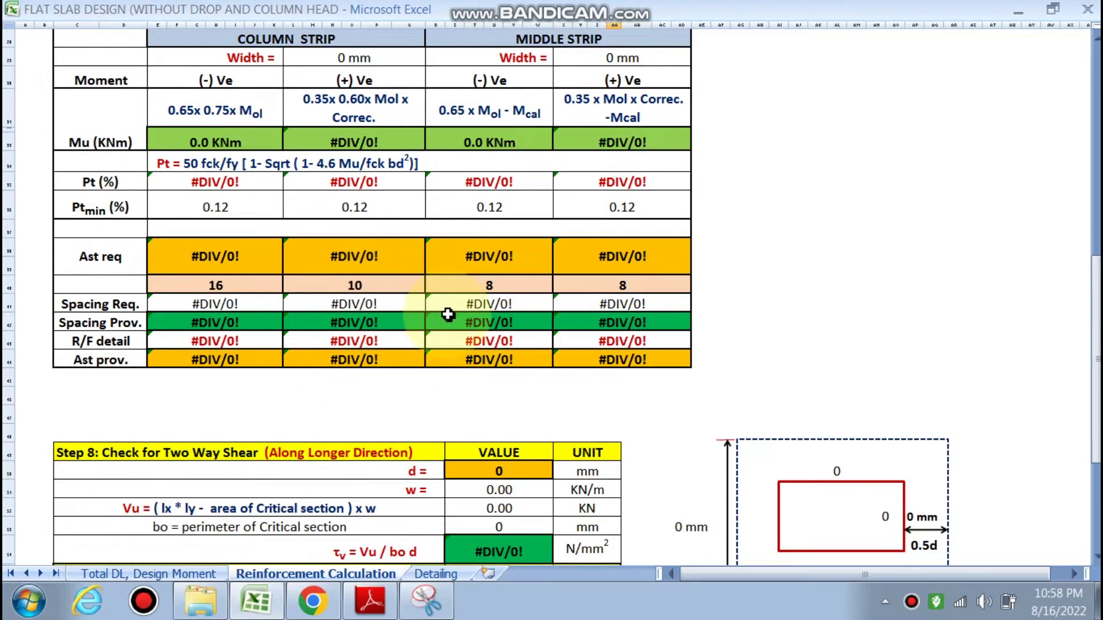
scroll(451, 315, down, 4)
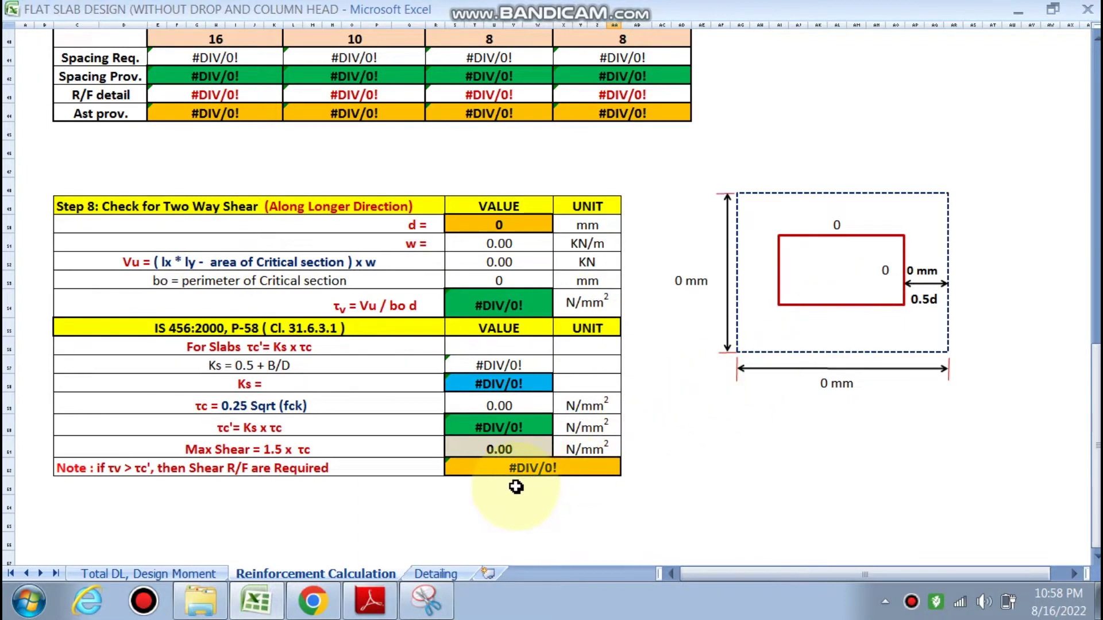
Examine the interior panel plan, the strip reinforcement layout and the slab section on the Detailing sheet.
click(432, 573)
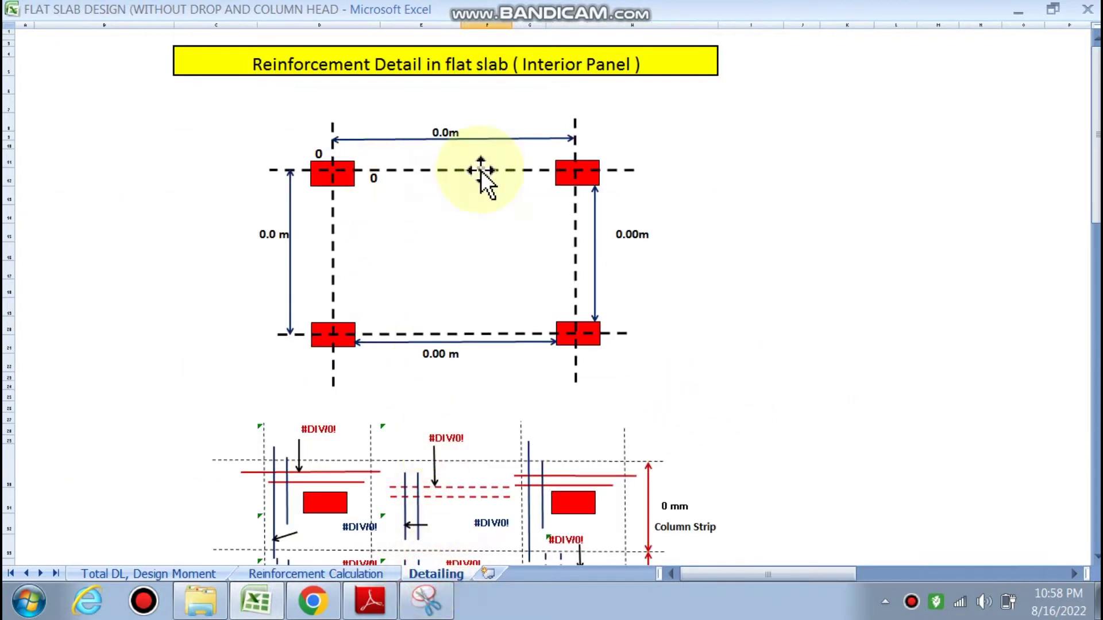
scroll(473, 295, down, 4)
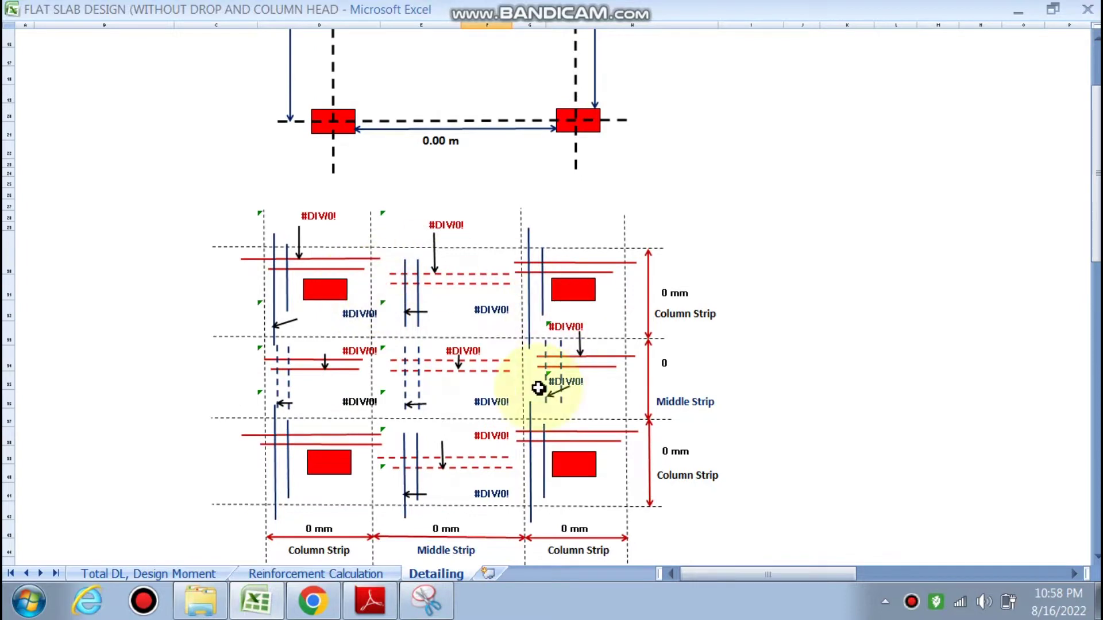
scroll(382, 310, down, 2)
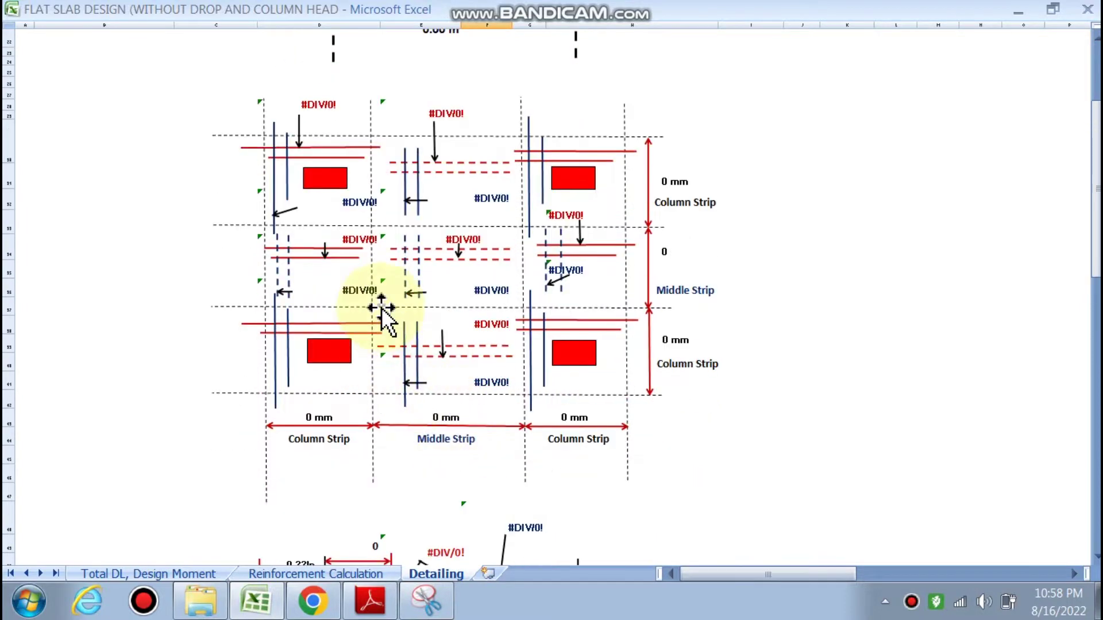
scroll(391, 313, down, 4)
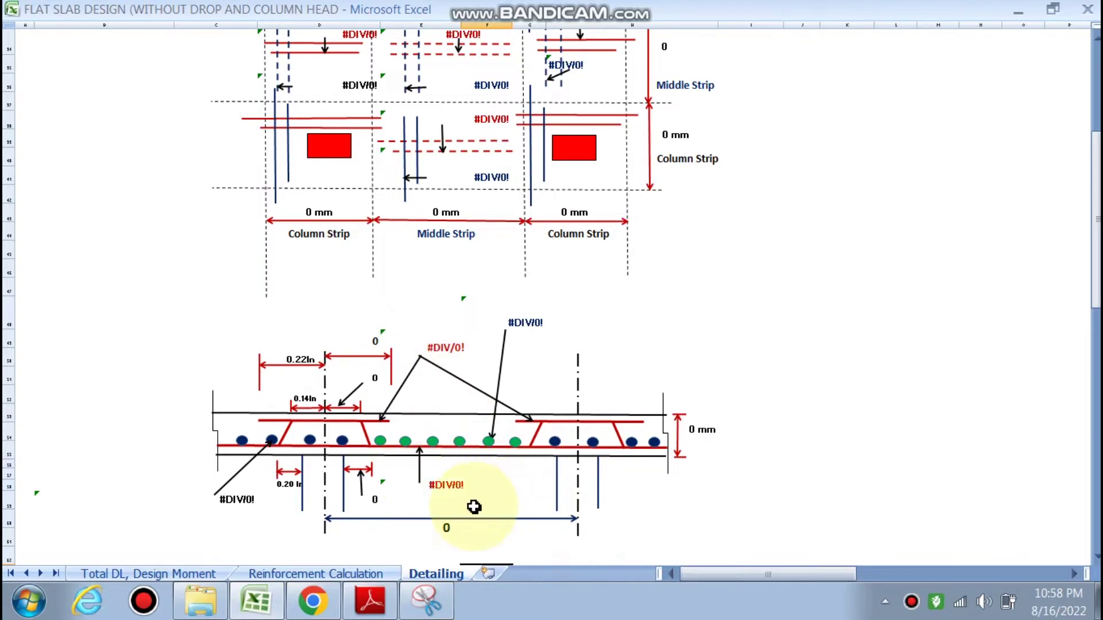
Return to the Total DL, Design Moment sheet and reread the flat slab problem data.
click(176, 574)
scroll(282, 422, up, 20)
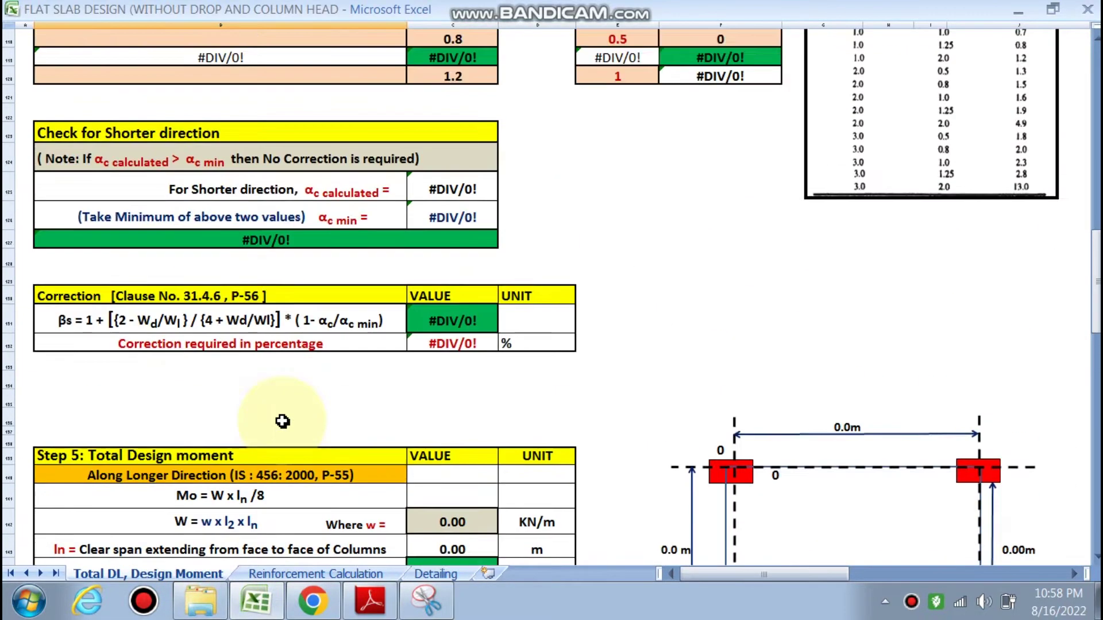
scroll(282, 421, up, 13)
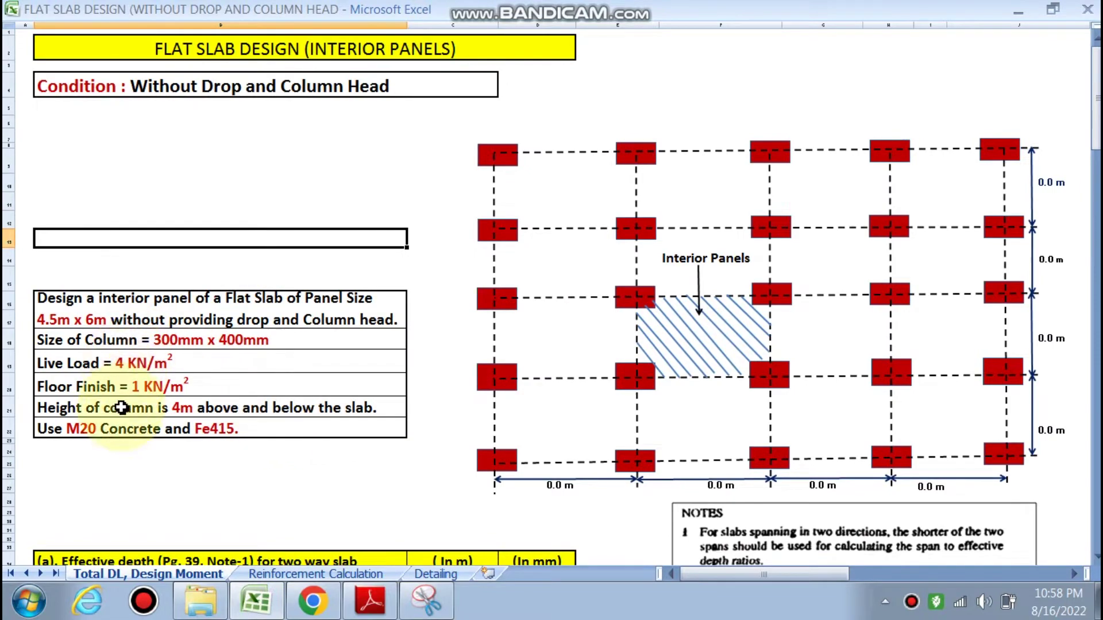
scroll(245, 329, down, 2)
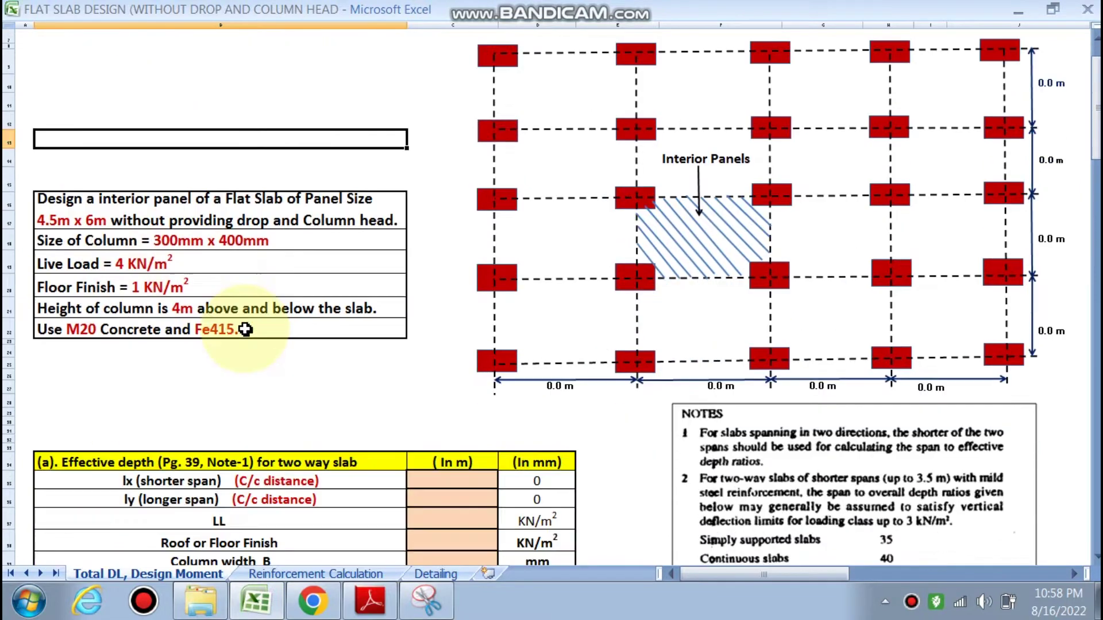
click(325, 373)
Set the shorter span lx to 4.5 m and the longer span ly to 6 m in the effective depth table.
scroll(64, 230, down, 1)
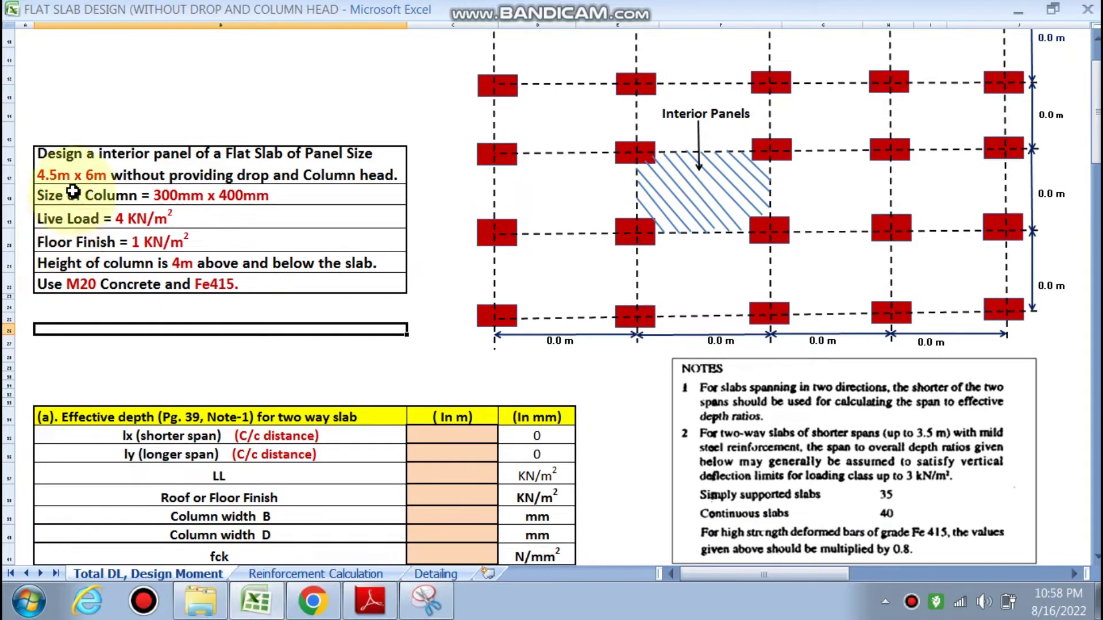
click(447, 432)
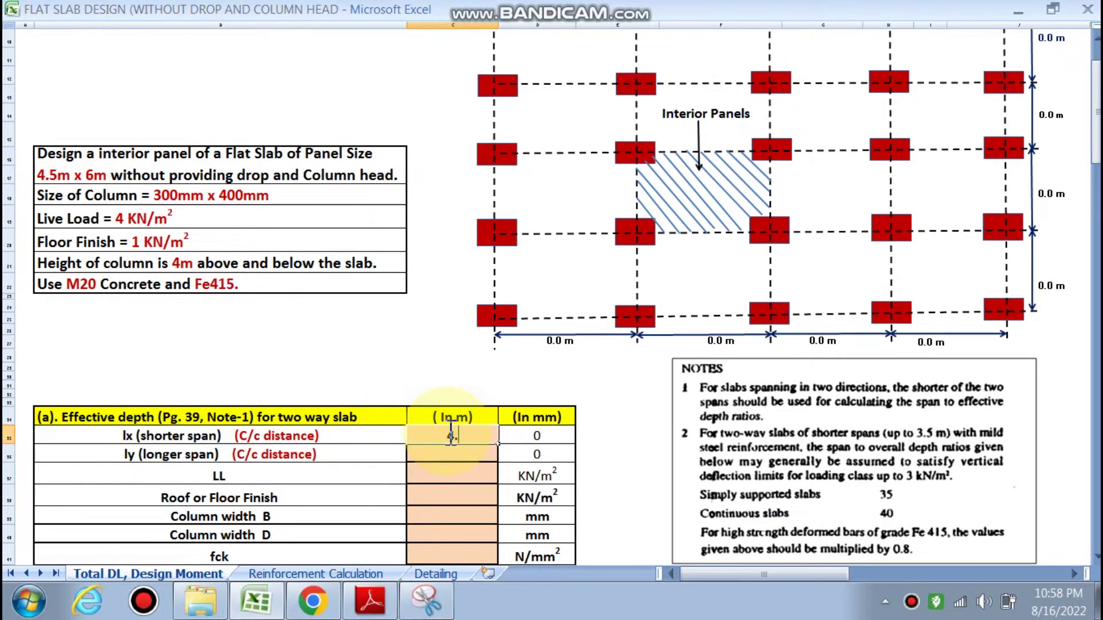
text(4.5)
key(Return)
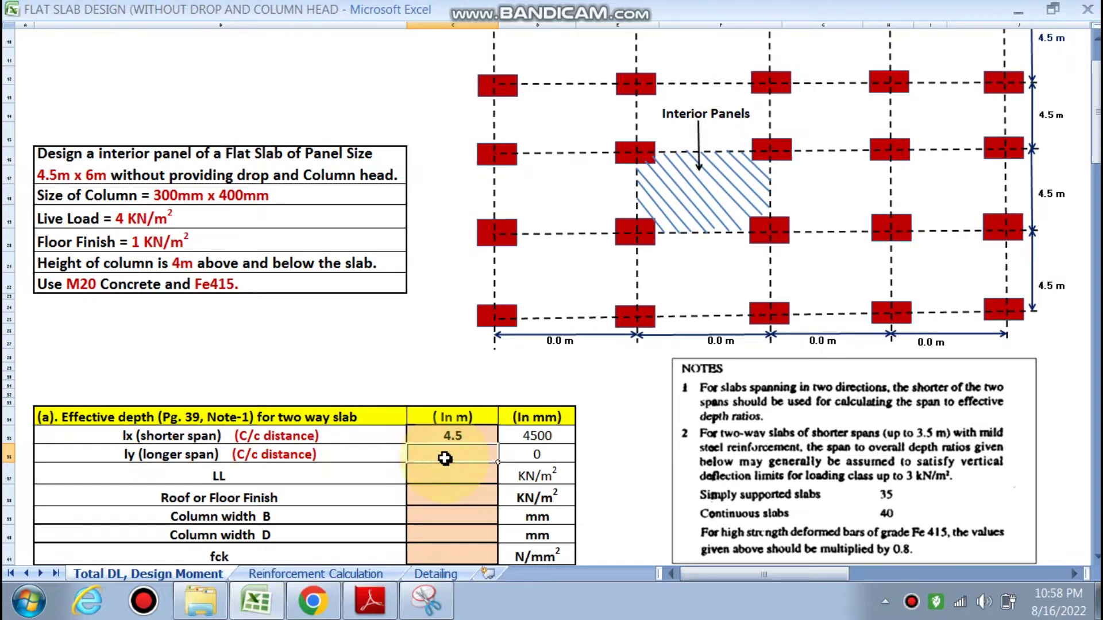
scroll(832, 261, up, 1)
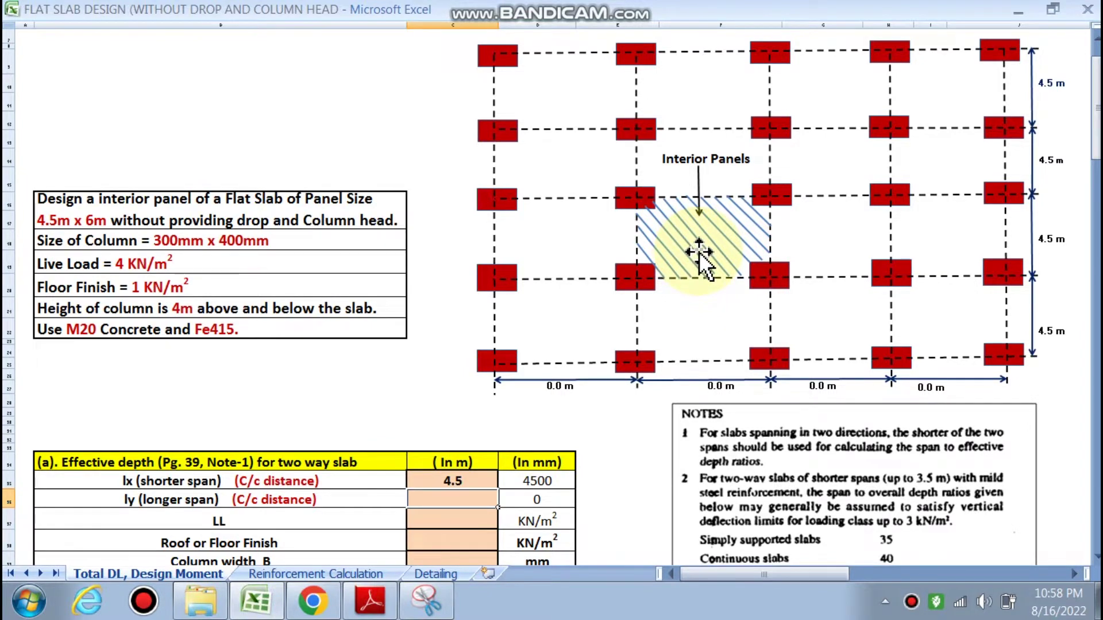
scroll(575, 292, down, 1)
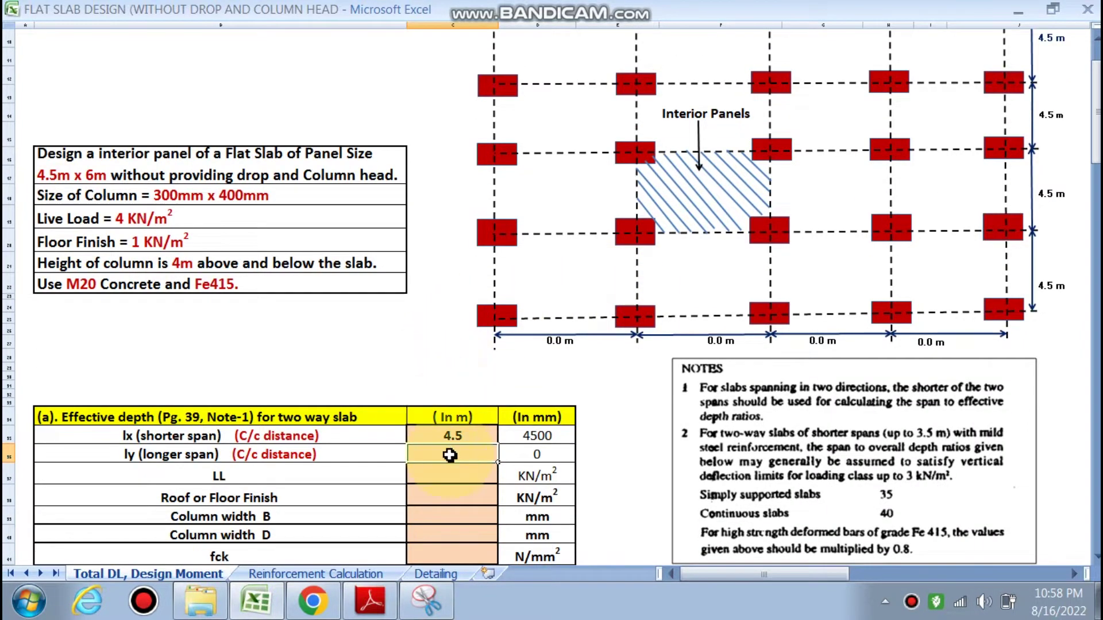
click(394, 499)
Enter a live load of 4 KN/m² and a roof or floor finish load of 1 KN/m².
scroll(389, 497, down, 1)
click(466, 417)
text(4)
click(434, 438)
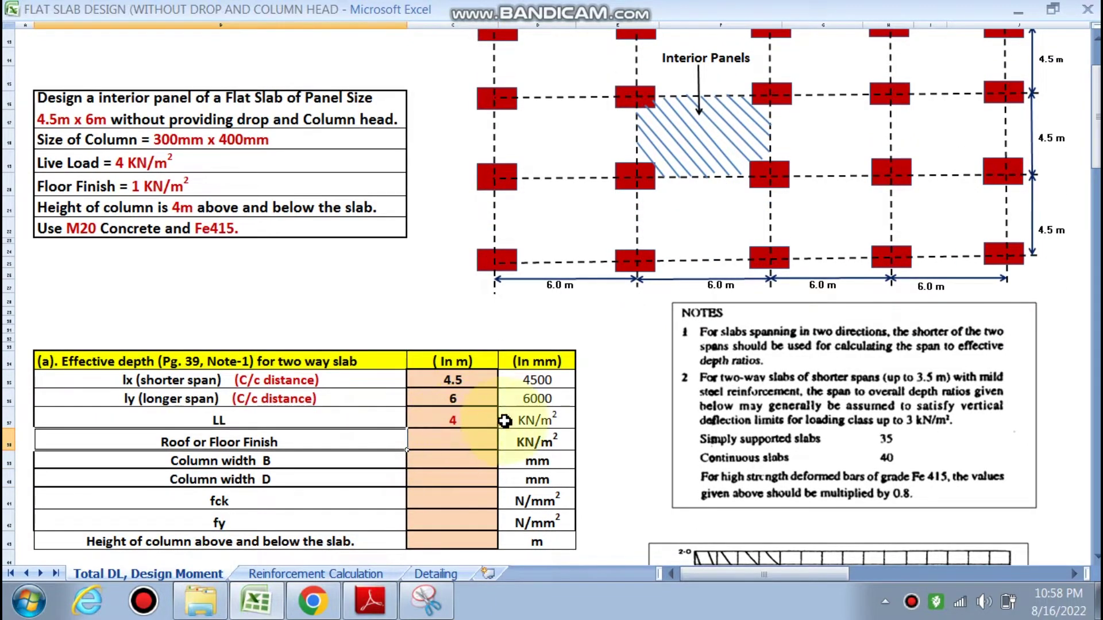
click(464, 441)
text(1)
Set column width B to 300 mm and column width D to 400 mm.
click(452, 458)
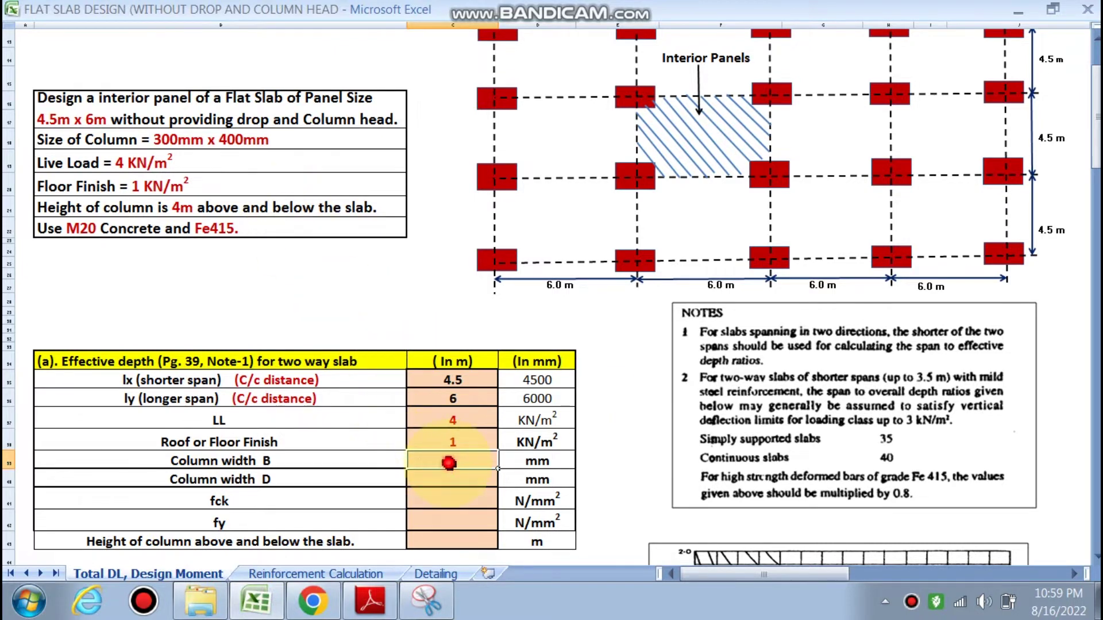
text(300)
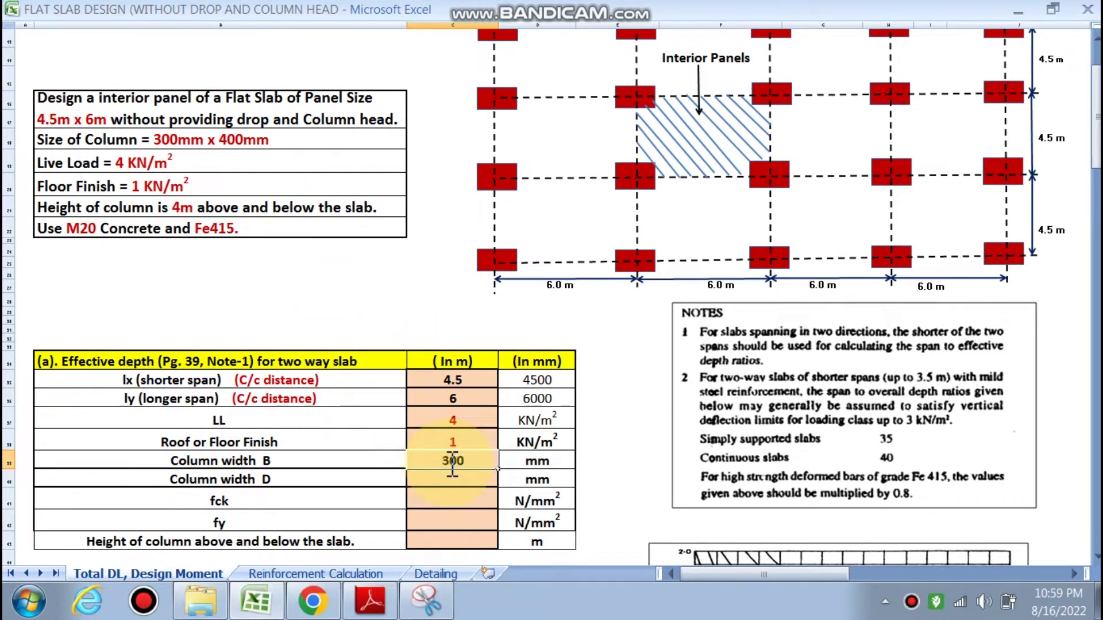
key(Return)
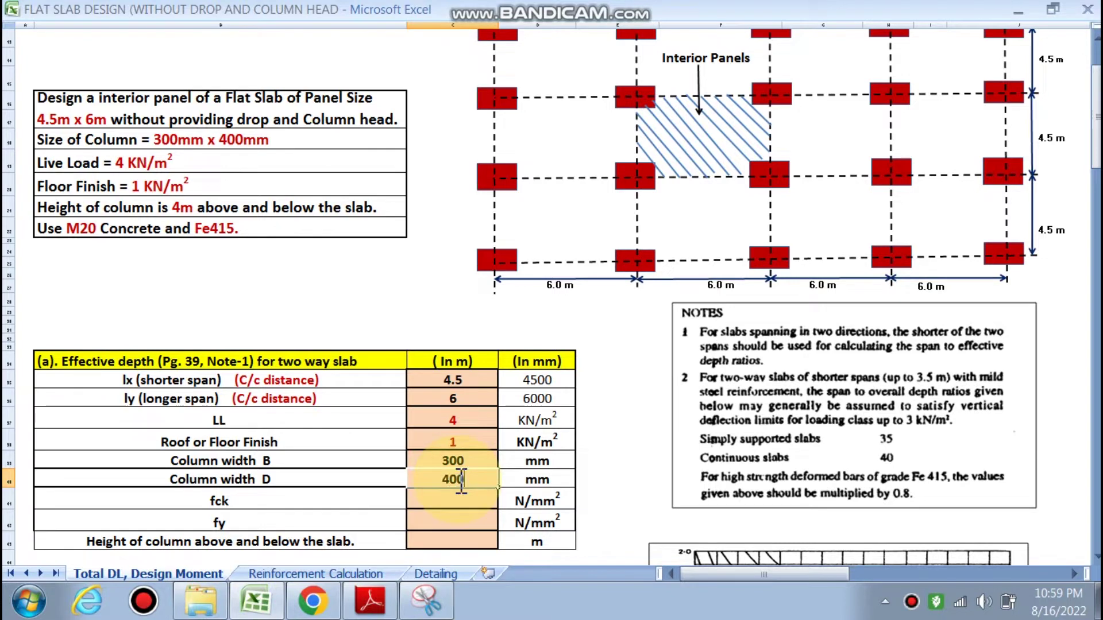
text(400)
key(Return)
Choose 20 N/mm² for fck and 415 N/mm² for fy in the effective depth table.
click(504, 501)
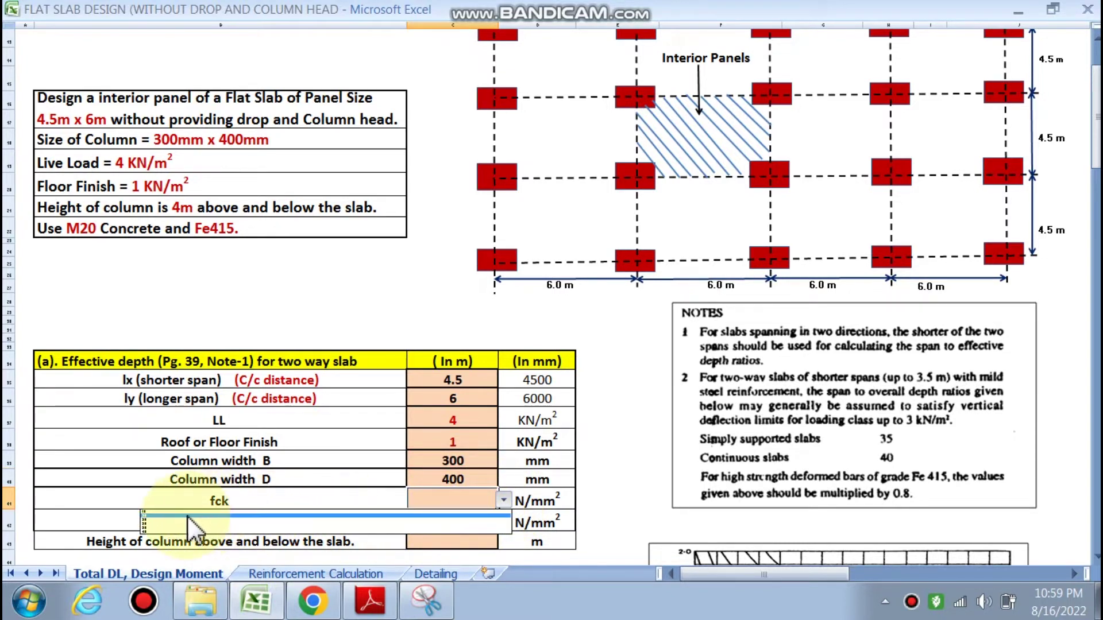
click(185, 516)
key(Return)
click(504, 521)
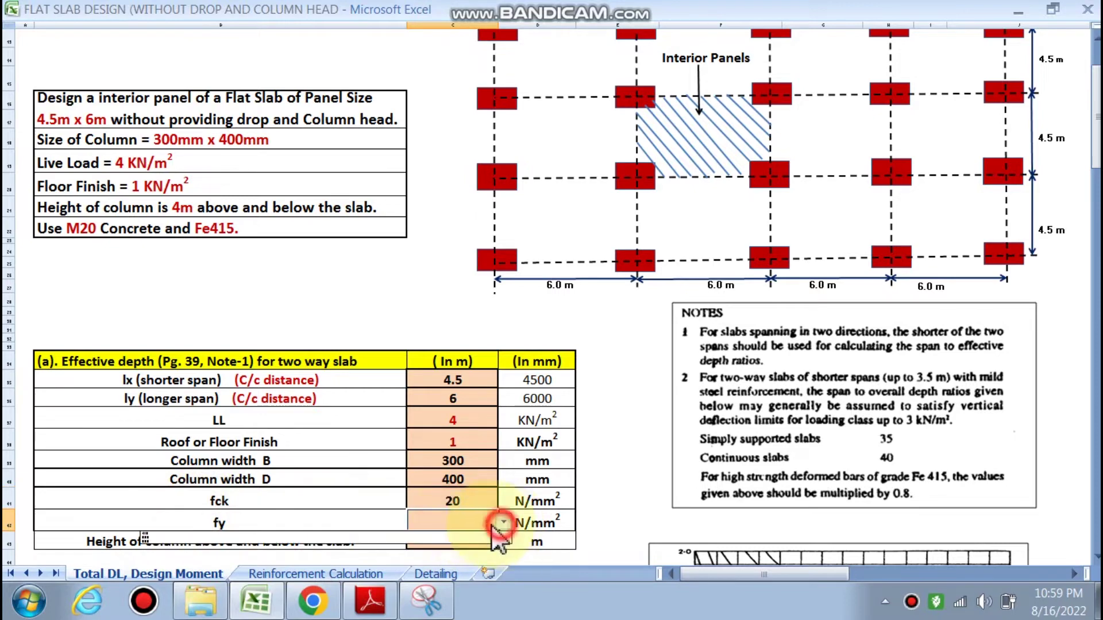
click(157, 534)
Set the height of column above and below the slab to 4 m.
scroll(505, 477, down, 2)
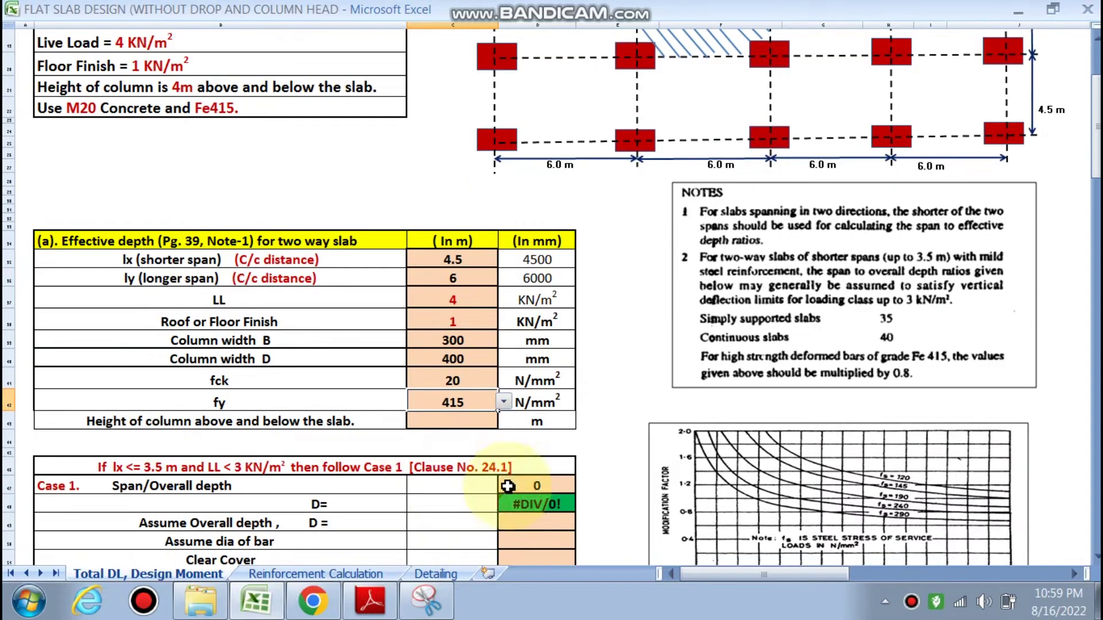
click(417, 426)
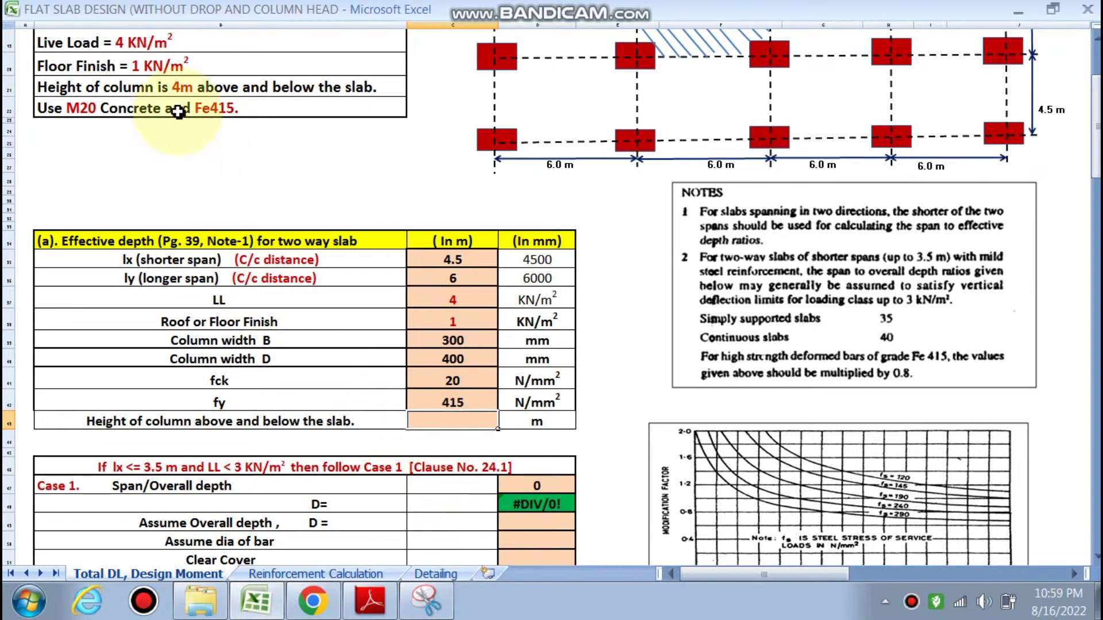
click(429, 422)
text(4)
click(390, 441)
Compare the span and live load inputs with the Case 1 and Case 2 conditions, the code notes and the modification factor chart.
scroll(382, 439, down, 2)
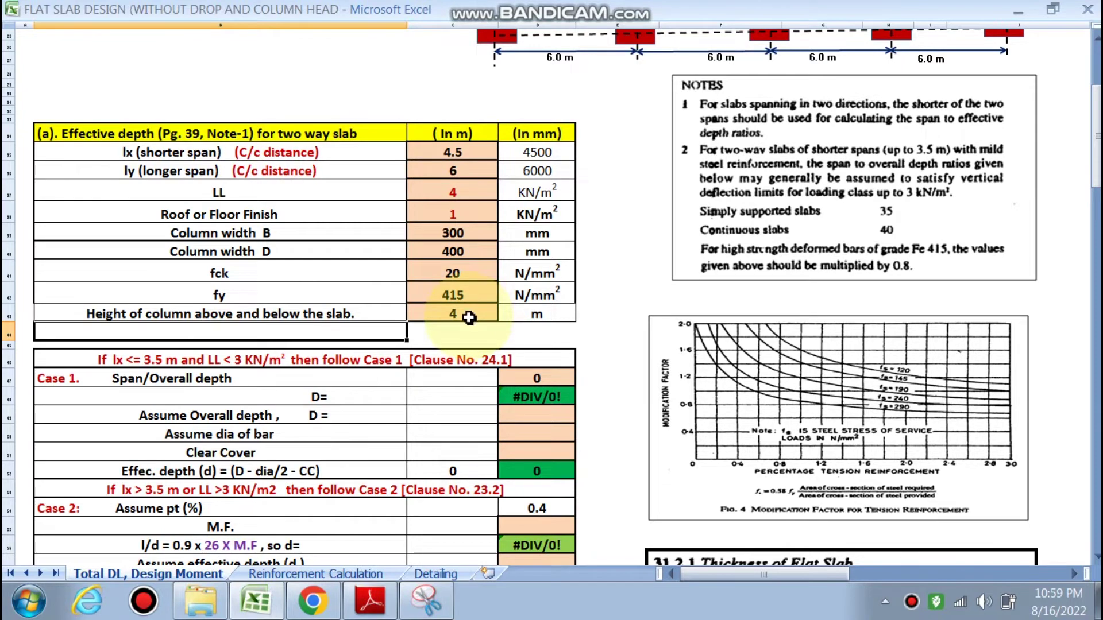
scroll(461, 295, down, 1)
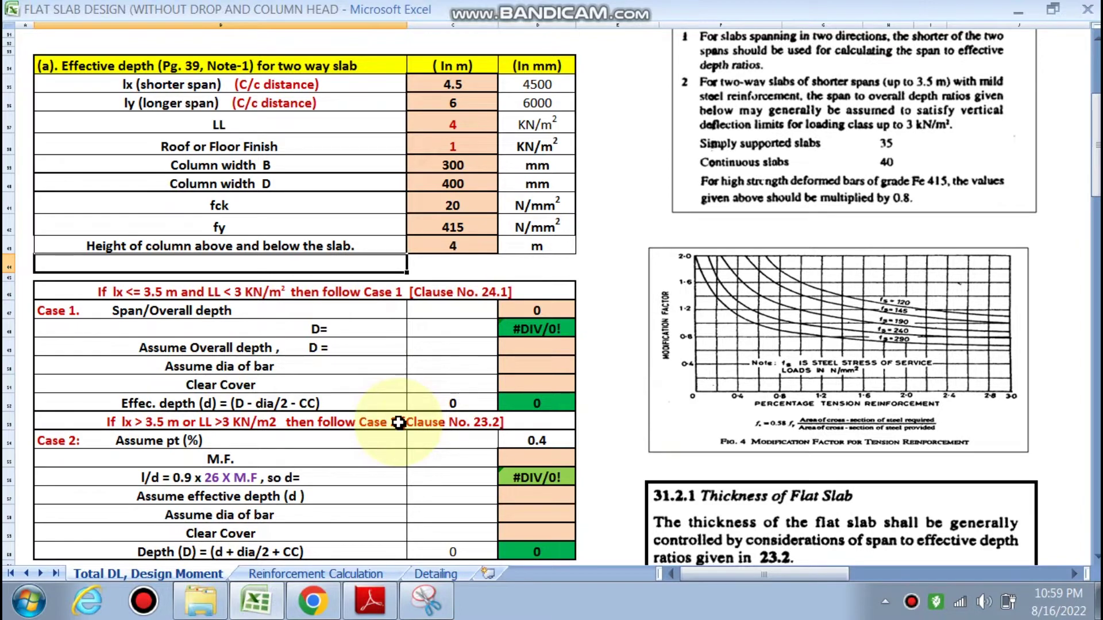
scroll(399, 423, down, 1)
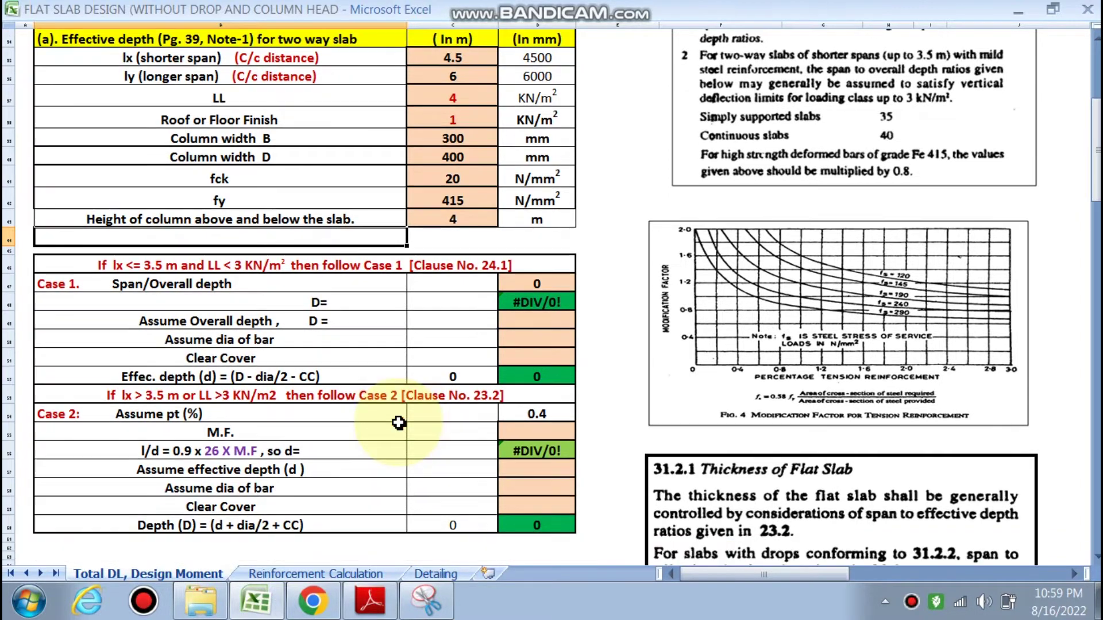
scroll(398, 423, down, 1)
scroll(399, 423, up, 2)
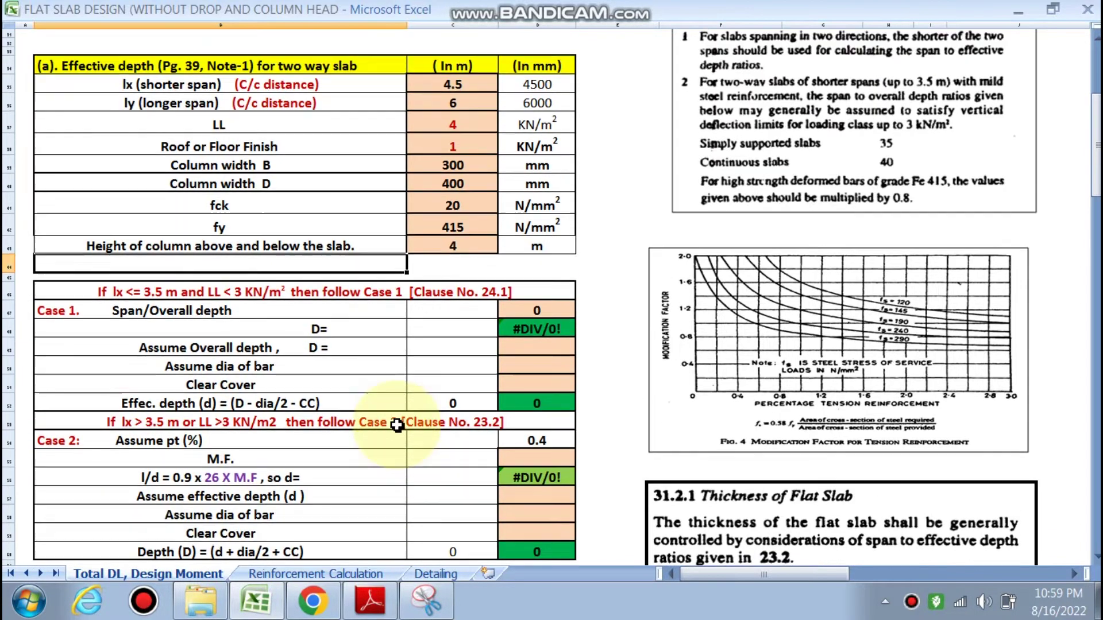
scroll(397, 425, up, 1)
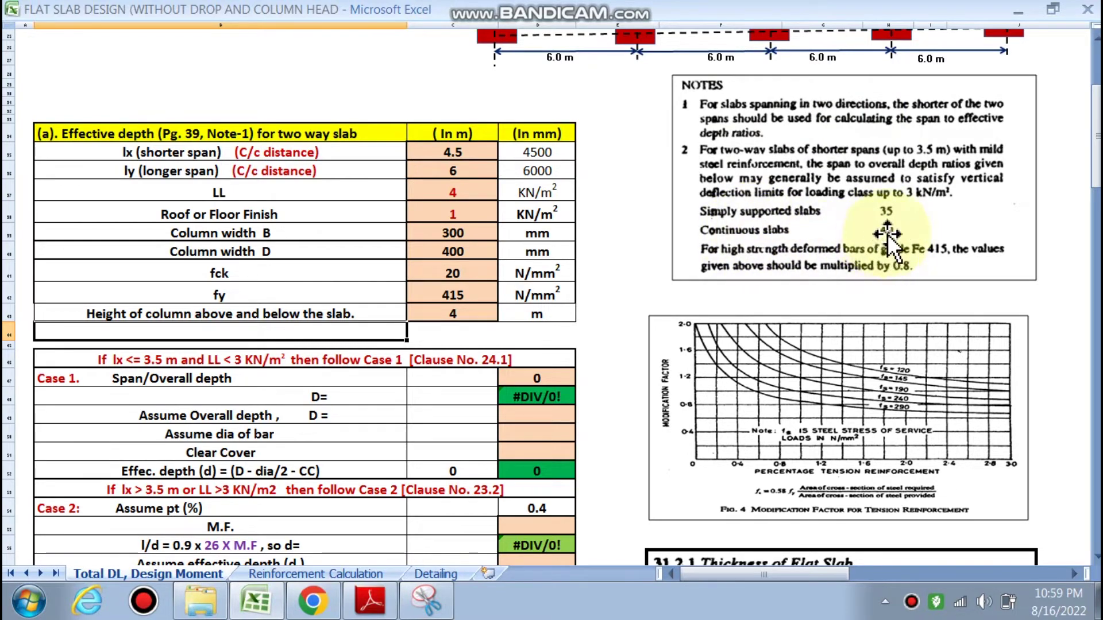
scroll(896, 230, down, 2)
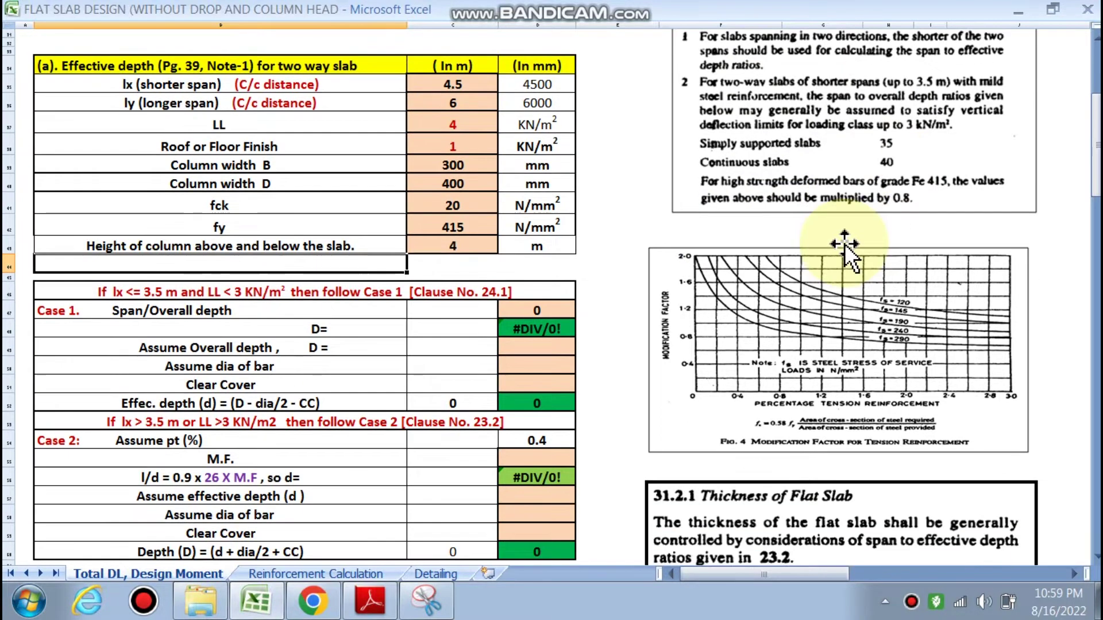
scroll(780, 255, down, 1)
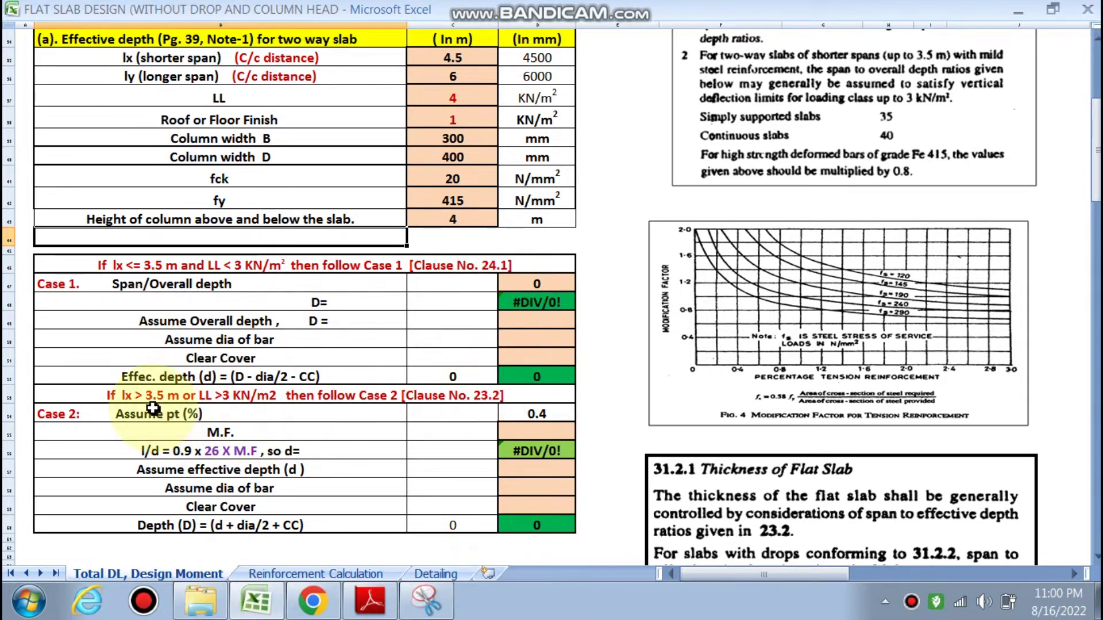
scroll(236, 410, up, 1)
scroll(236, 410, up, 1)
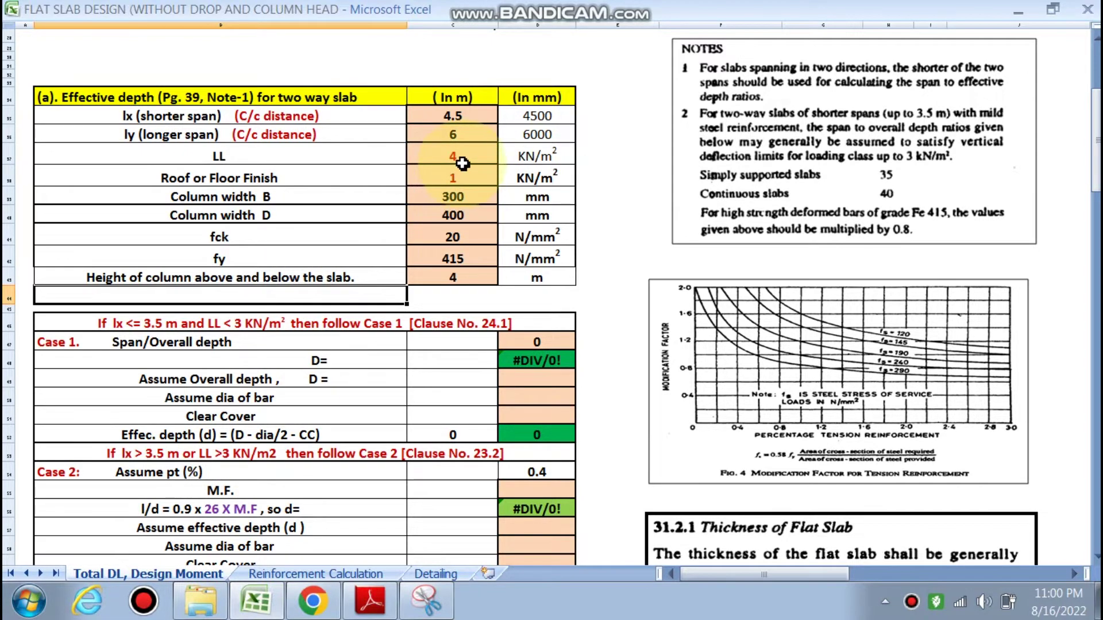
scroll(374, 299, down, 1)
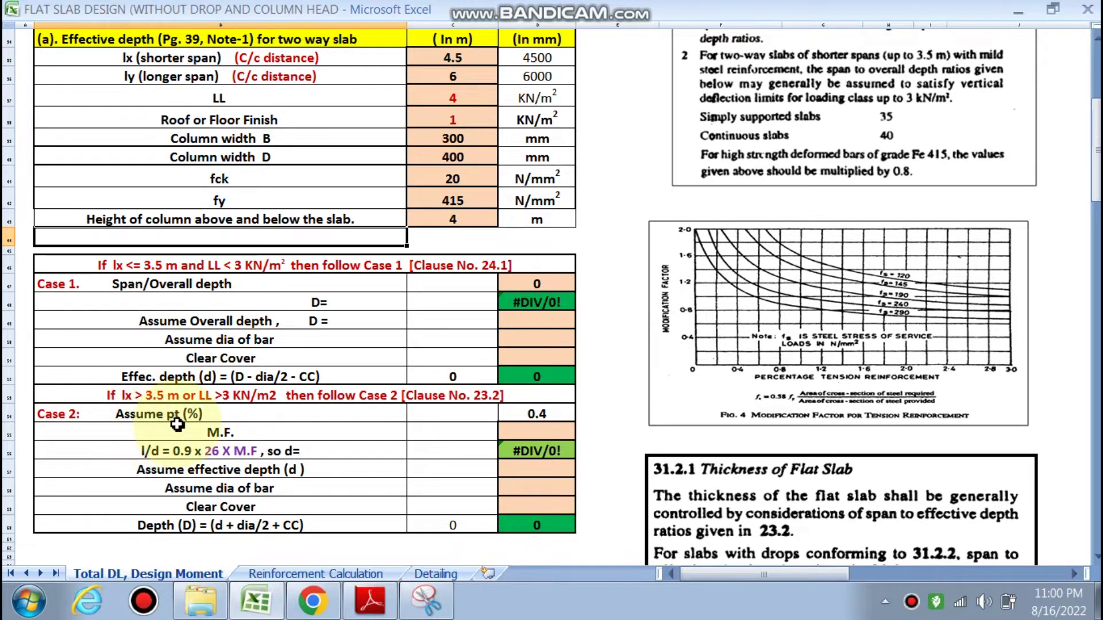
scroll(218, 423, down, 1)
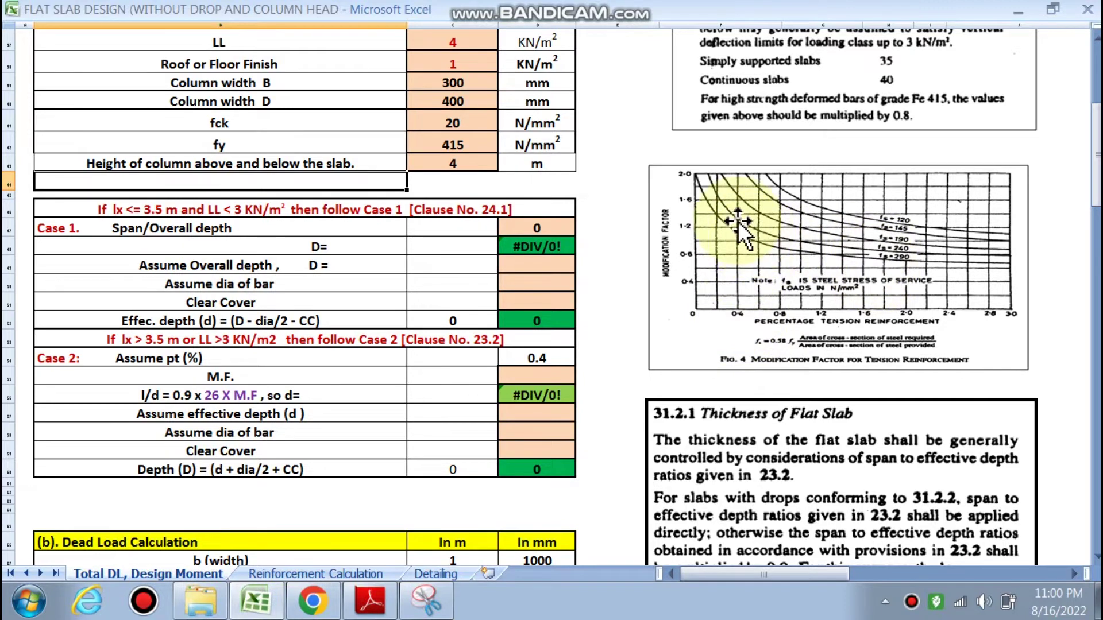
Enter a modification factor (M.F.) of 1.3 for Case 2.
click(535, 371)
text(1)
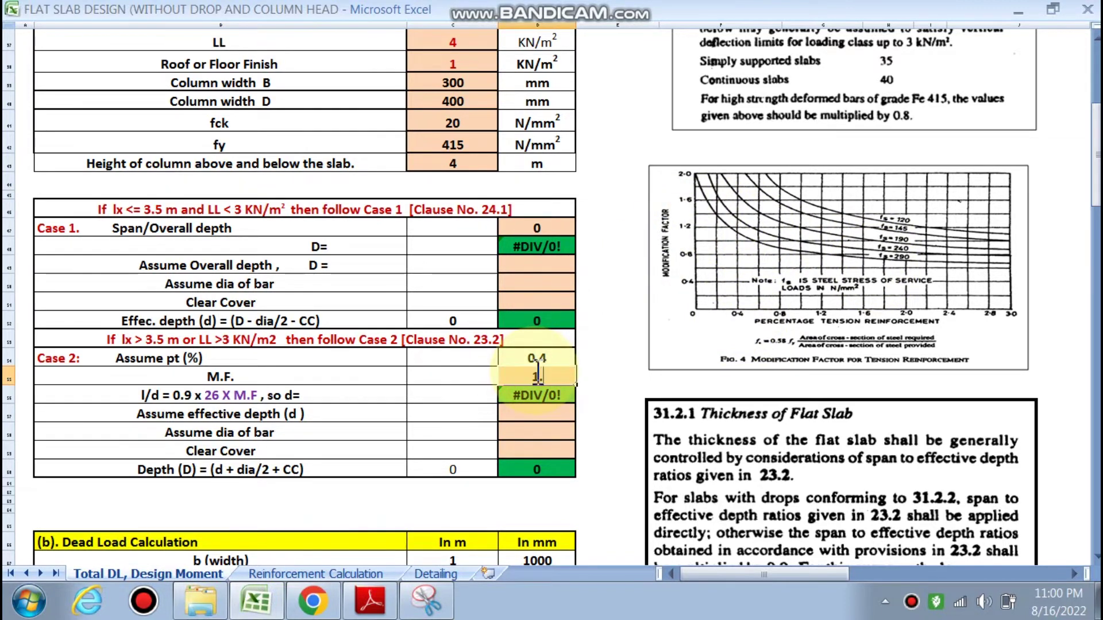
text(.3)
click(463, 395)
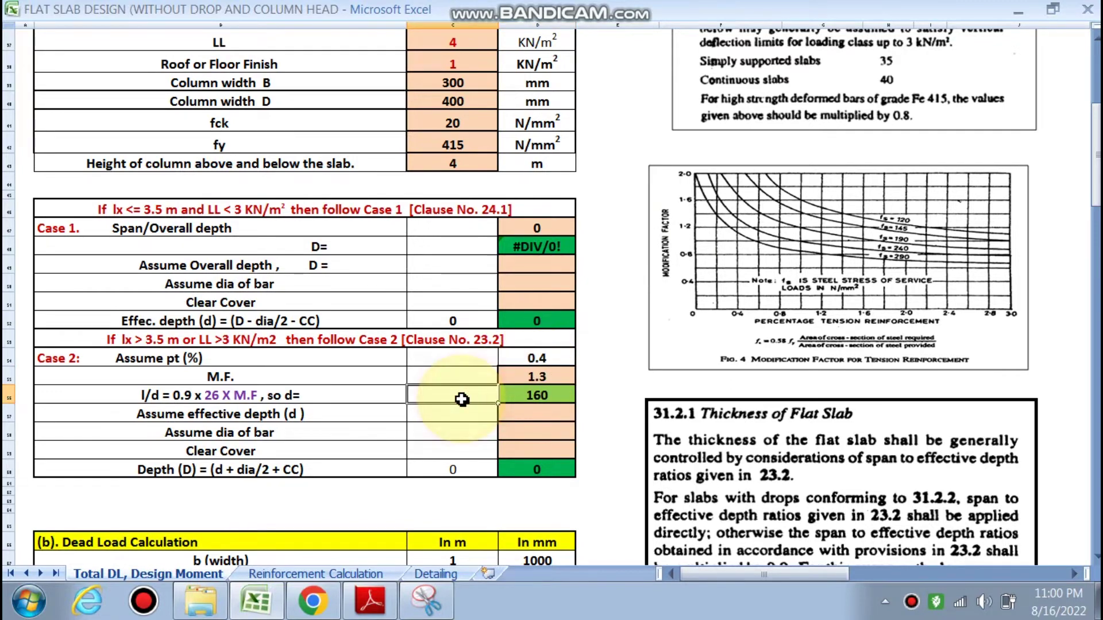
Read clause 31.2.1 on flat slab thickness and inspect which cells the Case 2 required effective depth formula uses.
scroll(424, 369, down, 1)
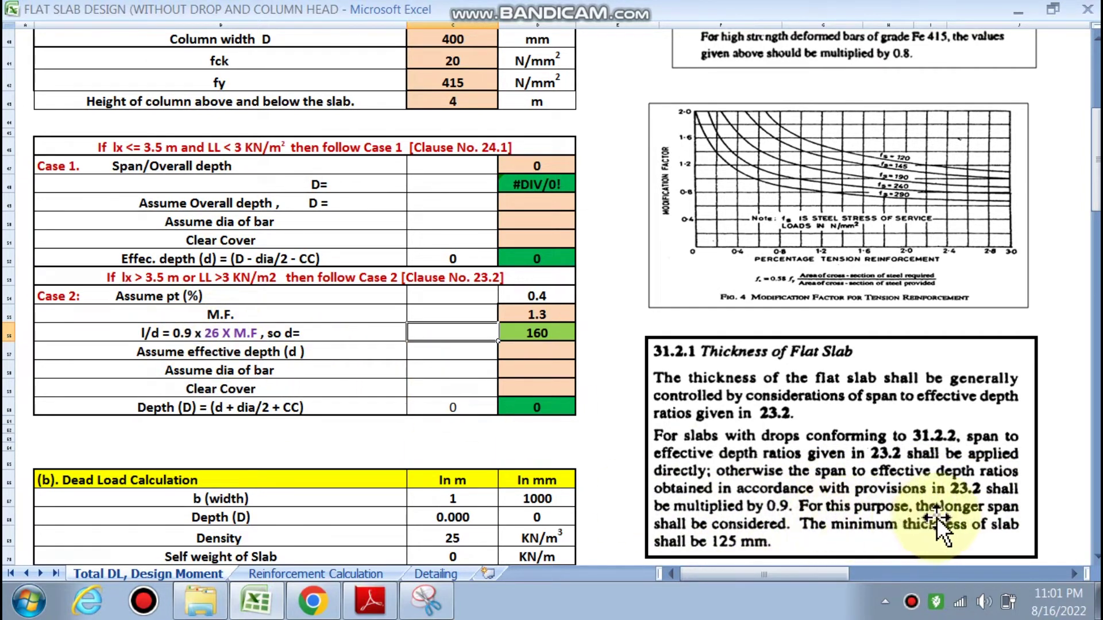
scroll(468, 471, up, 1)
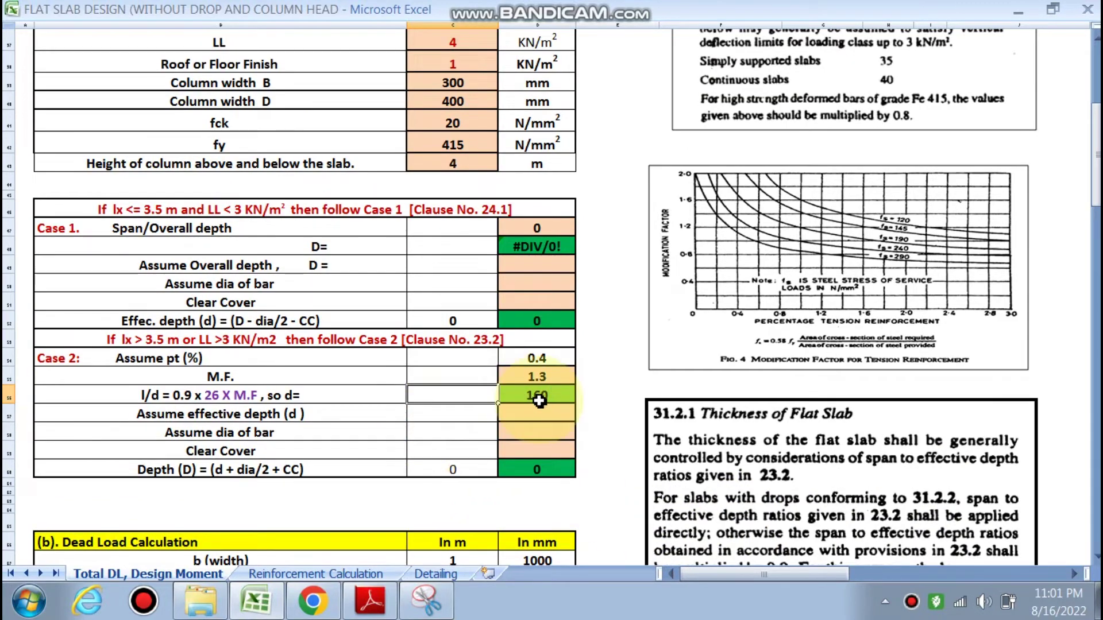
double_click(538, 401)
scroll(538, 401, up, 2)
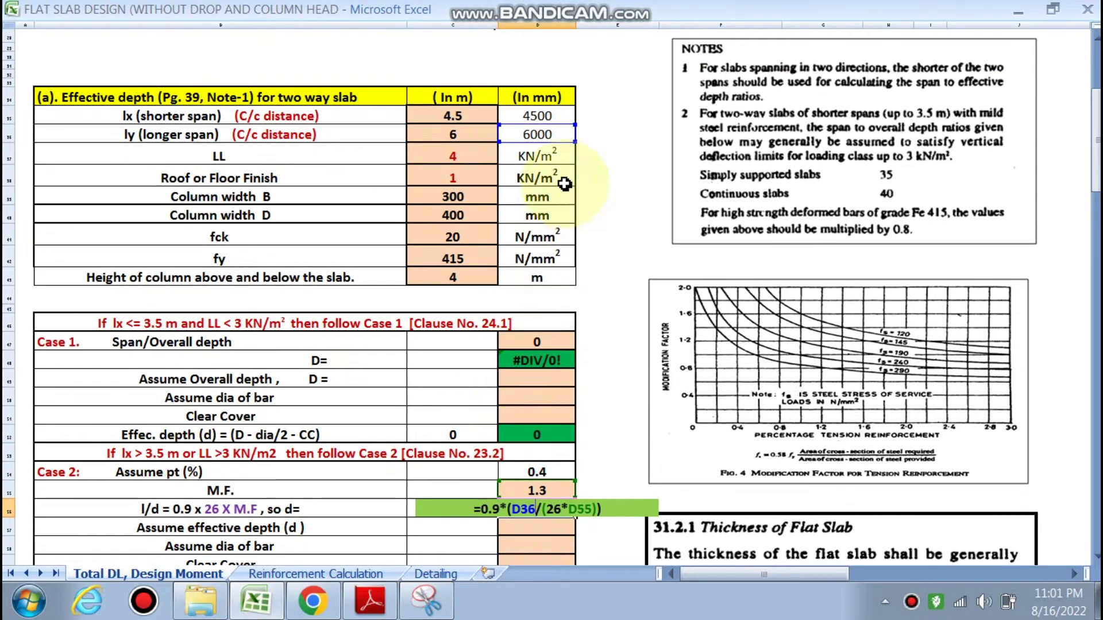
scroll(519, 340, down, 4)
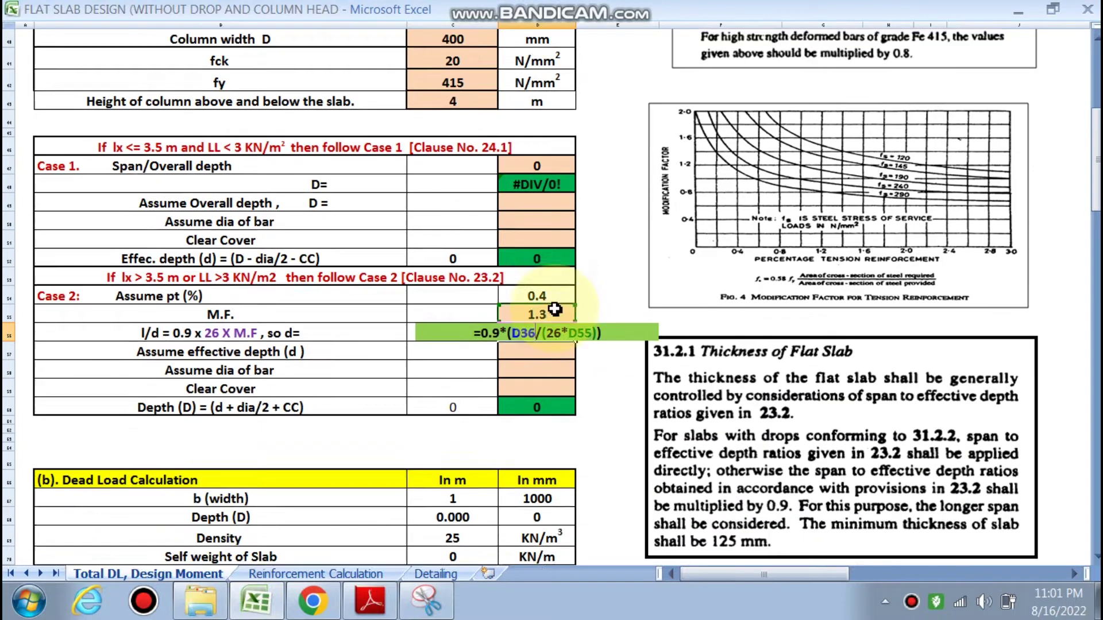
key(Escape)
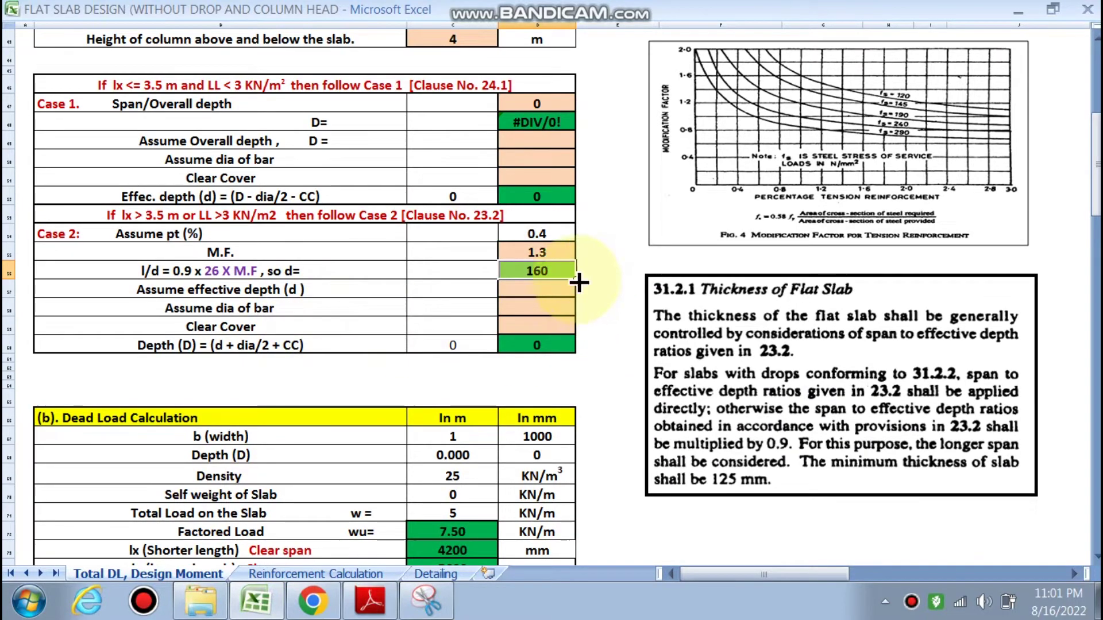
Set the Case 2 assumed effective depth to 175 mm, bar diameter to 10 mm and clear cover to 20 mm.
click(536, 289)
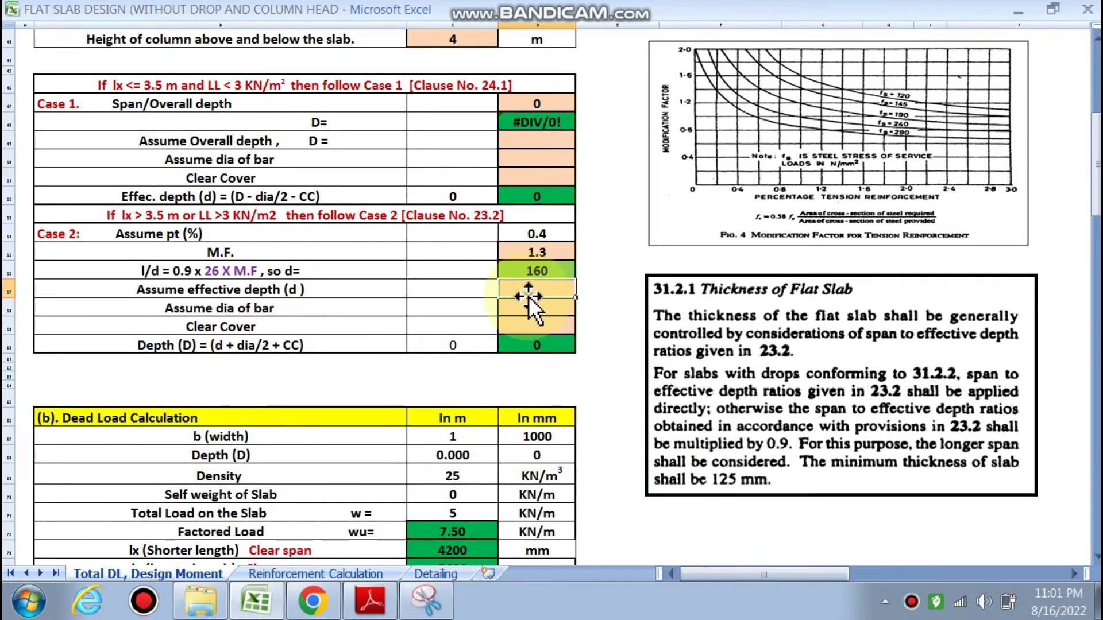
text(175)
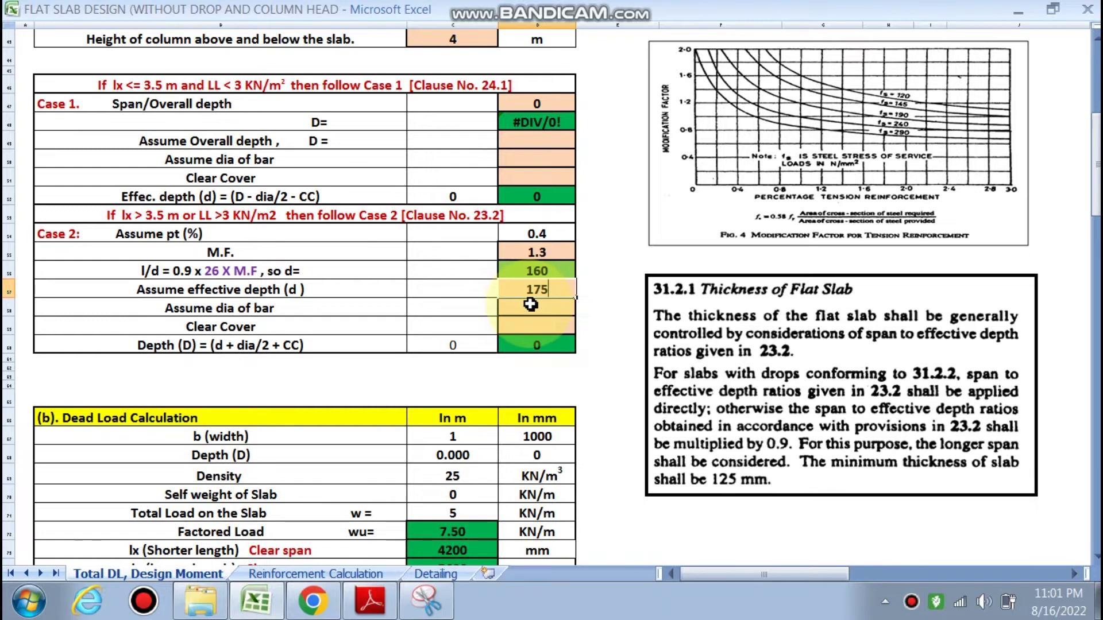
click(528, 304)
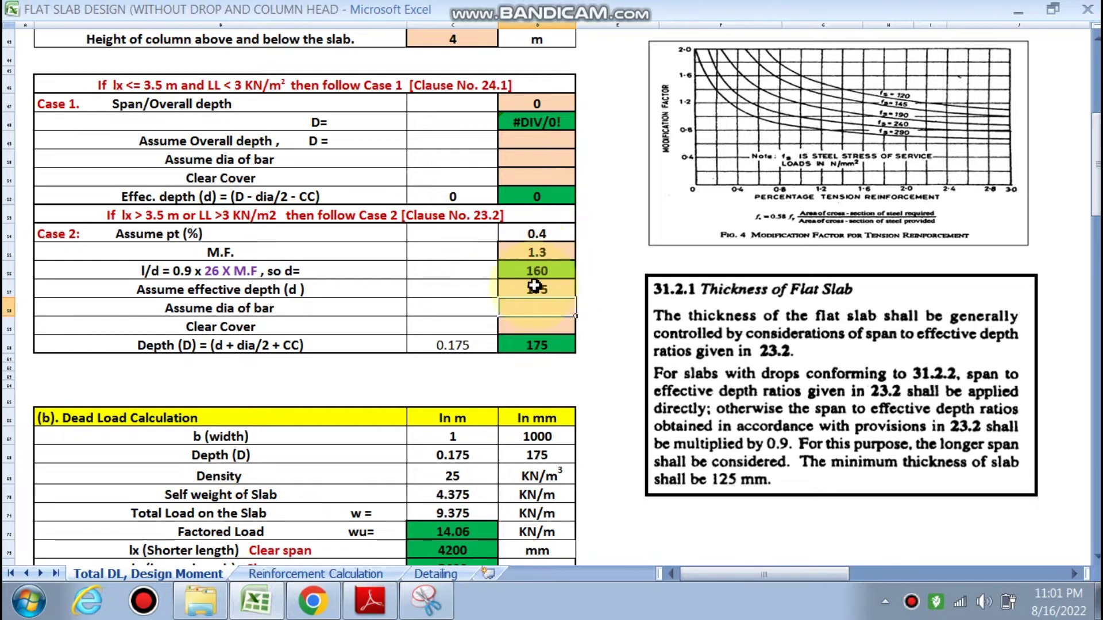
text(10)
click(541, 327)
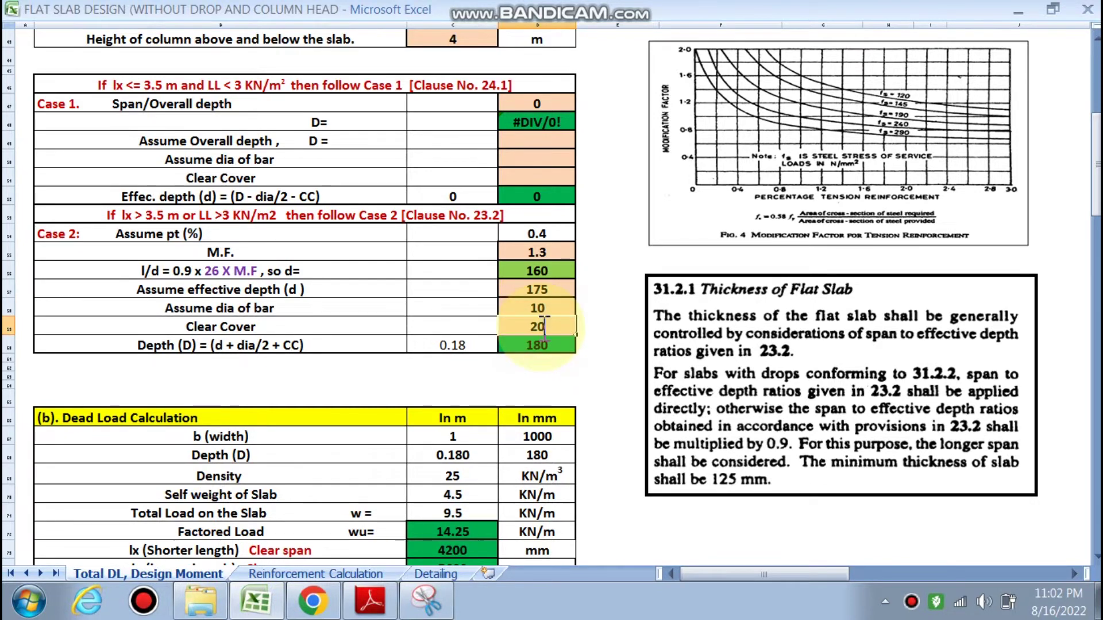
text(20)
click(537, 397)
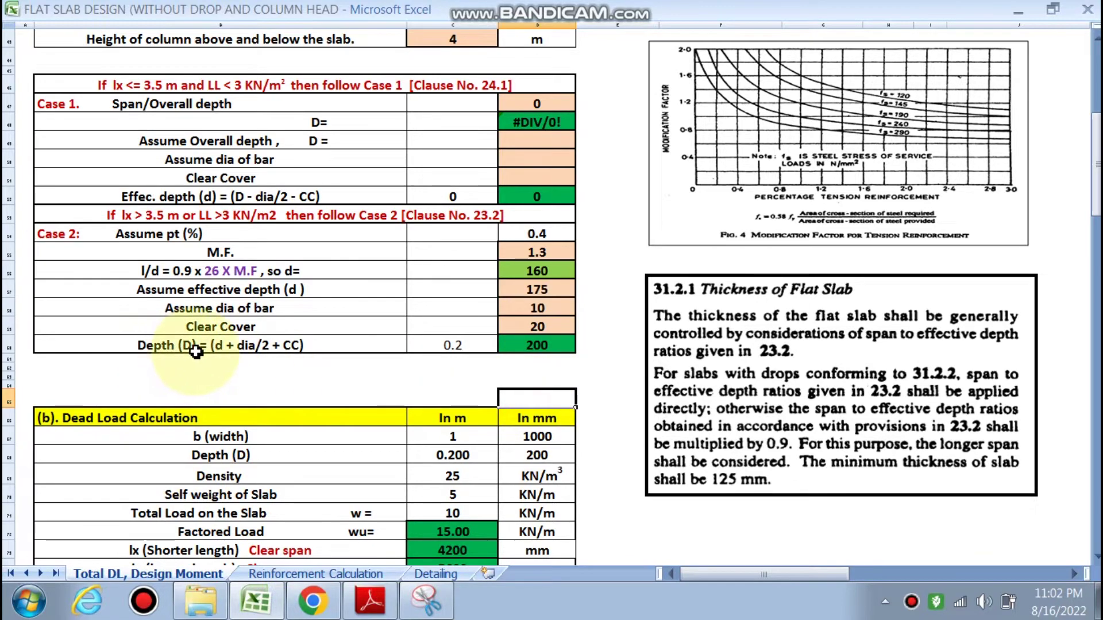
Inspect the formula for the self weight of the slab in the dead load calculation.
scroll(546, 348, down, 2)
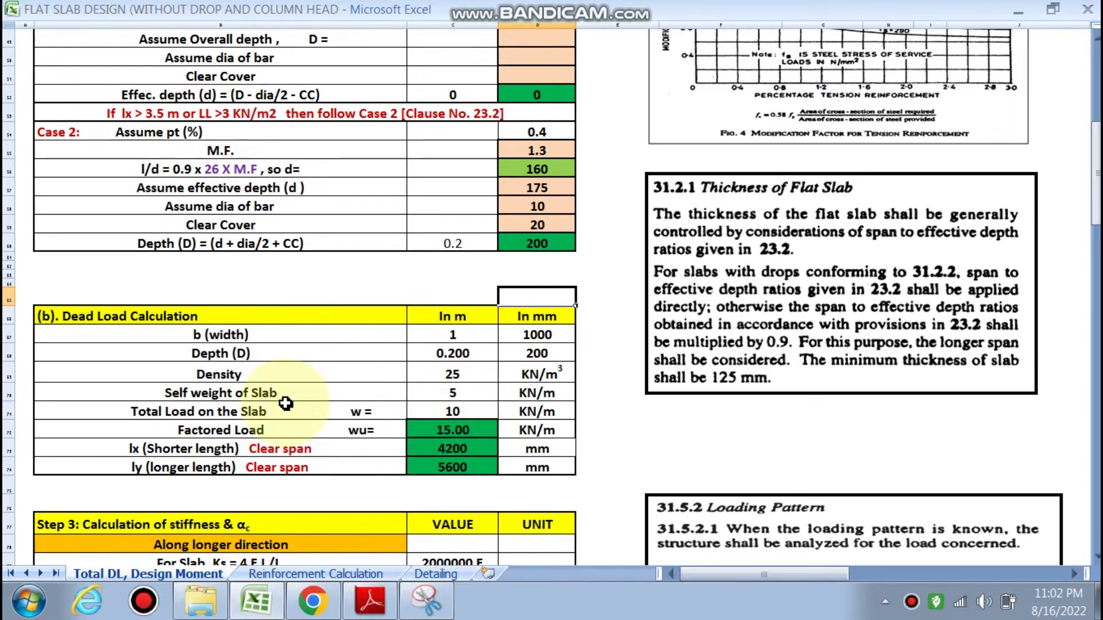
double_click(457, 393)
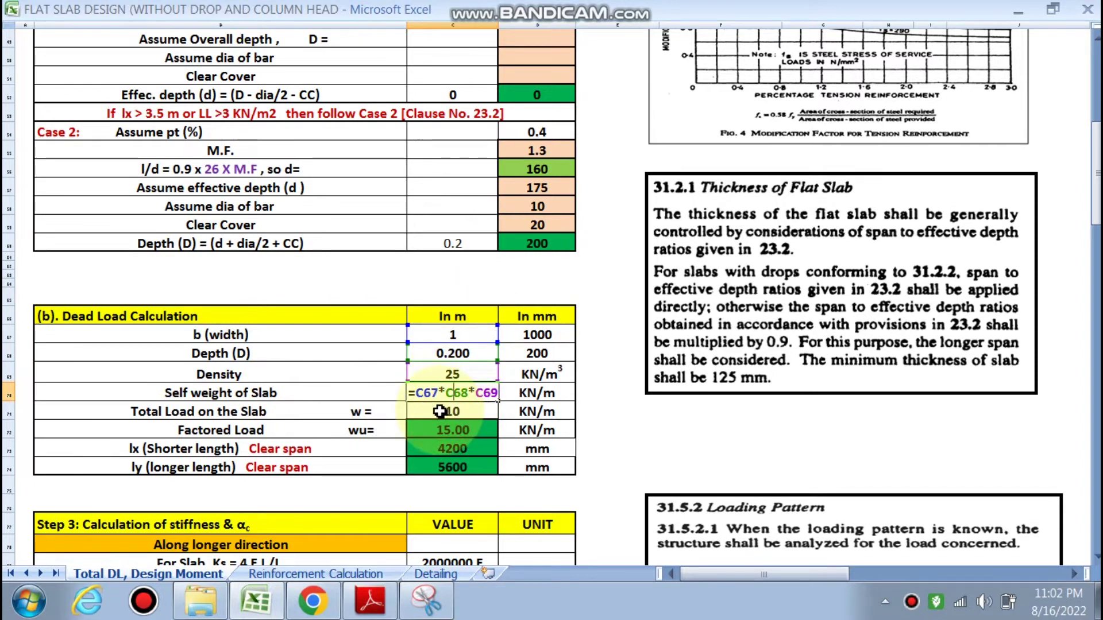
key(Escape)
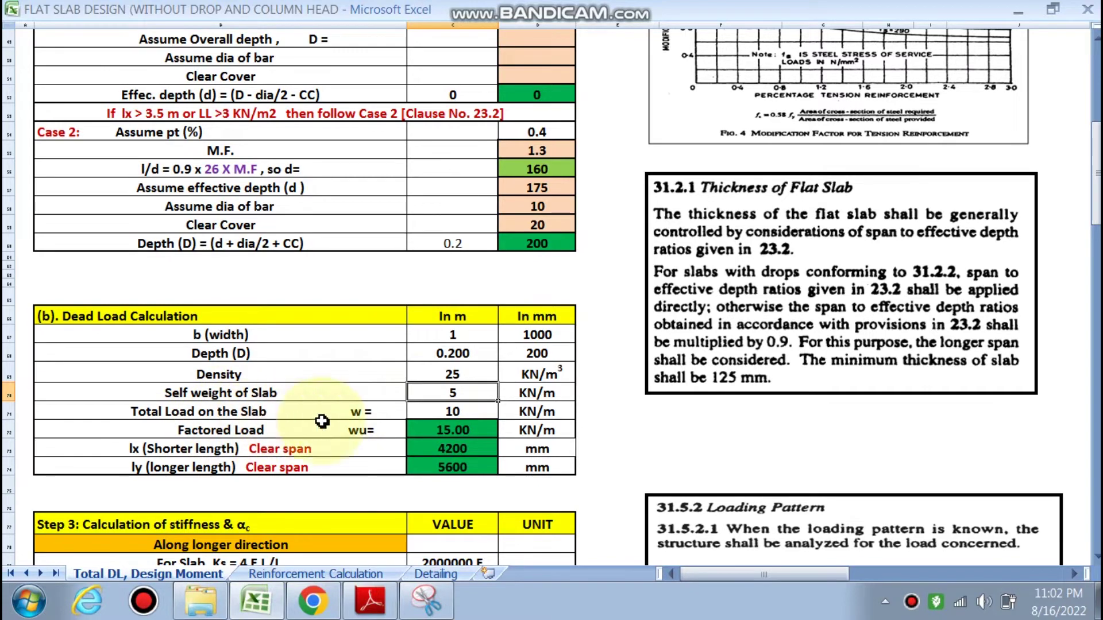
Review the live load and floor finish inputs behind the total load, and inspect the factored load formula.
scroll(446, 394, up, 6)
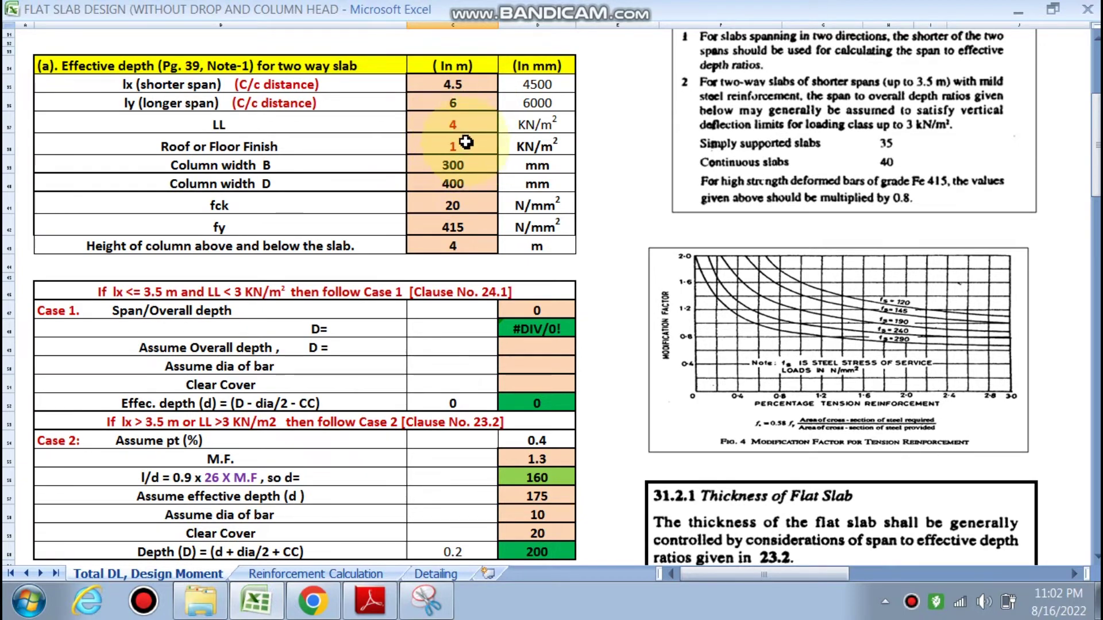
scroll(454, 149, down, 5)
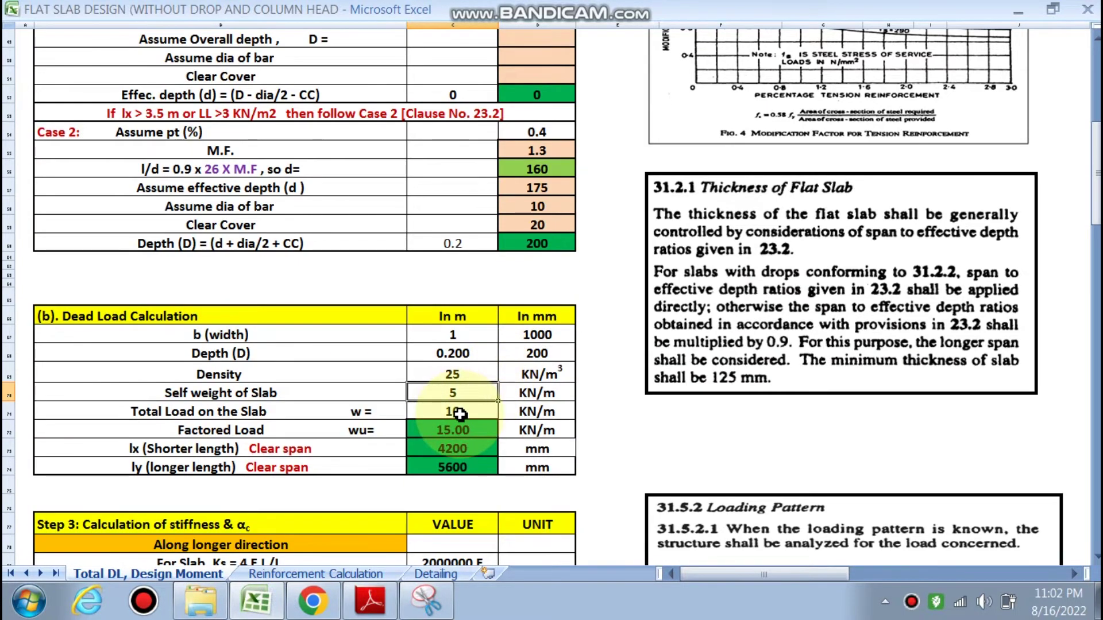
double_click(428, 432)
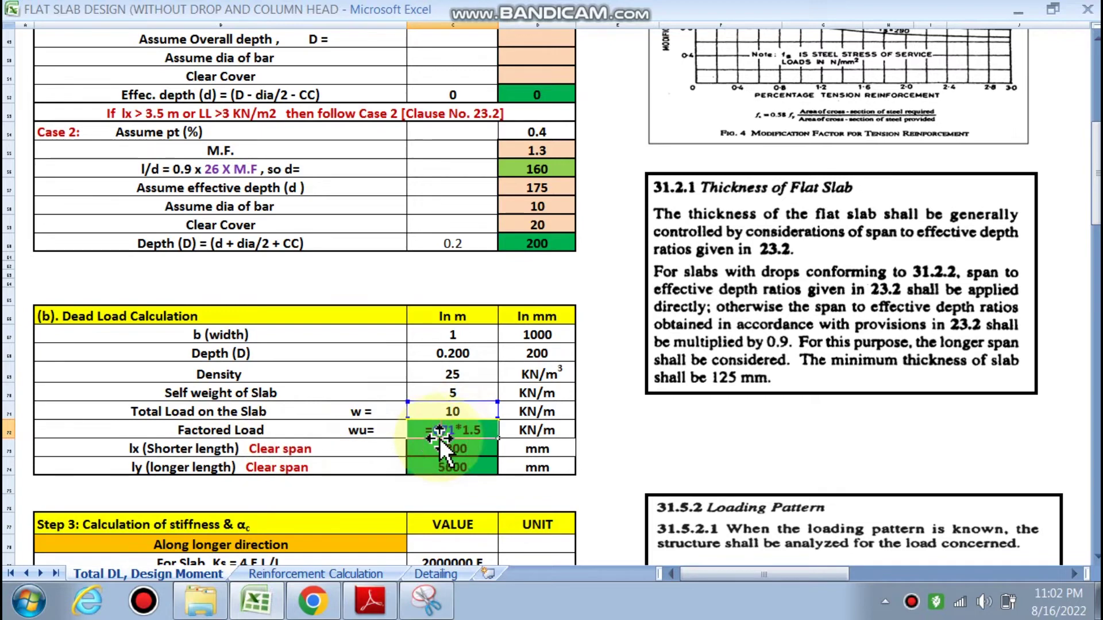
key(Return)
click(447, 434)
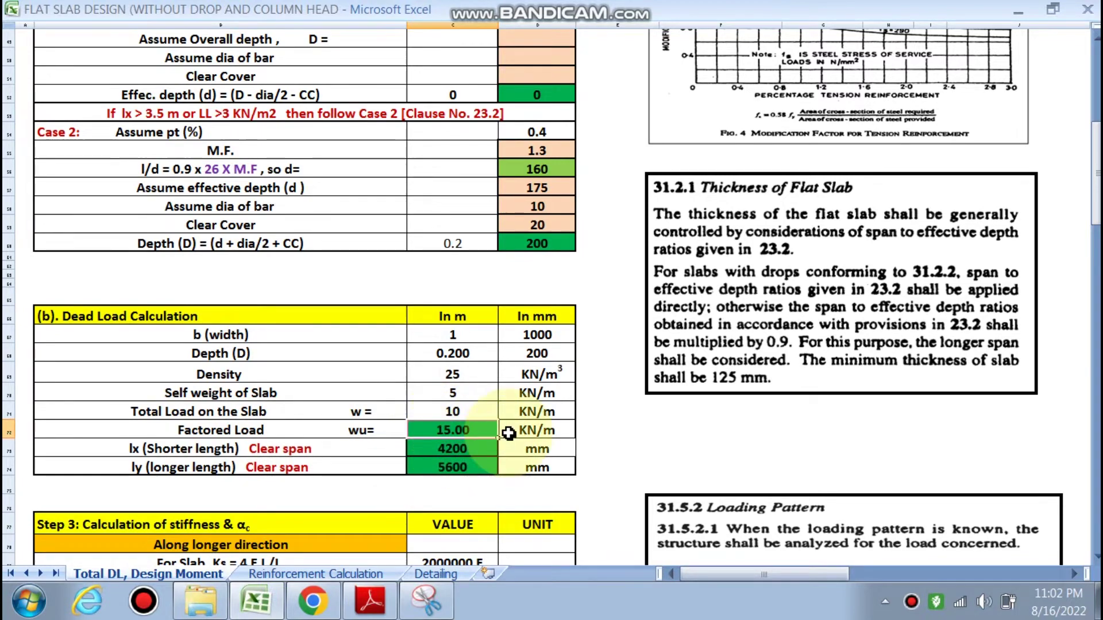
Review the clear span values lx and ly against the column layout drawing and look over the Step 3 stiffness table.
scroll(543, 437, down, 2)
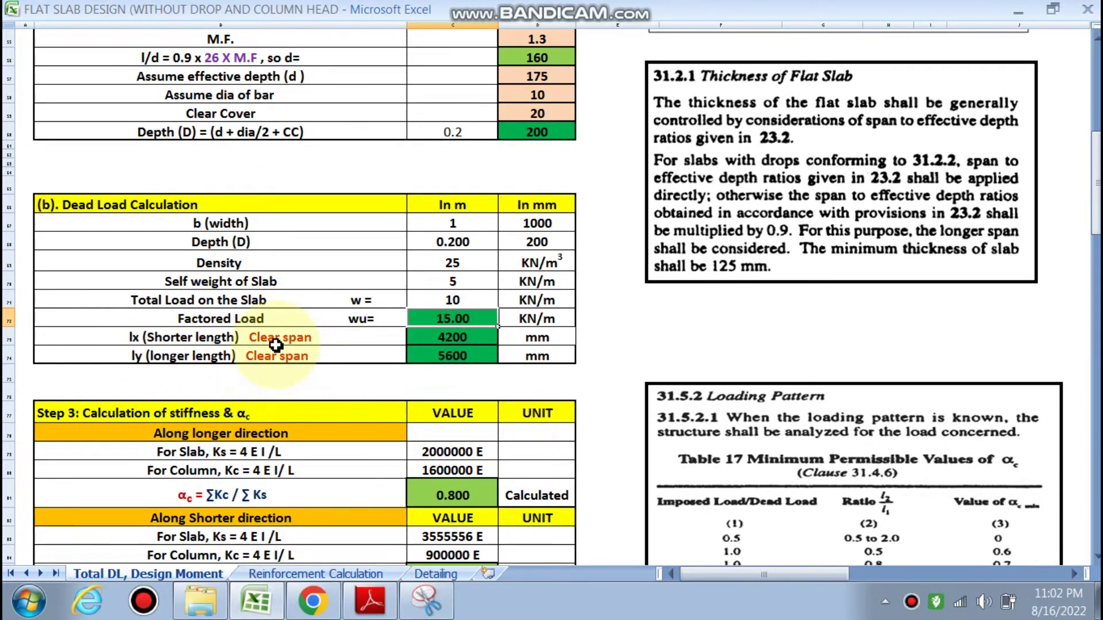
scroll(456, 394, up, 17)
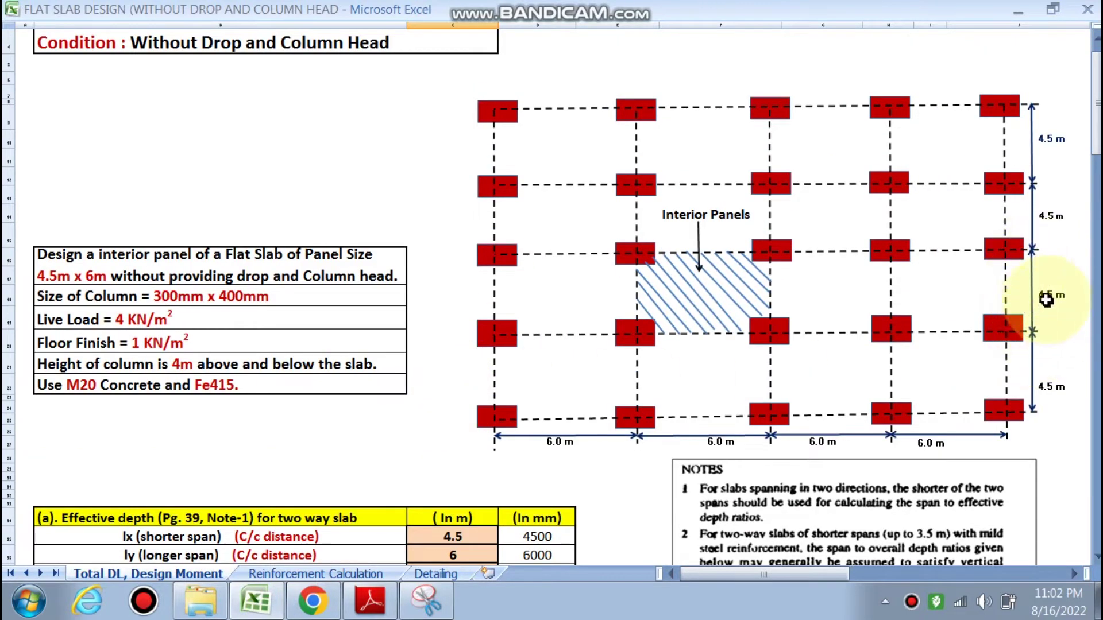
scroll(747, 474, down, 7)
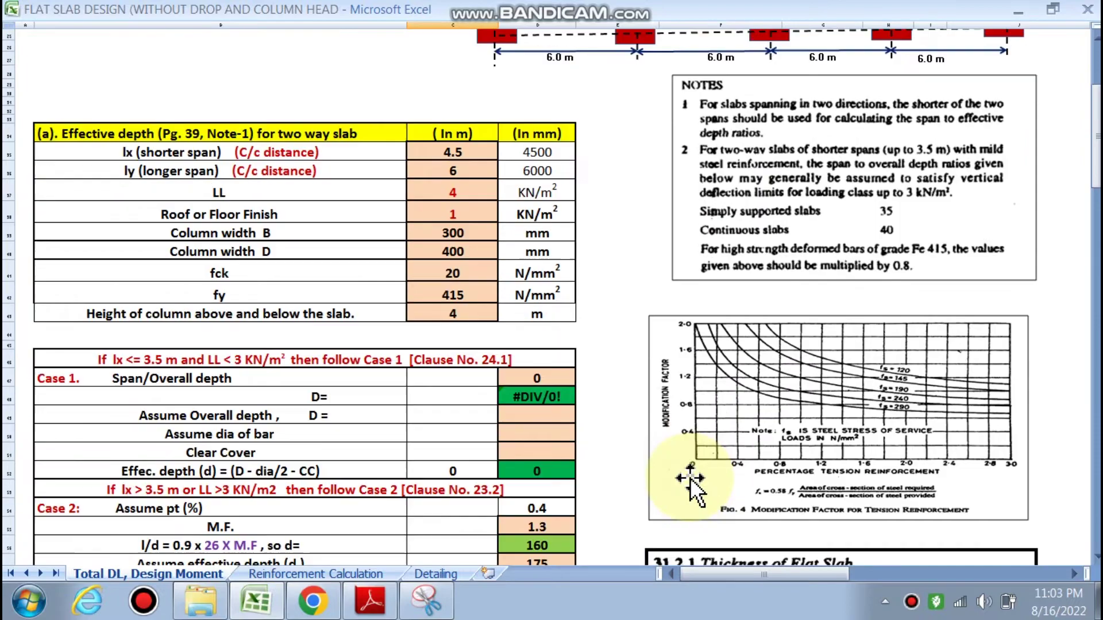
scroll(691, 478, down, 6)
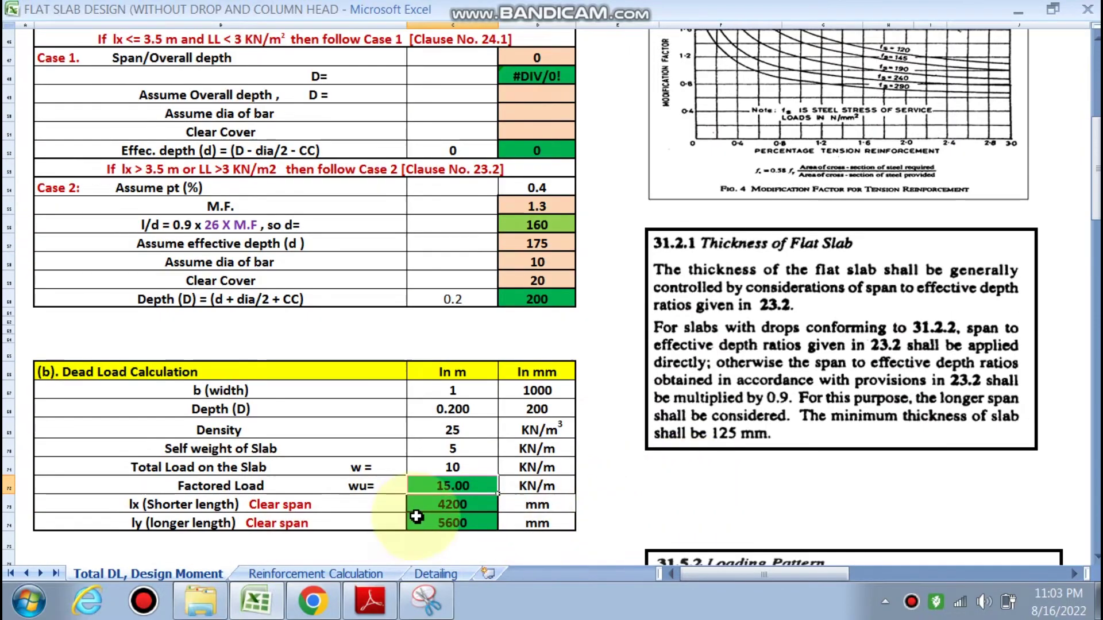
scroll(416, 516, down, 1)
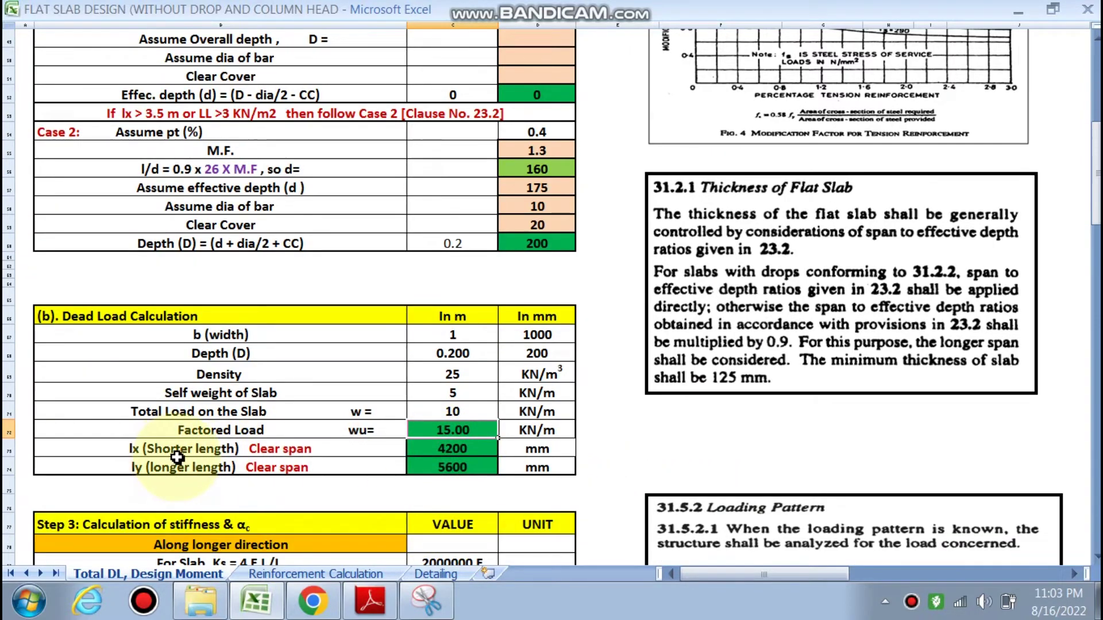
scroll(172, 456, down, 2)
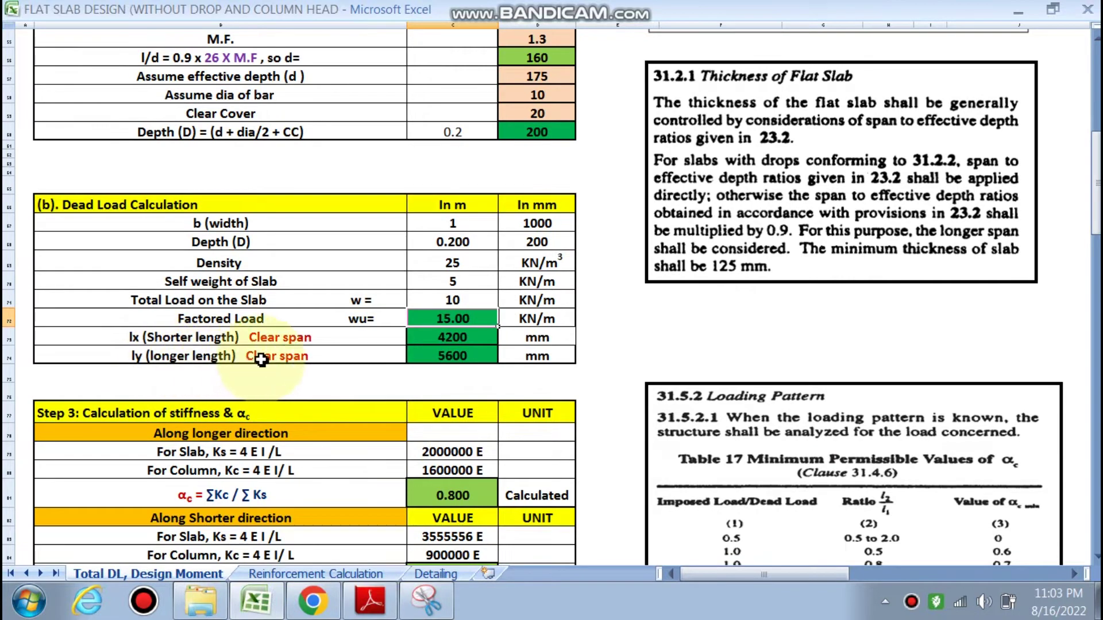
scroll(464, 365, down, 3)
click(352, 417)
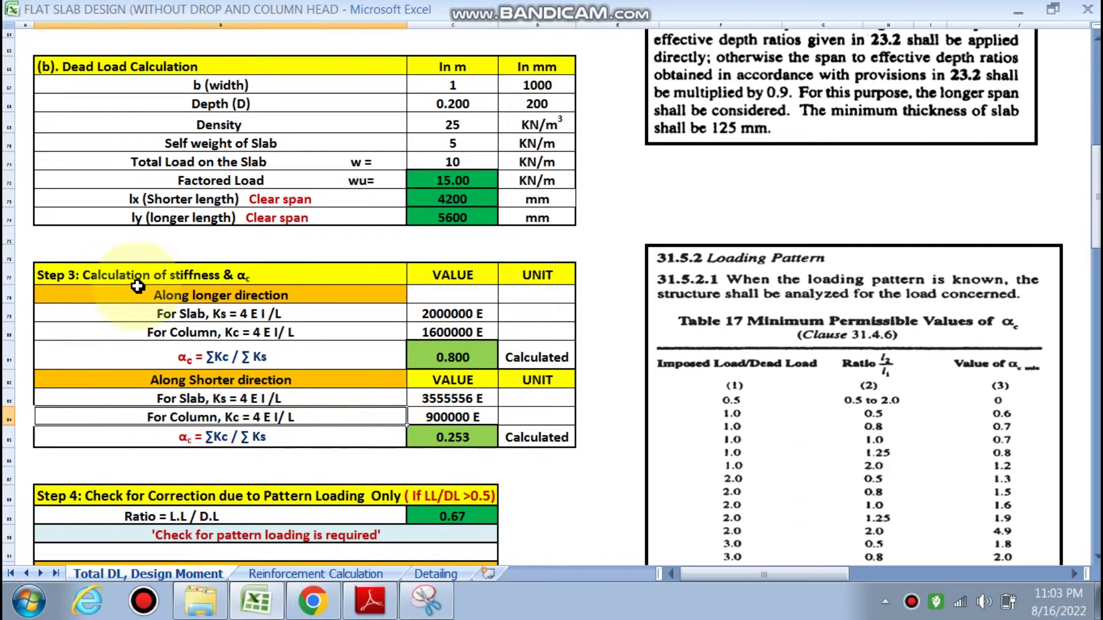
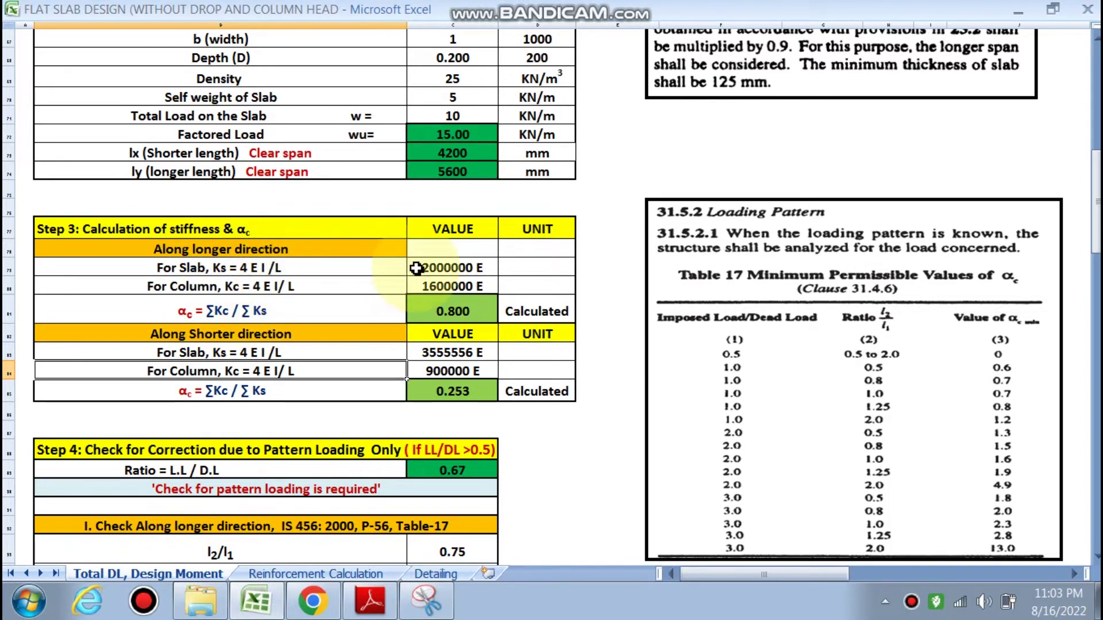
Inspect the longer-direction slab stiffness Ks formula and trace the span and depth cells it uses.
double_click(456, 270)
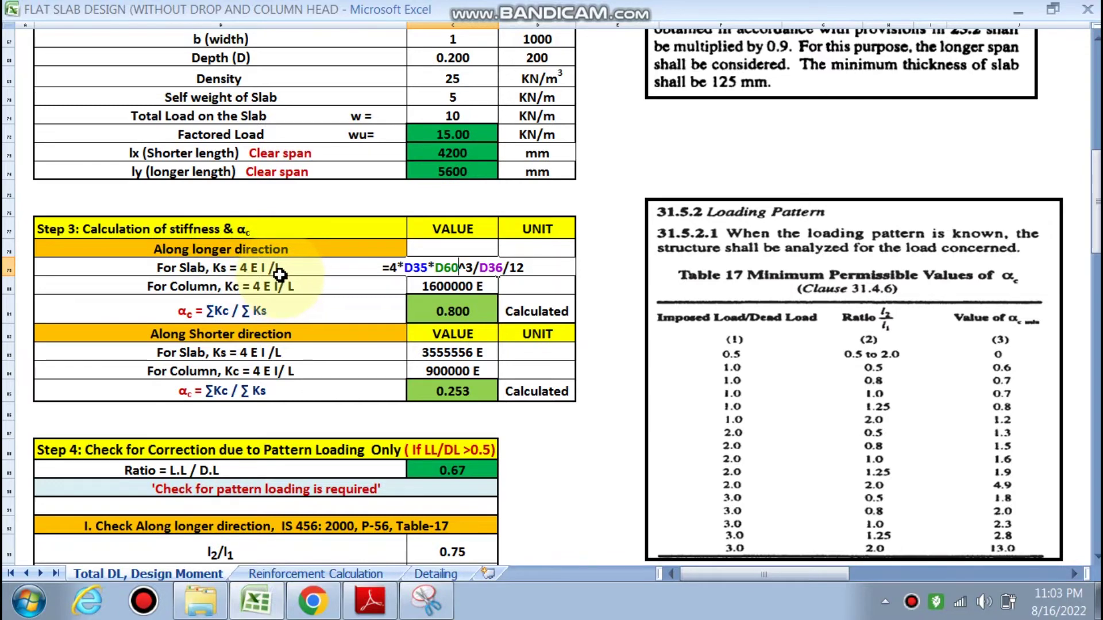
scroll(497, 278, up, 10)
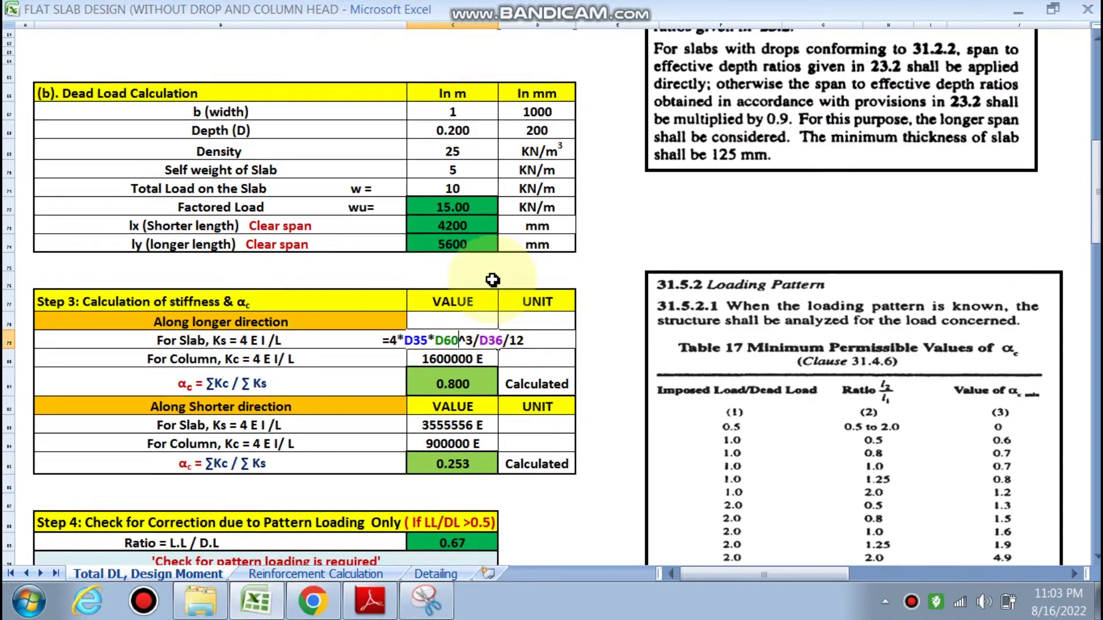
scroll(491, 280, up, 2)
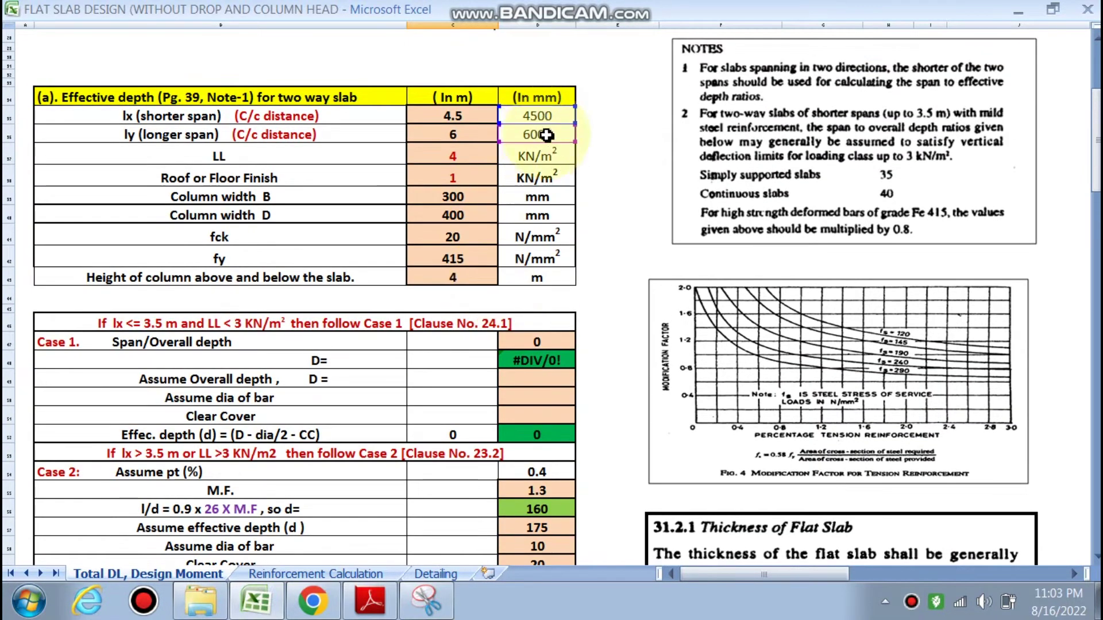
scroll(500, 295, down, 4)
scroll(500, 295, down, 7)
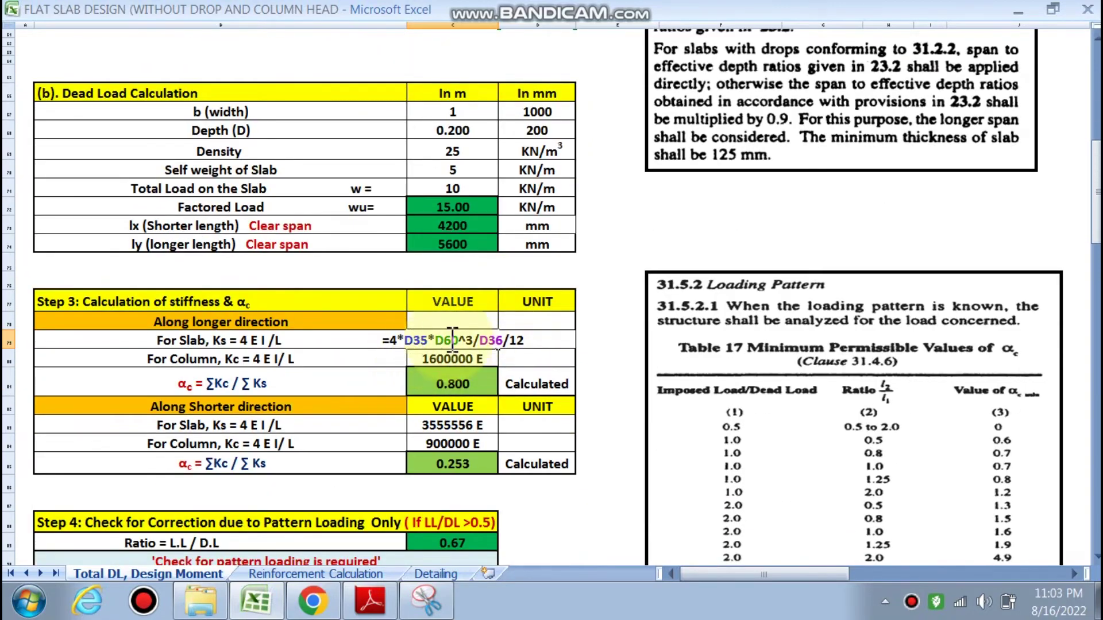
scroll(459, 344, up, 15)
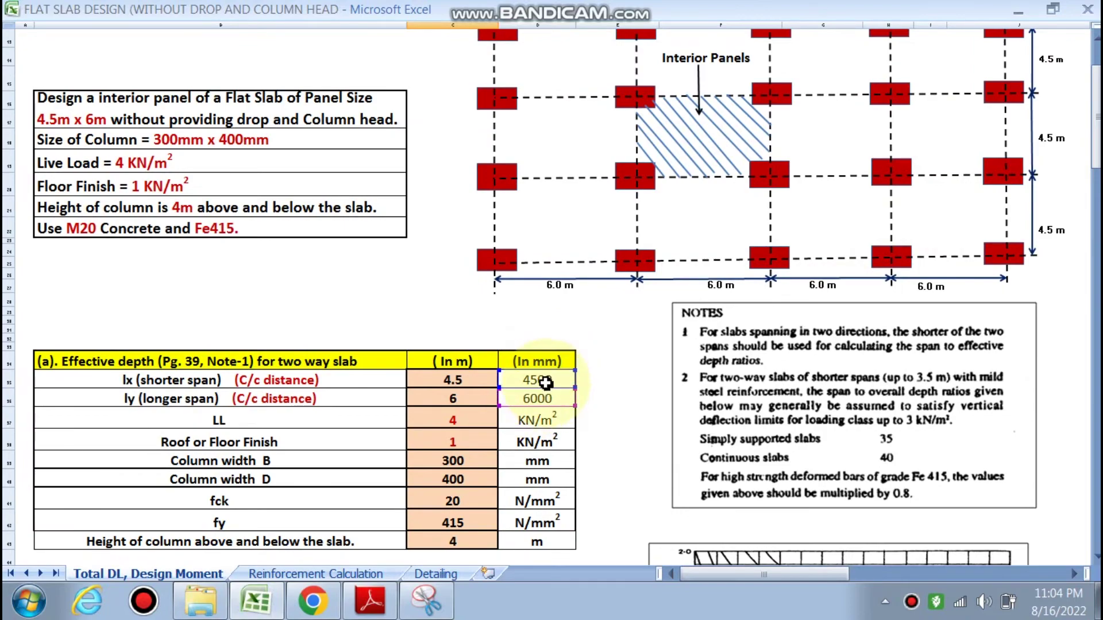
scroll(507, 403, down, 5)
scroll(506, 404, down, 11)
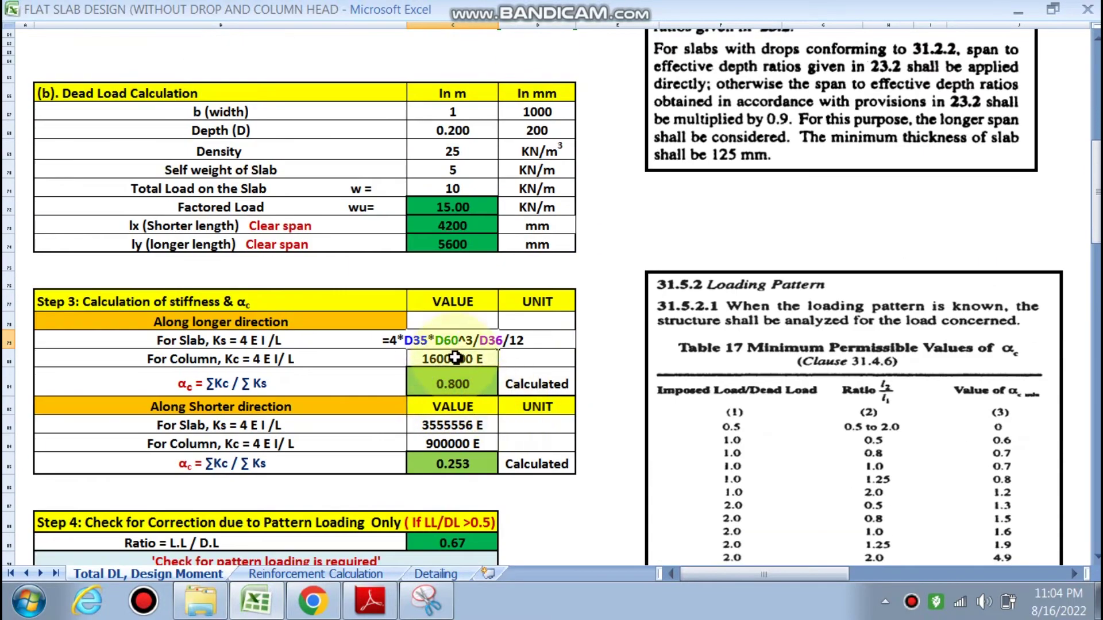
scroll(467, 239, up, 3)
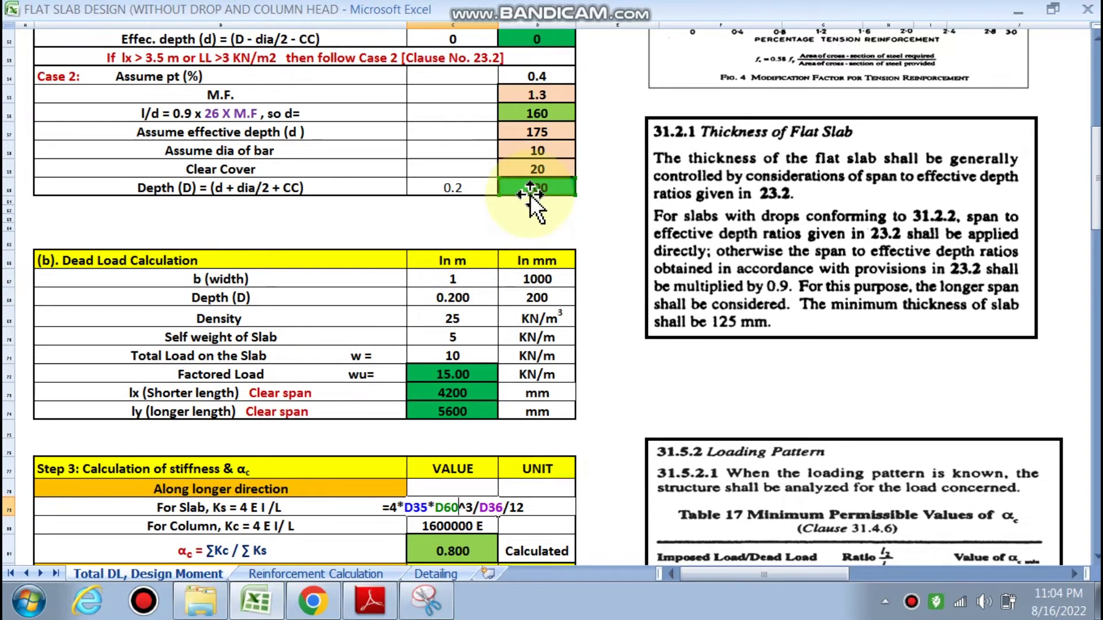
scroll(482, 317, down, 3)
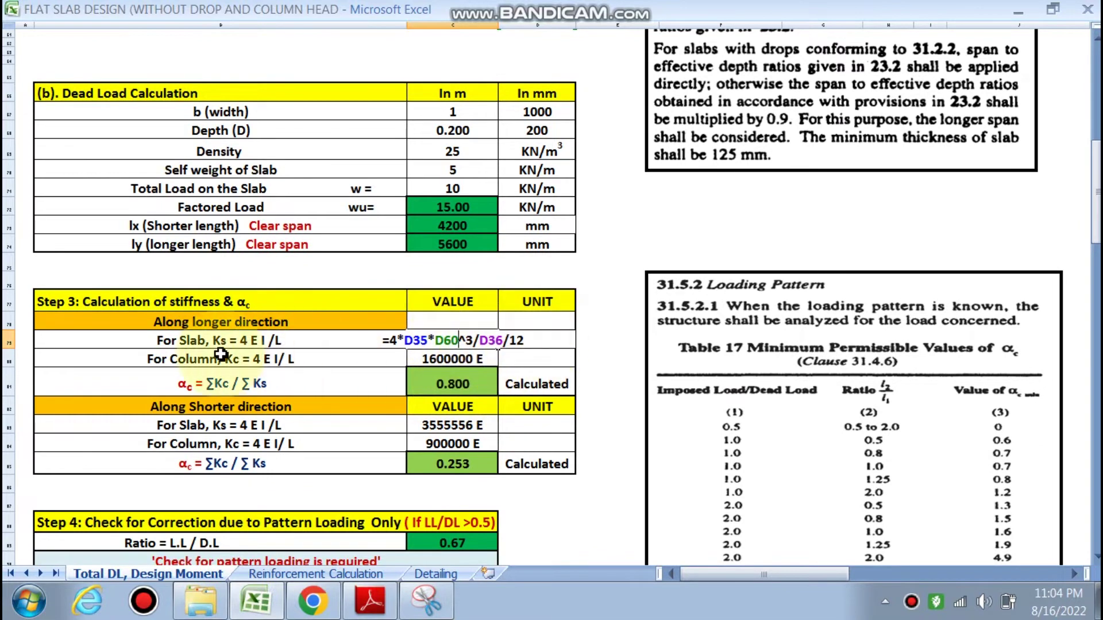
Inspect the longer-direction column stiffness Kc formula and compare its inputs with the given column size.
key(Return)
click(446, 360)
double_click(446, 361)
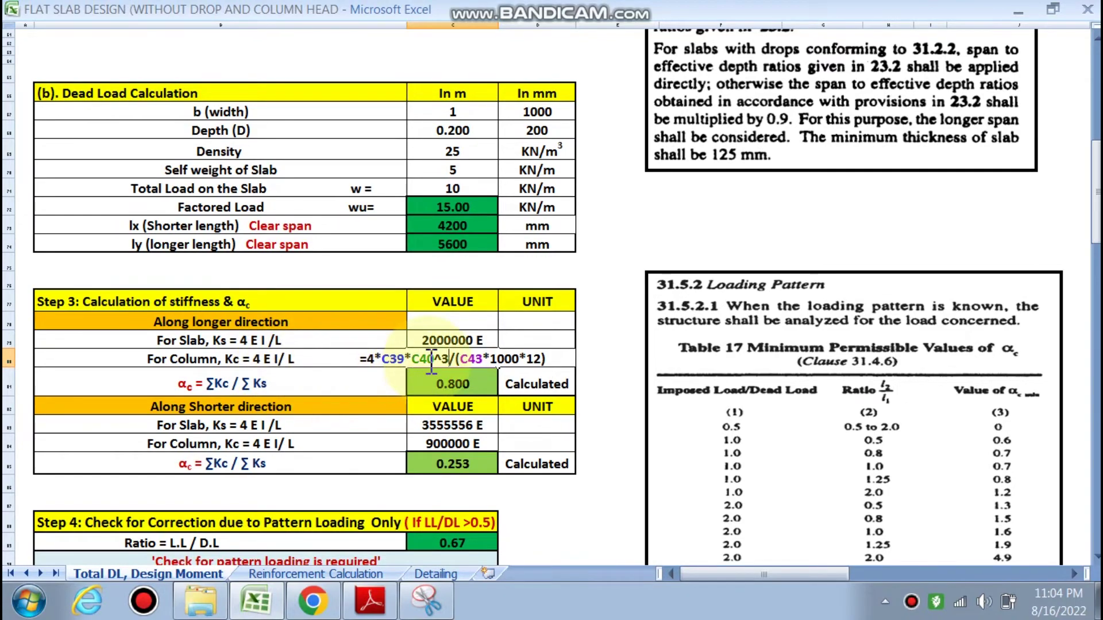
scroll(444, 370, up, 14)
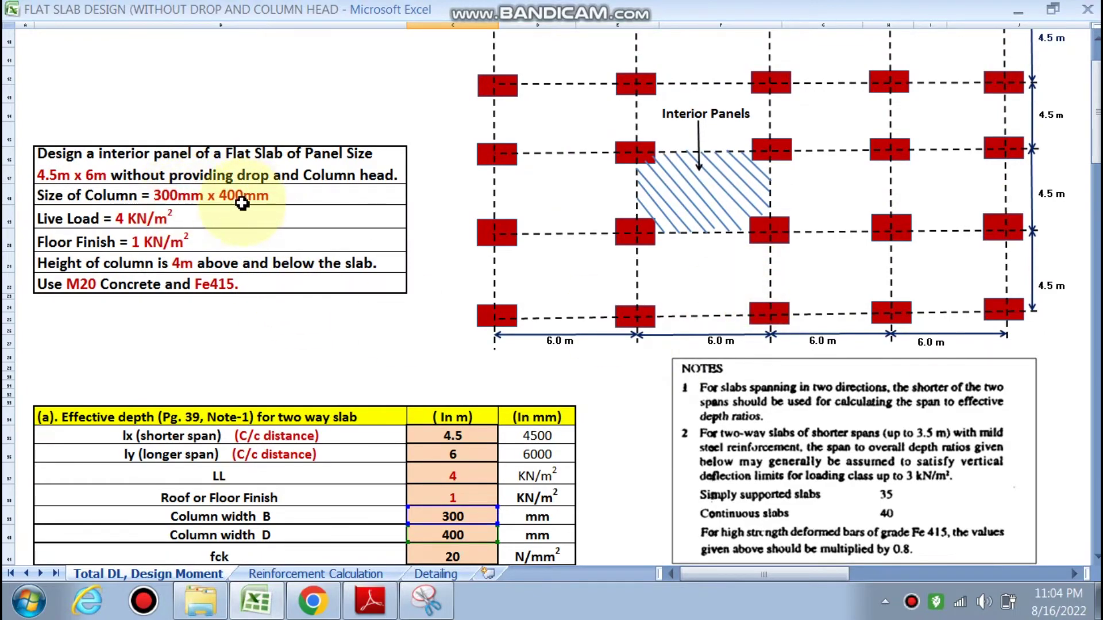
scroll(299, 230, down, 15)
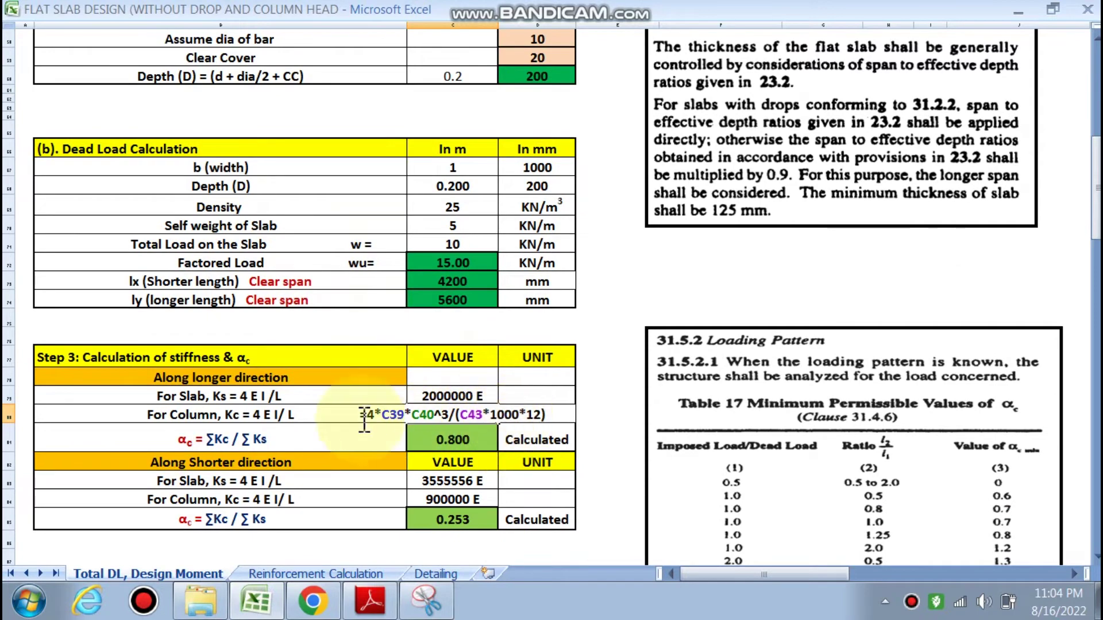
key(Return)
scroll(344, 402, down, 2)
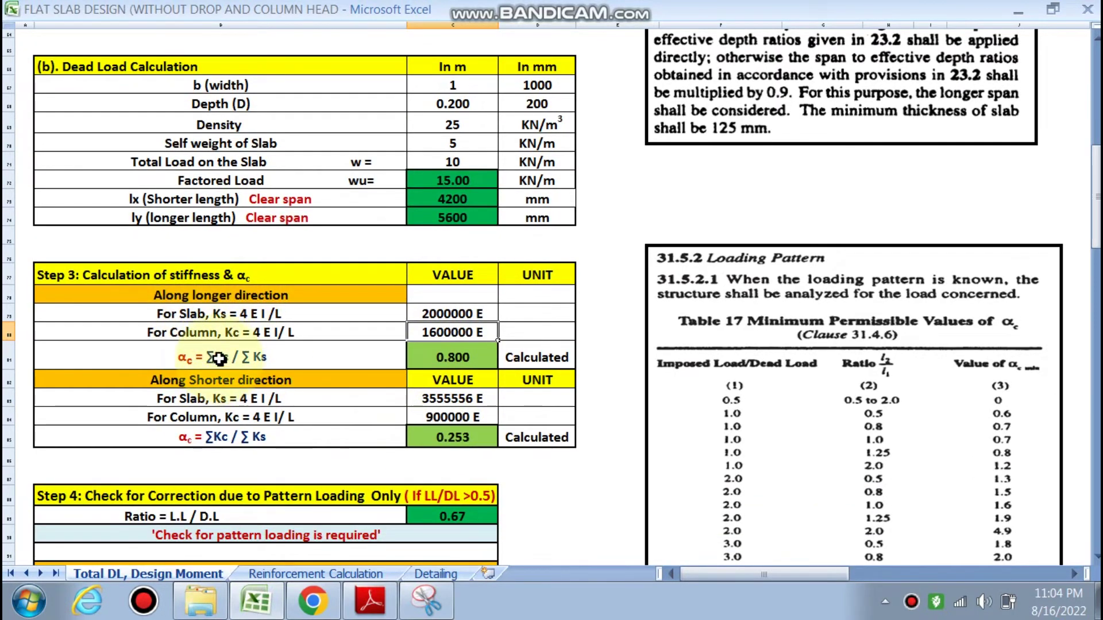
Inspect the longer-direction αc formula, and look over the shorter-direction values and the Step 4 pattern loading check.
double_click(434, 358)
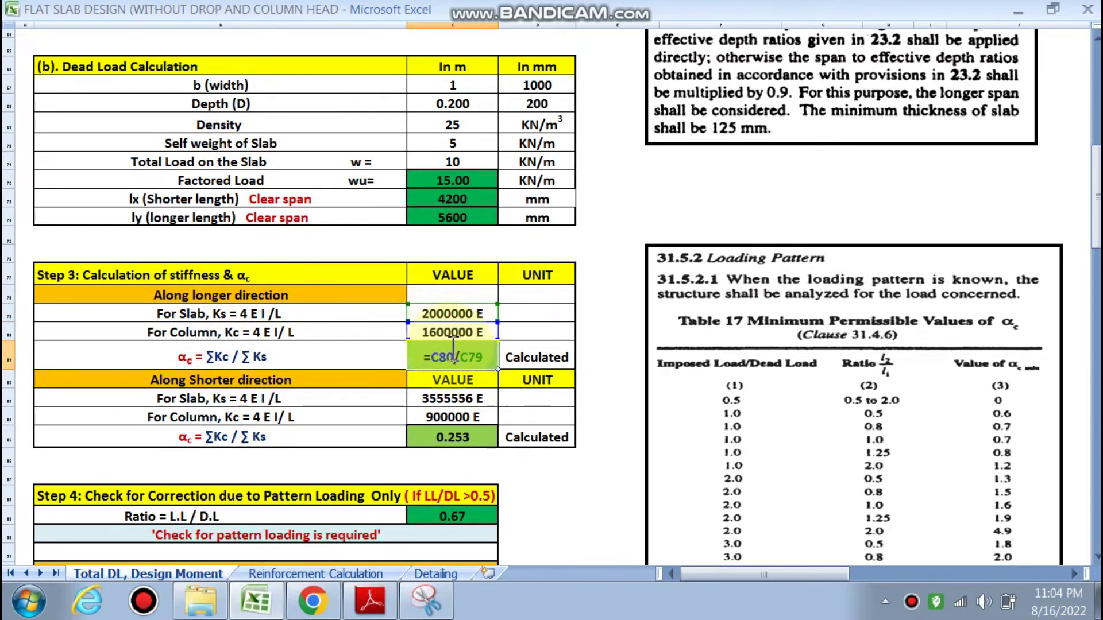
key(Escape)
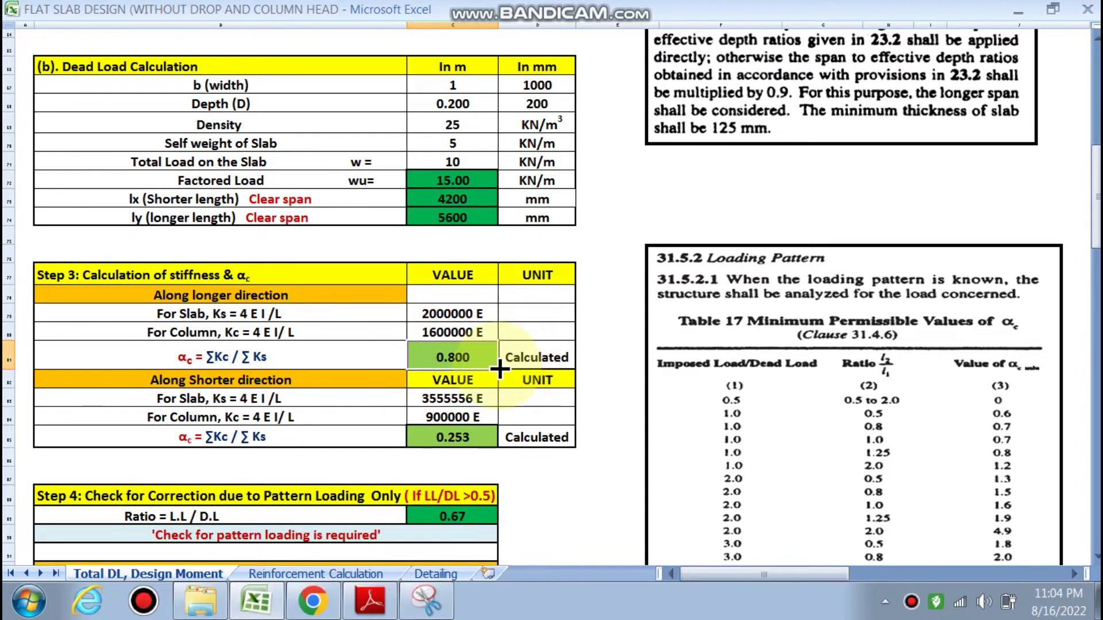
scroll(499, 369, down, 2)
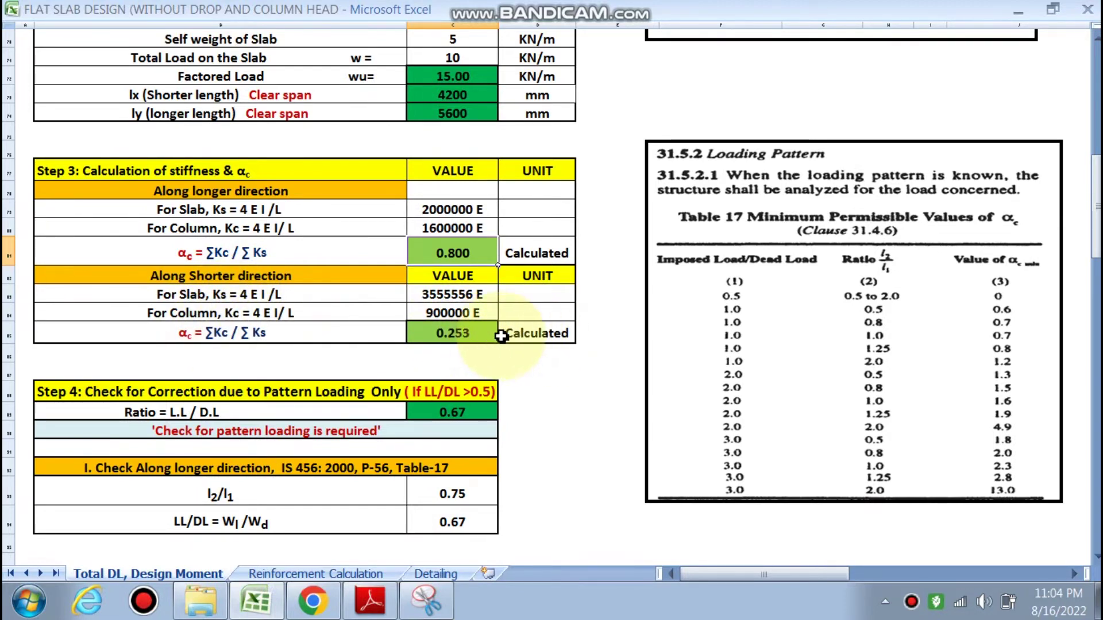
scroll(501, 336, down, 1)
click(591, 374)
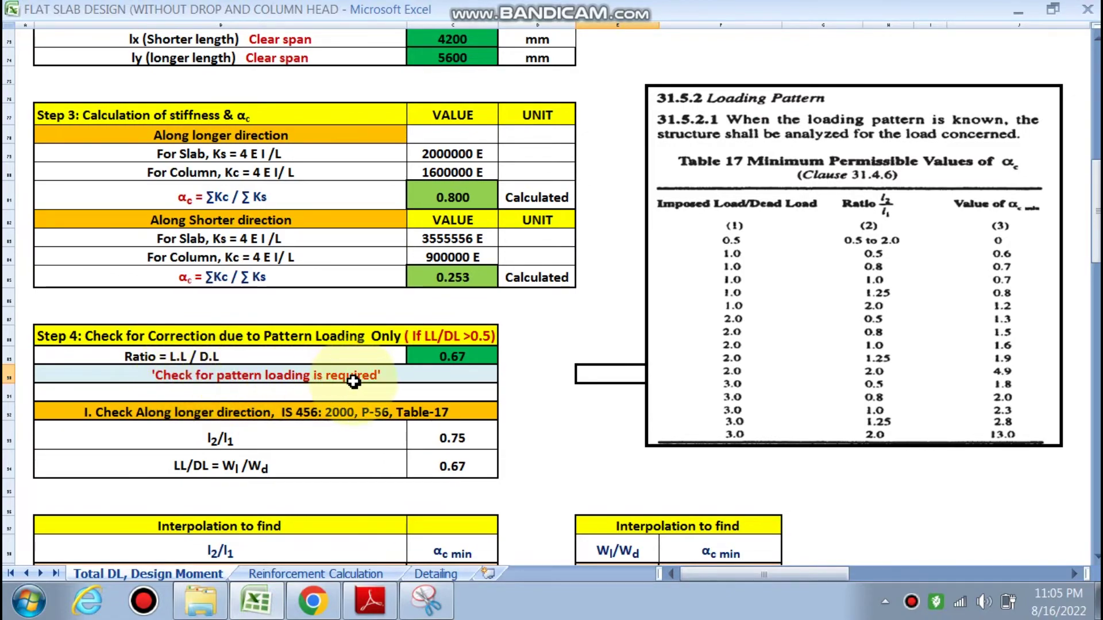
Try a lower live load LL in the input table and check its effect on the Step 4 LL/DL ratio.
scroll(353, 381, up, 16)
click(457, 190)
scroll(407, 290, down, 11)
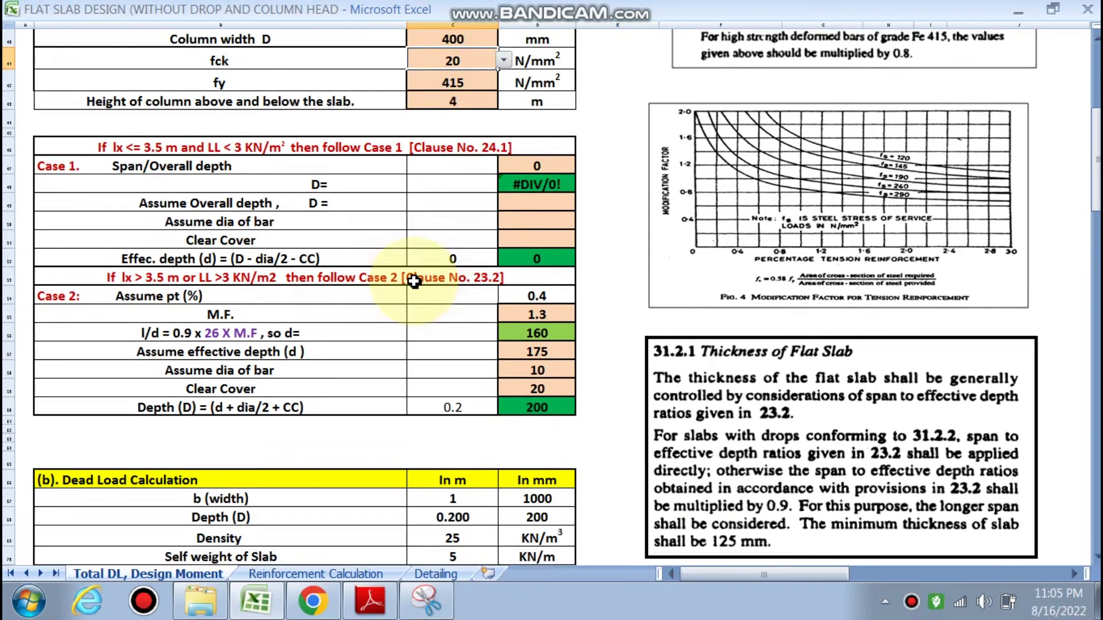
scroll(408, 290, down, 5)
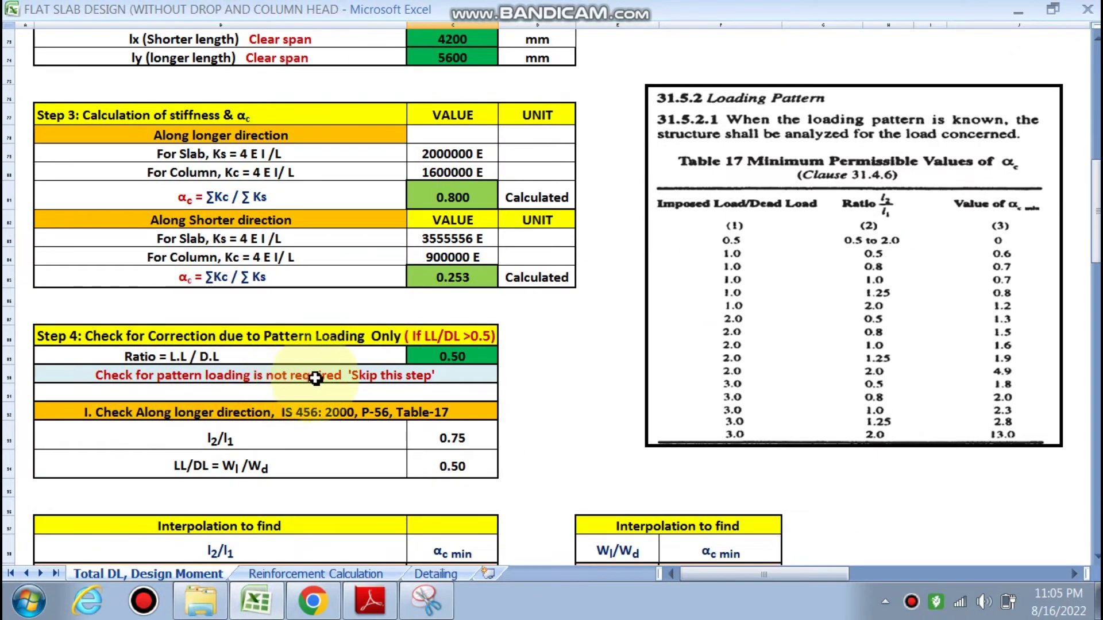
Restore the live load LL to 4 kN/m² and recheck the Step 4 pattern loading condition.
scroll(393, 382, up, 5)
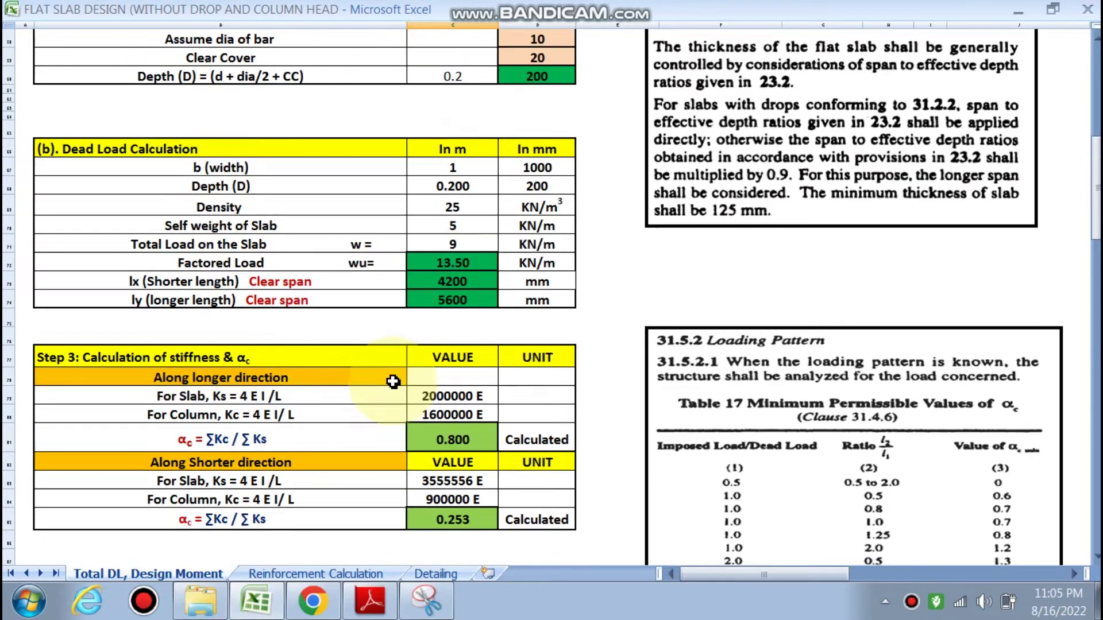
scroll(393, 382, up, 12)
click(452, 231)
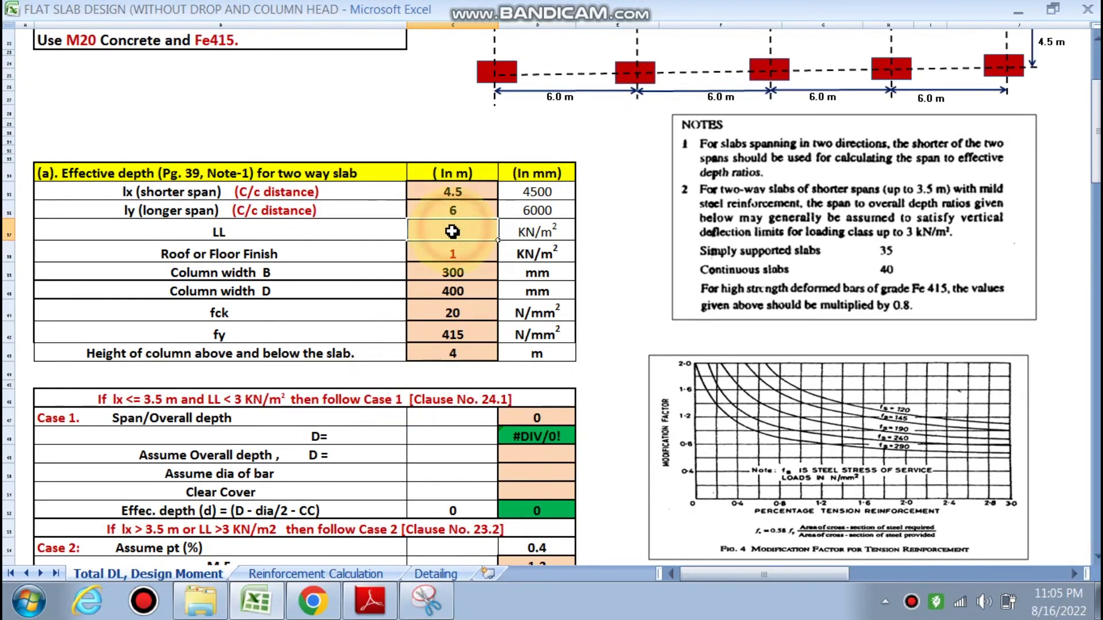
scroll(372, 298, down, 7)
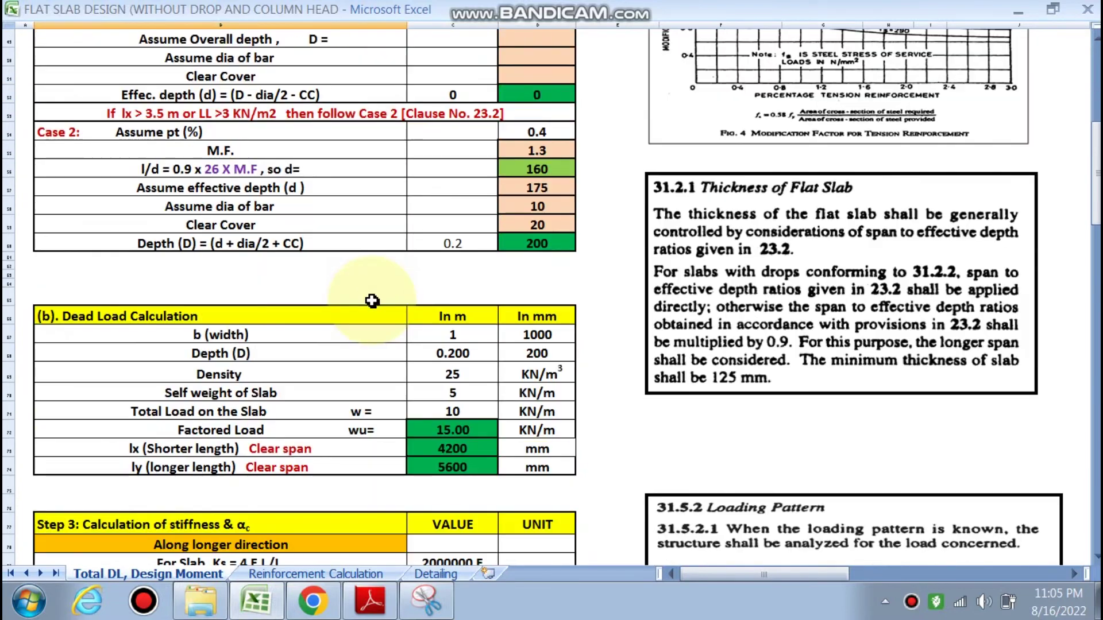
scroll(372, 301, down, 9)
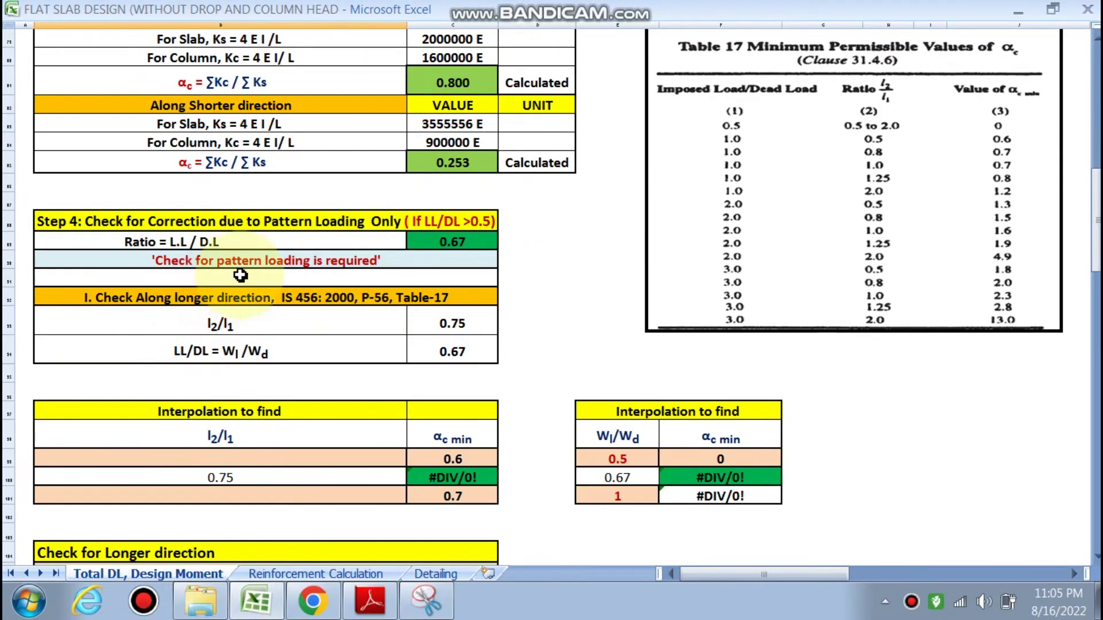
Review the longer-direction pattern loading check and its αc min interpolation tables against Table 17.
scroll(227, 280, down, 2)
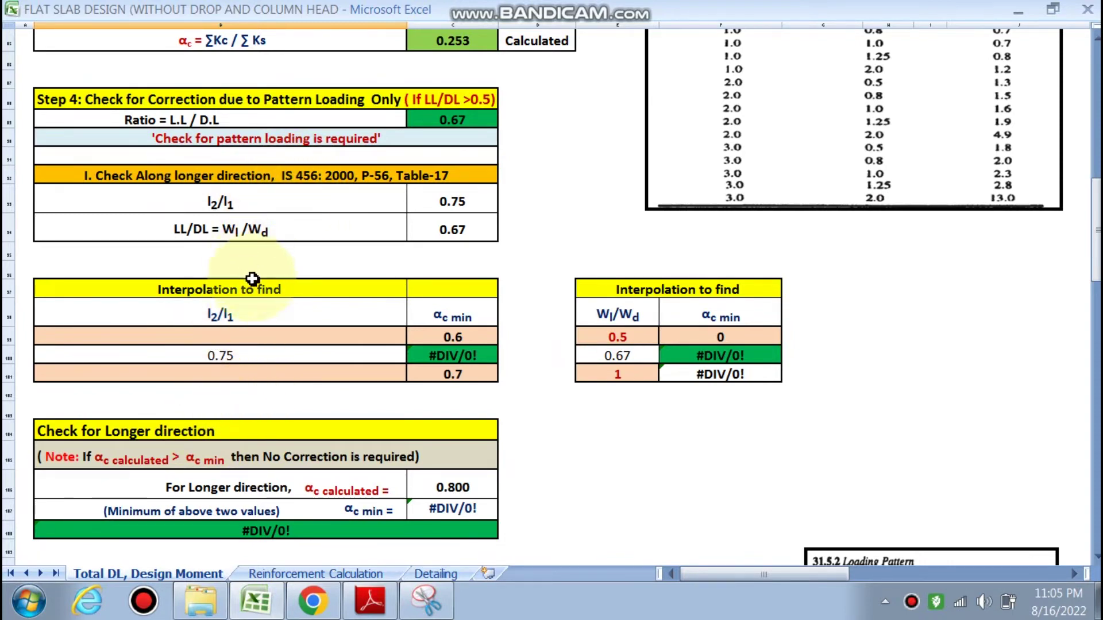
scroll(270, 287, up, 3)
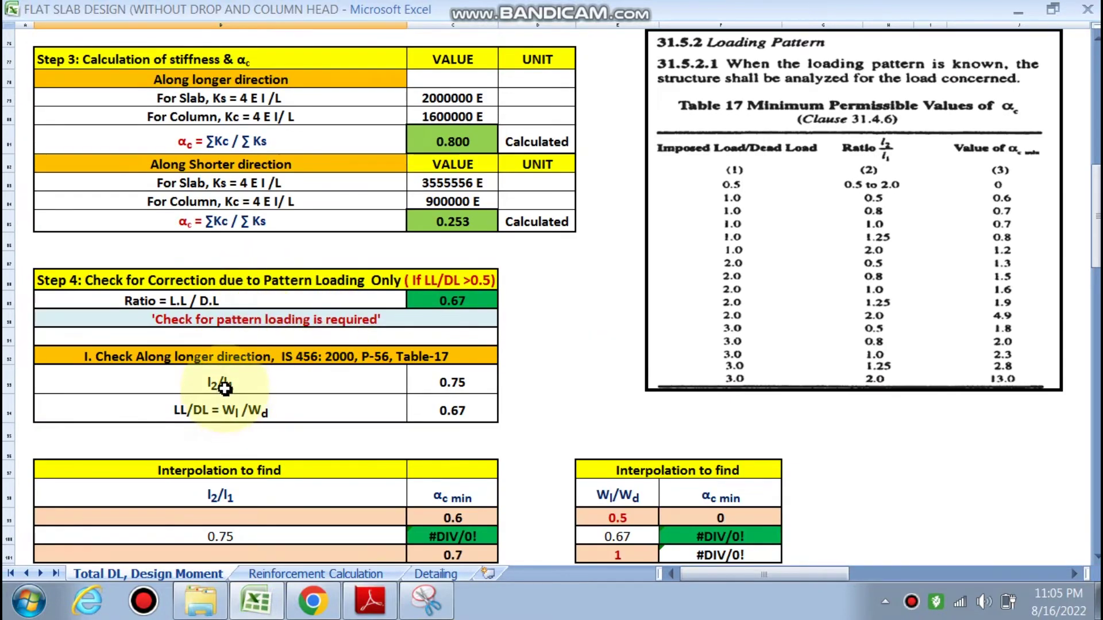
scroll(757, 298, up, 1)
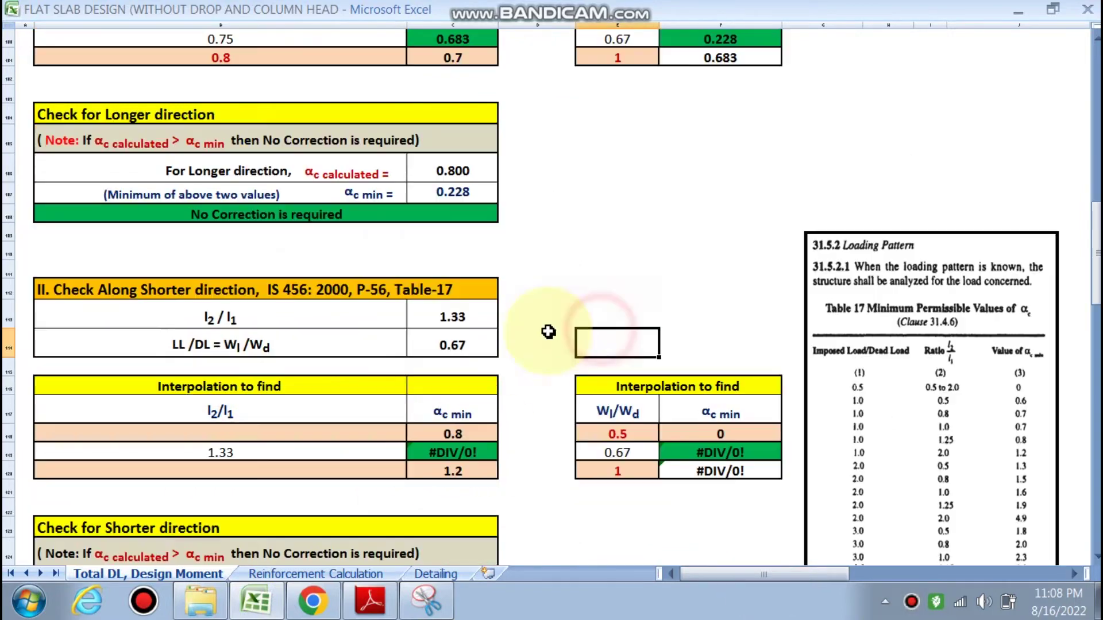
Inspect the l2/l1 ratio formula in the Step 4 longer-direction check.
scroll(436, 264, up, 4)
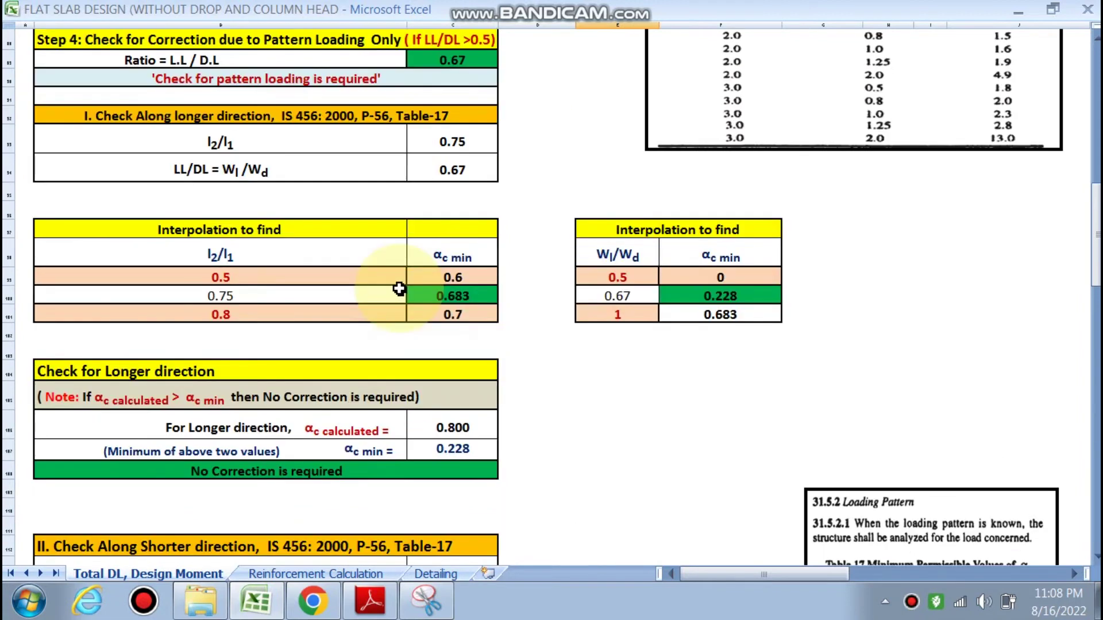
scroll(397, 282, up, 1)
double_click(460, 201)
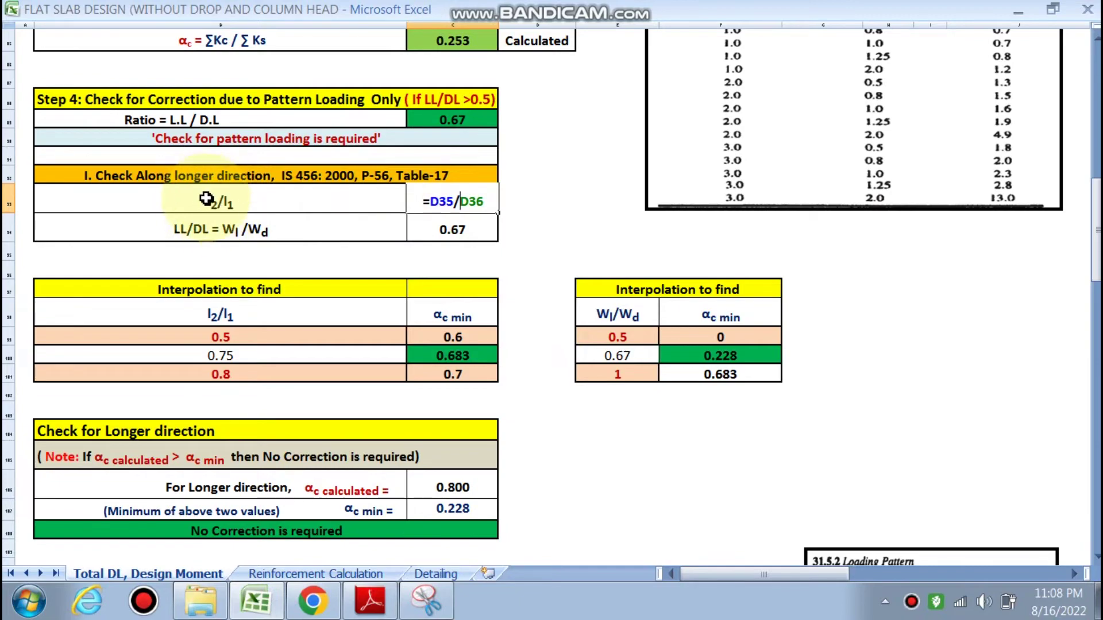
click(535, 311)
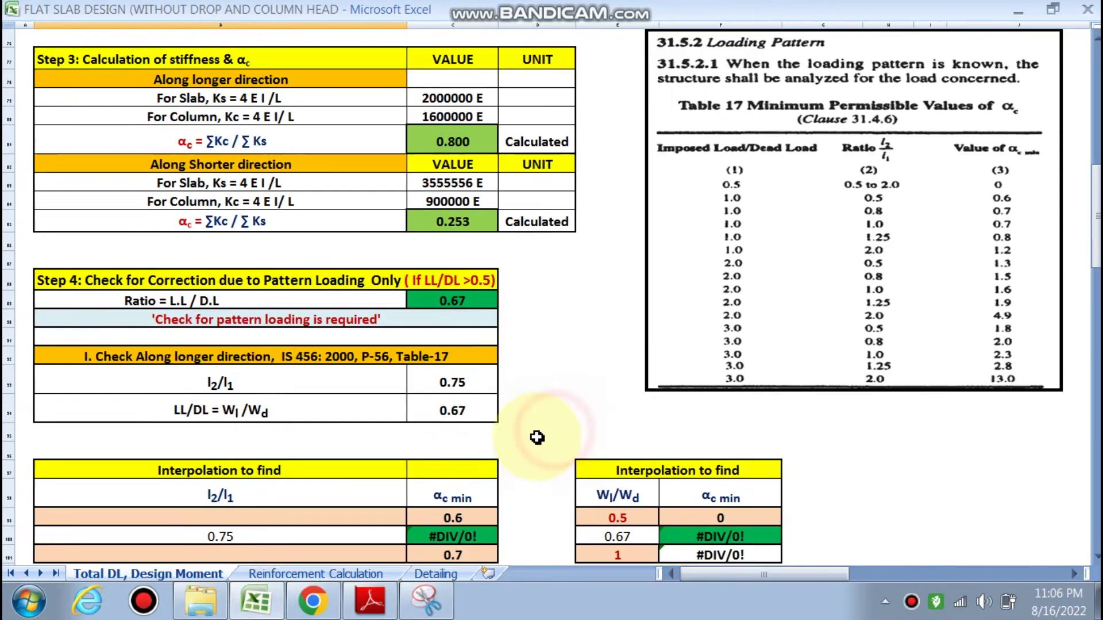
Set the l2/l1 bounds of the longer-direction αc min interpolation table to 0.5 and 0.8.
scroll(537, 365, up, 5)
scroll(529, 365, down, 1)
scroll(310, 358, up, 1)
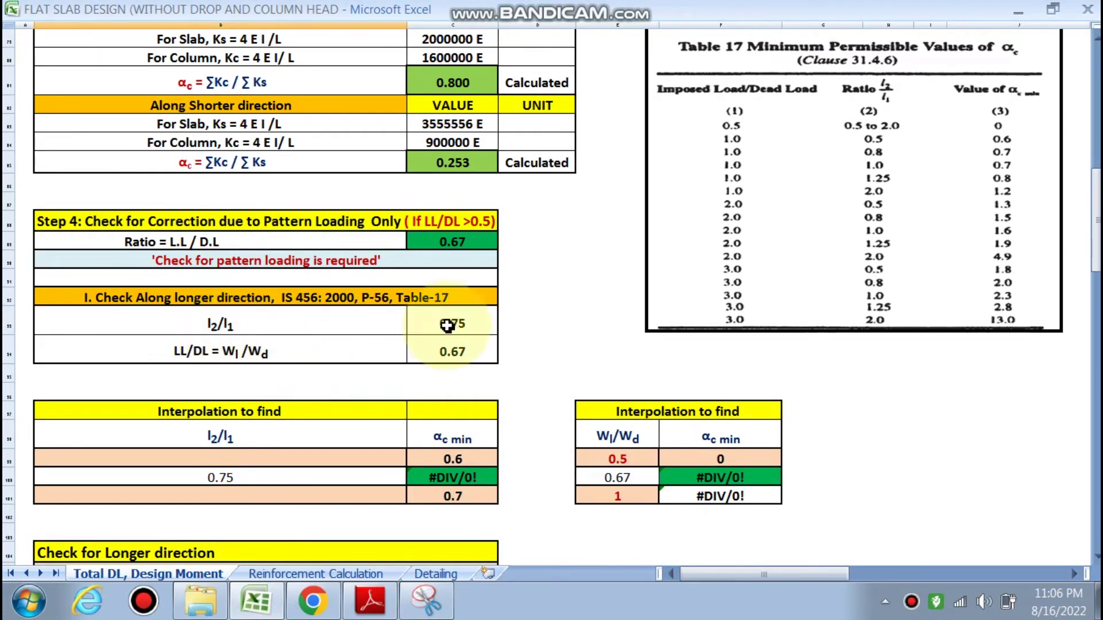
click(327, 462)
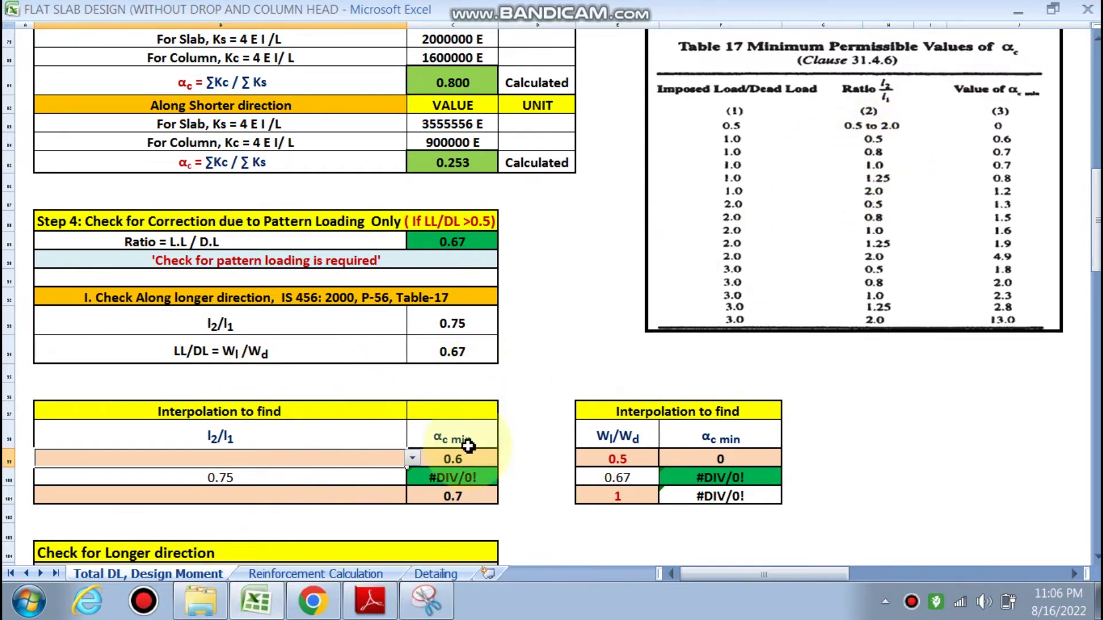
click(412, 457)
click(40, 474)
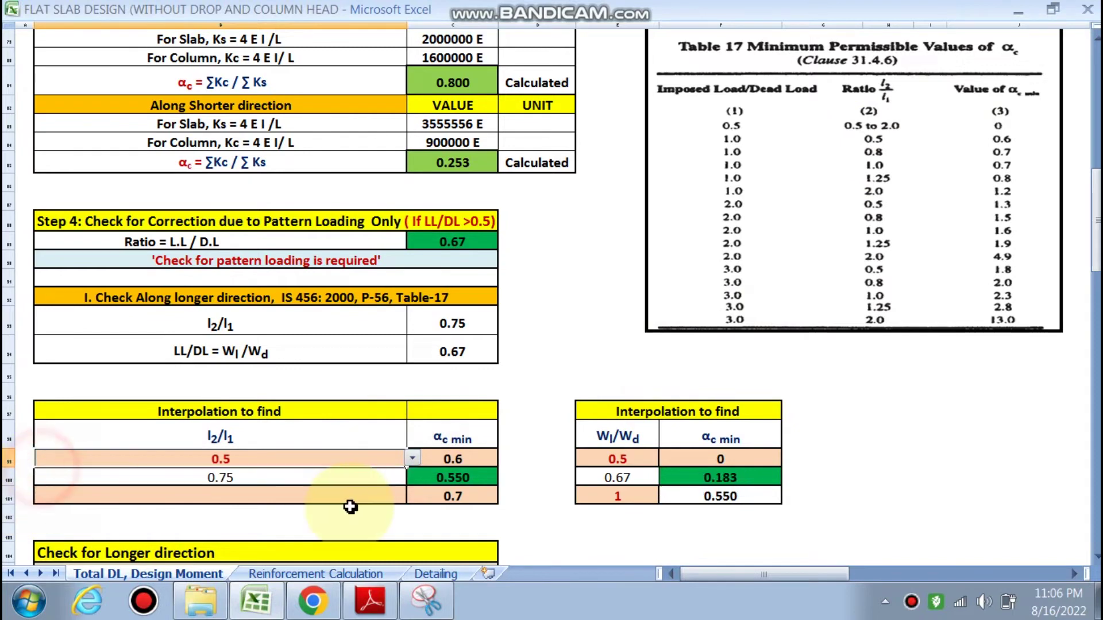
click(385, 495)
click(412, 496)
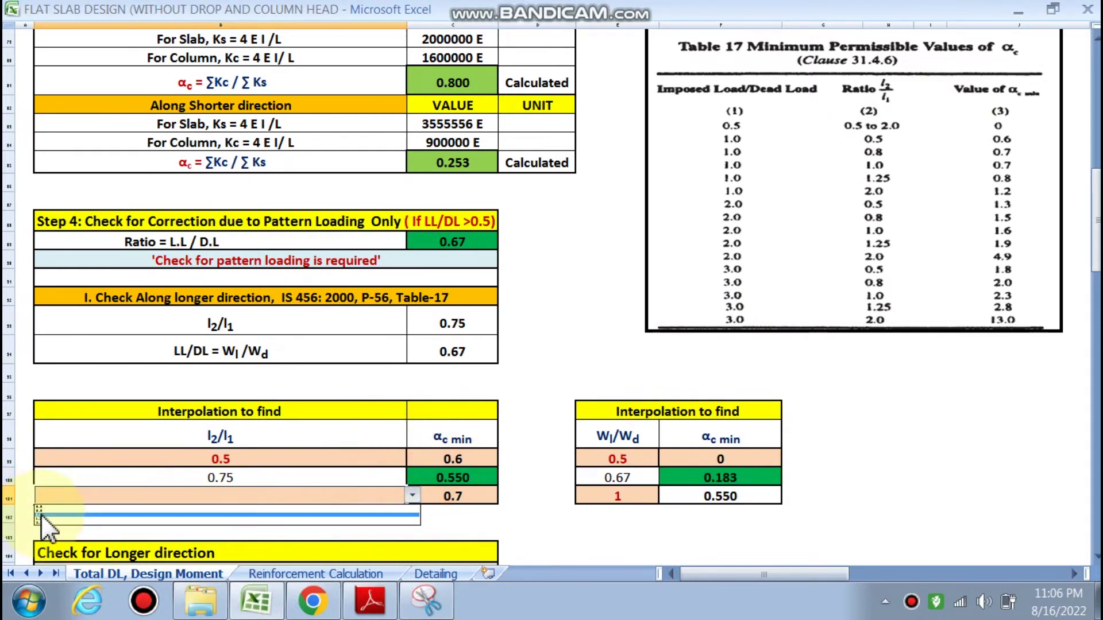
click(43, 515)
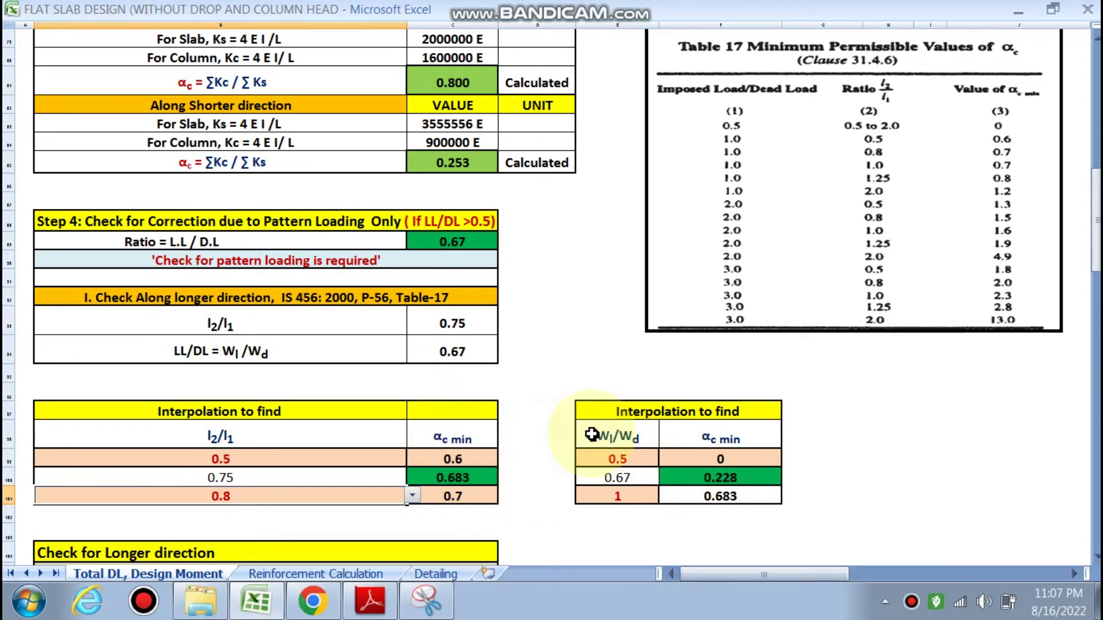
Compare the longer-direction calculated αc with αc min, and look over the shorter-direction ratios.
scroll(447, 397, down, 2)
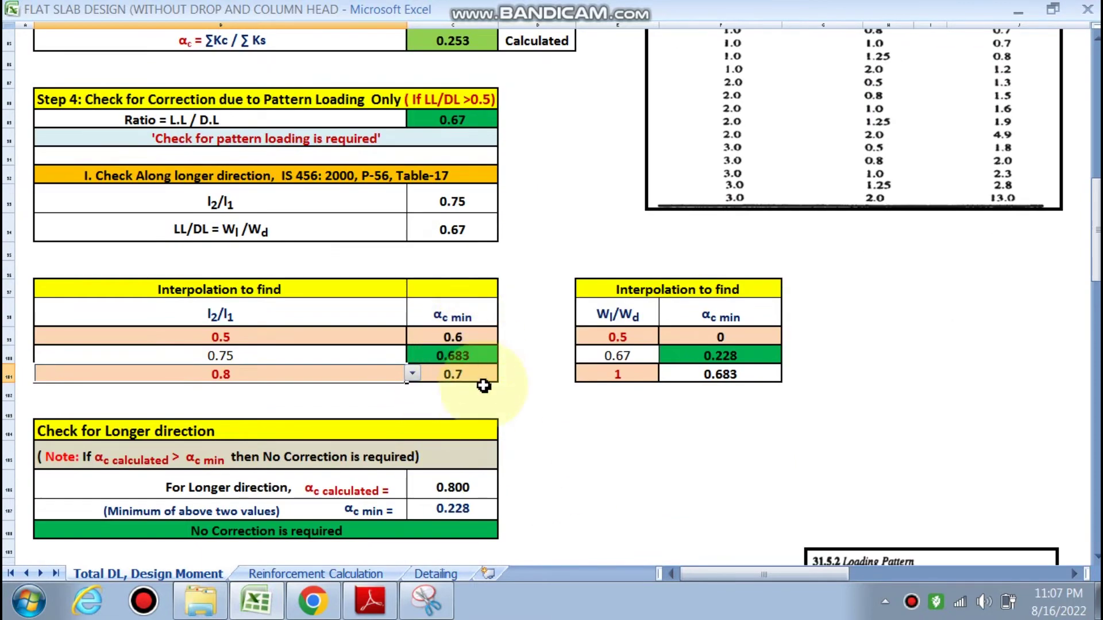
scroll(481, 339, up, 3)
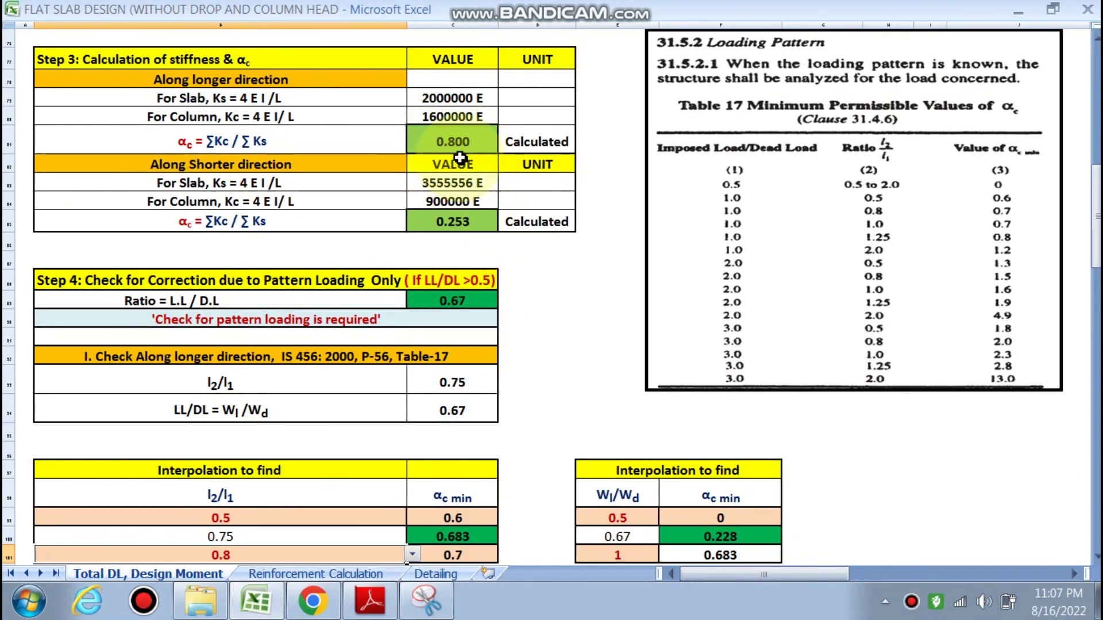
scroll(460, 153, down, 5)
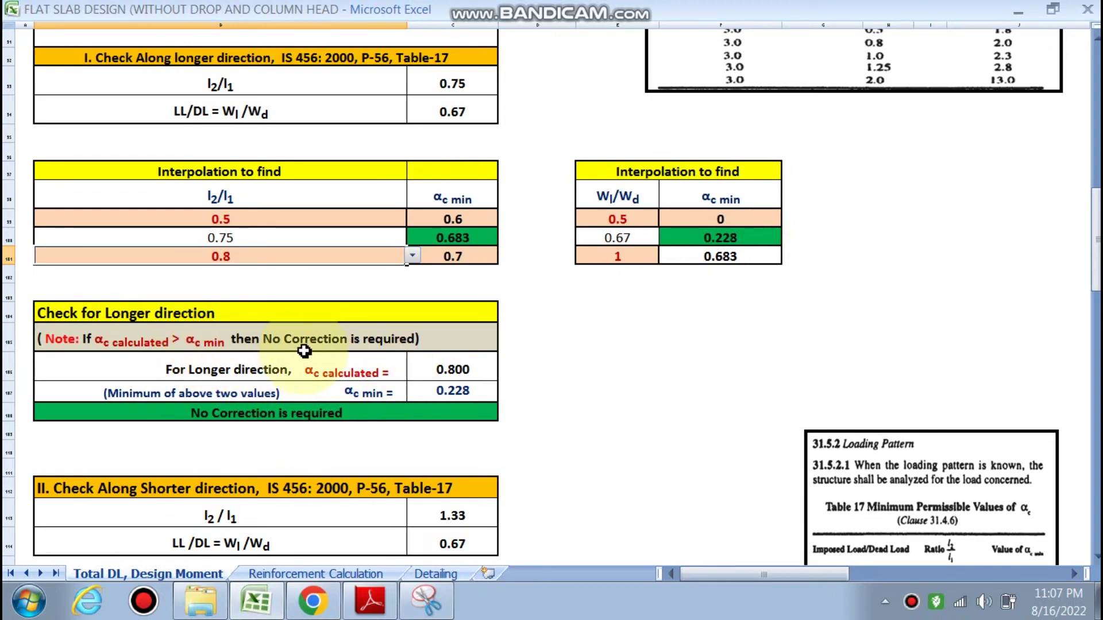
scroll(268, 384, down, 3)
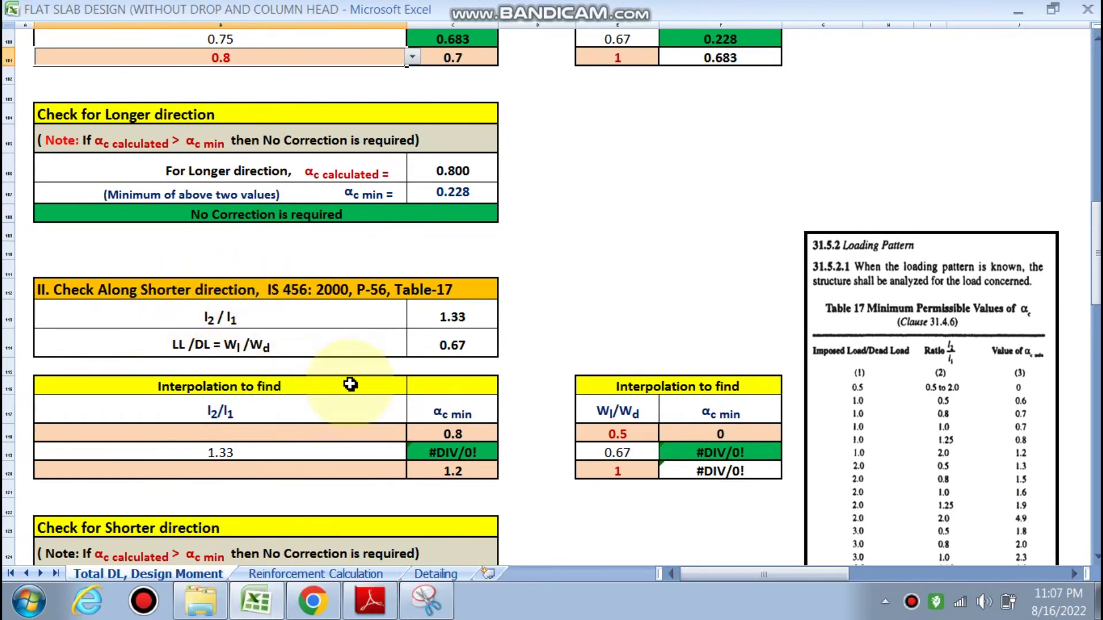
scroll(277, 349, down, 1)
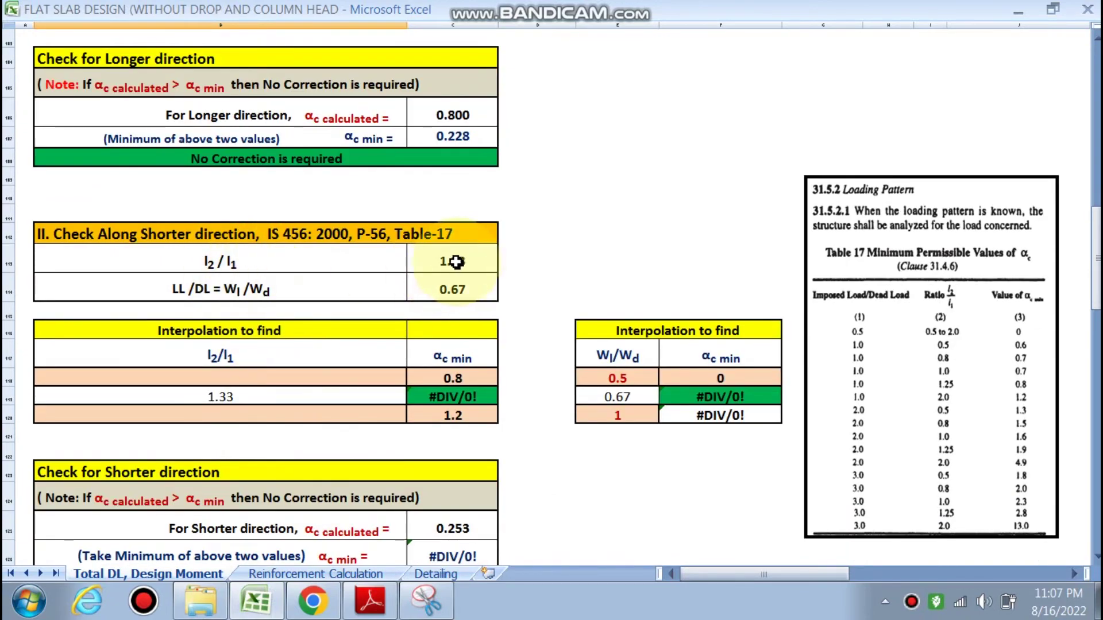
scroll(456, 263, up, 1)
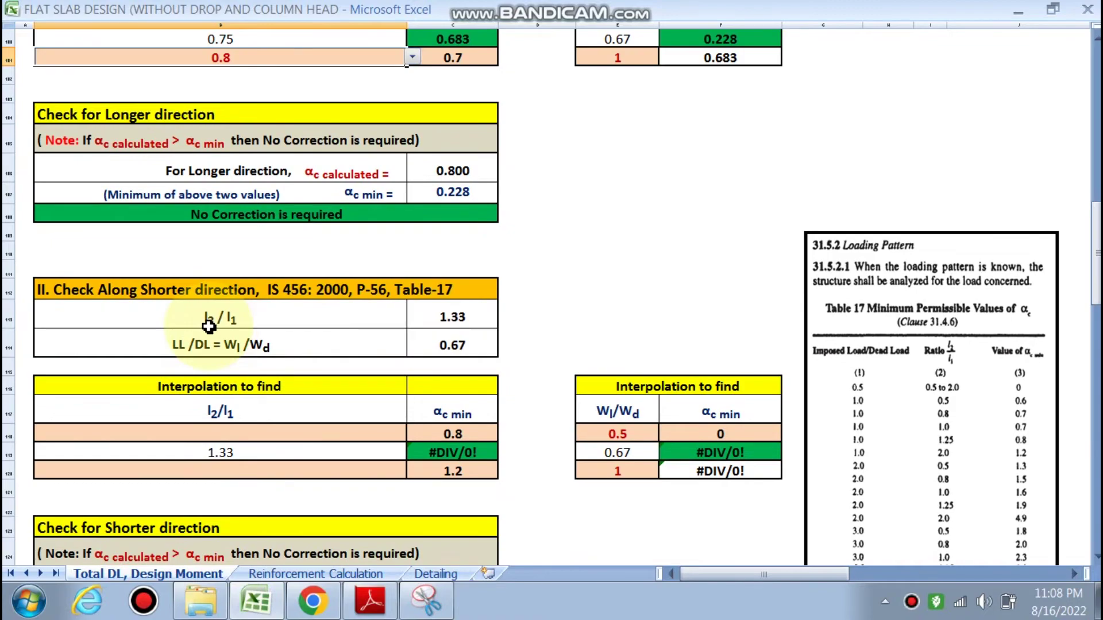
Inspect the shorter-direction l2/l1 formula and trace its references to the lx and ly spans in the input table.
double_click(485, 315)
scroll(482, 310, up, 12)
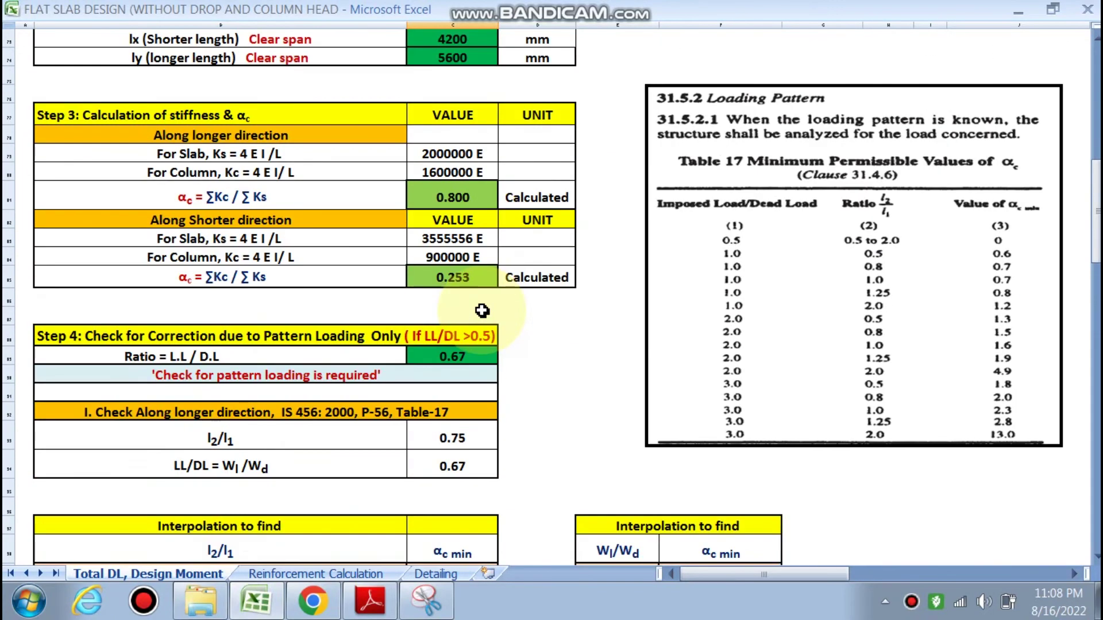
scroll(482, 311, up, 13)
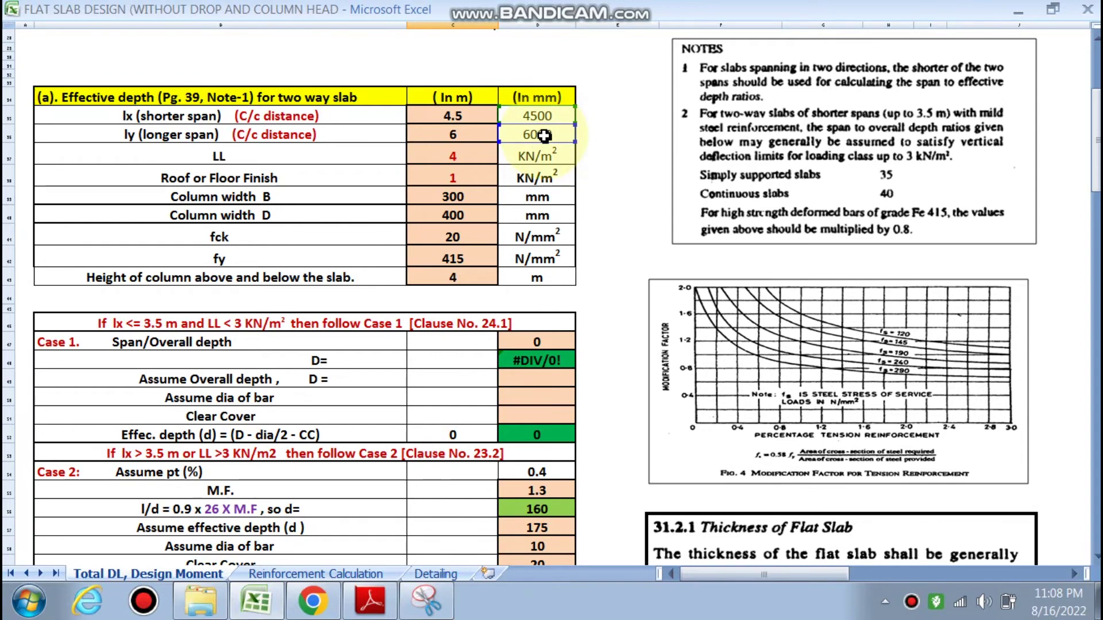
scroll(544, 136, down, 20)
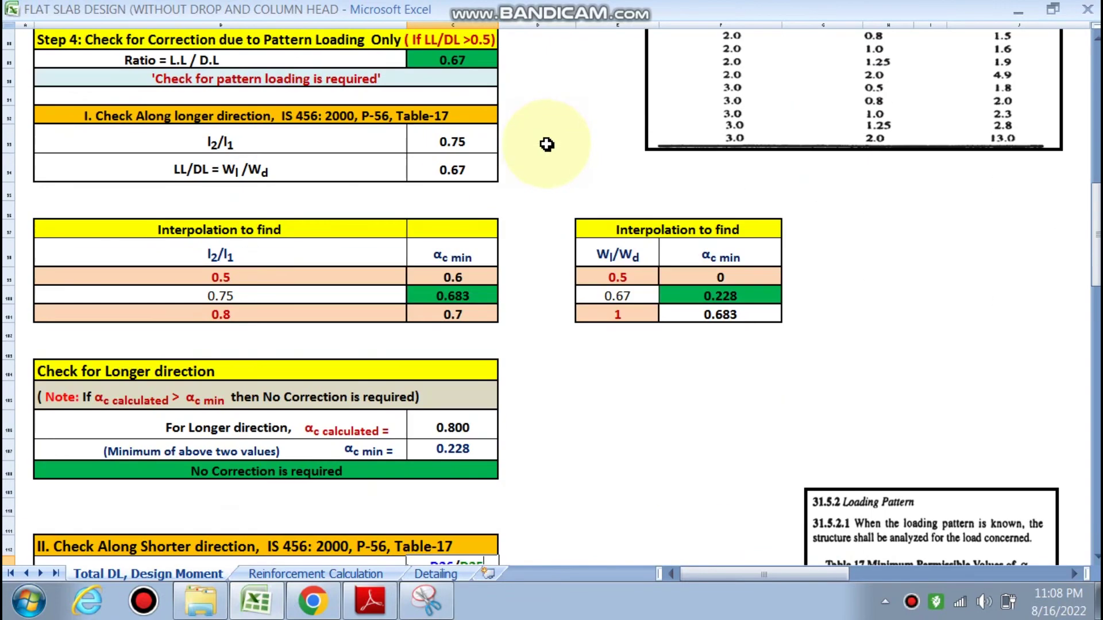
scroll(219, 416, down, 2)
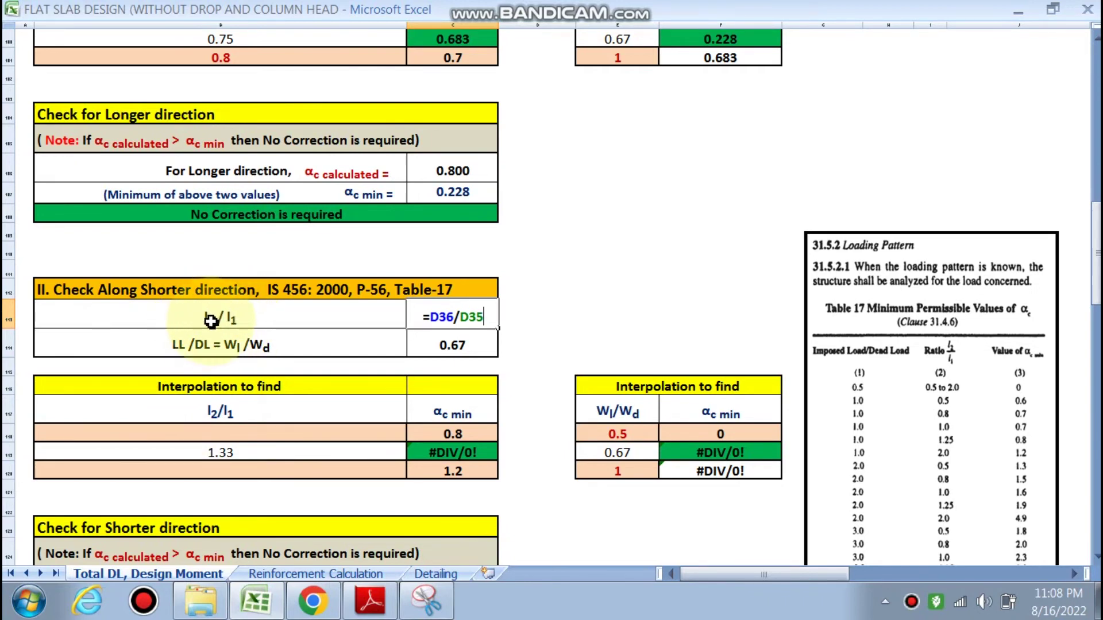
click(580, 333)
scroll(549, 308, up, 1)
scroll(458, 284, down, 1)
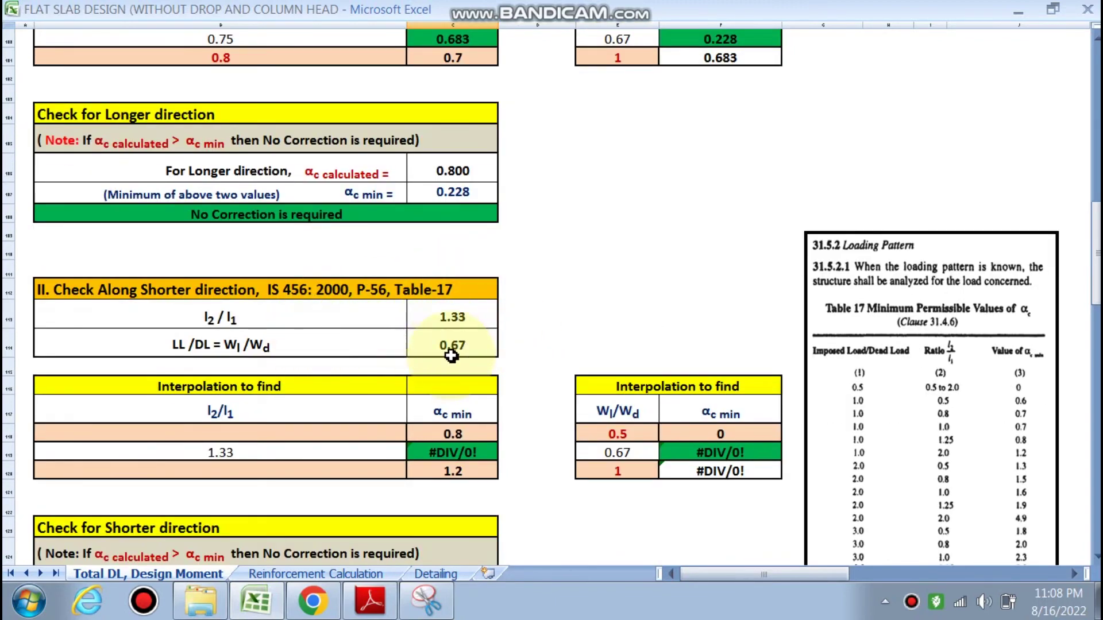
Set the l2/l1 bounds of the shorter-direction αc min interpolation table to 1.25 and 2.
scroll(374, 376, down, 1)
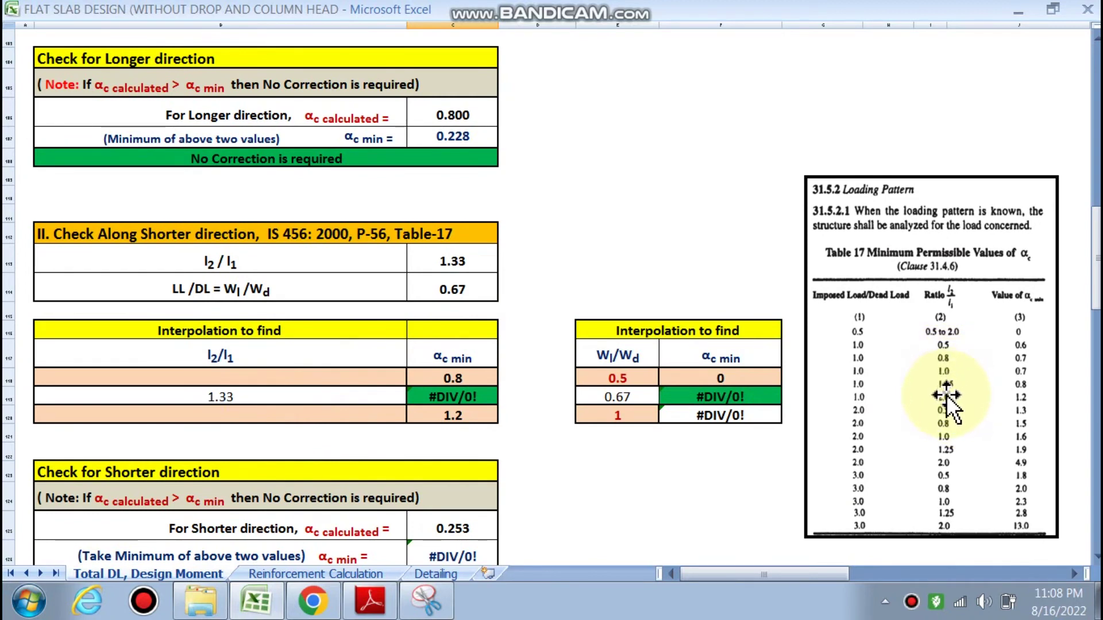
click(365, 376)
click(412, 377)
click(68, 401)
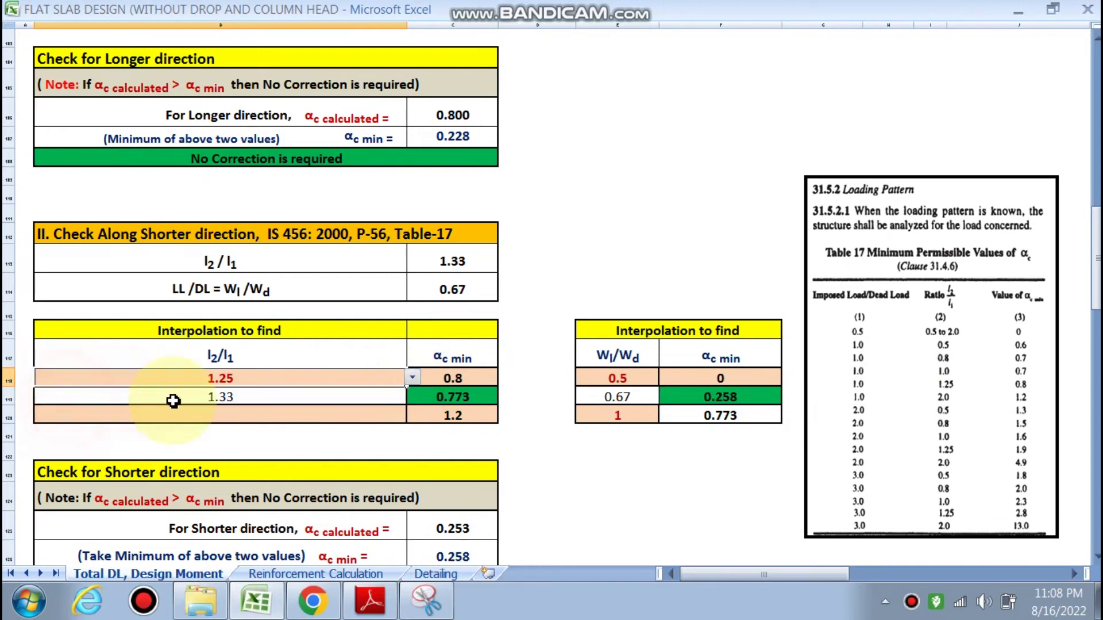
click(387, 419)
click(412, 416)
click(144, 428)
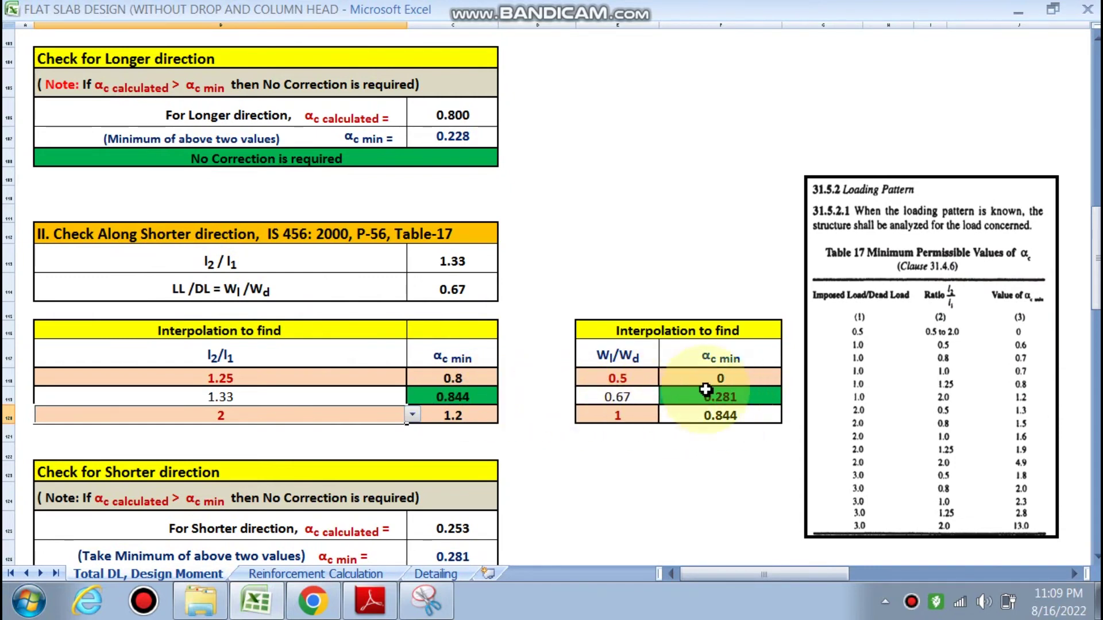
Compare the shorter-direction αc min with the Step 3 αc value, and examine the βs correction under Clause 31.4.6.
scroll(604, 411, down, 3)
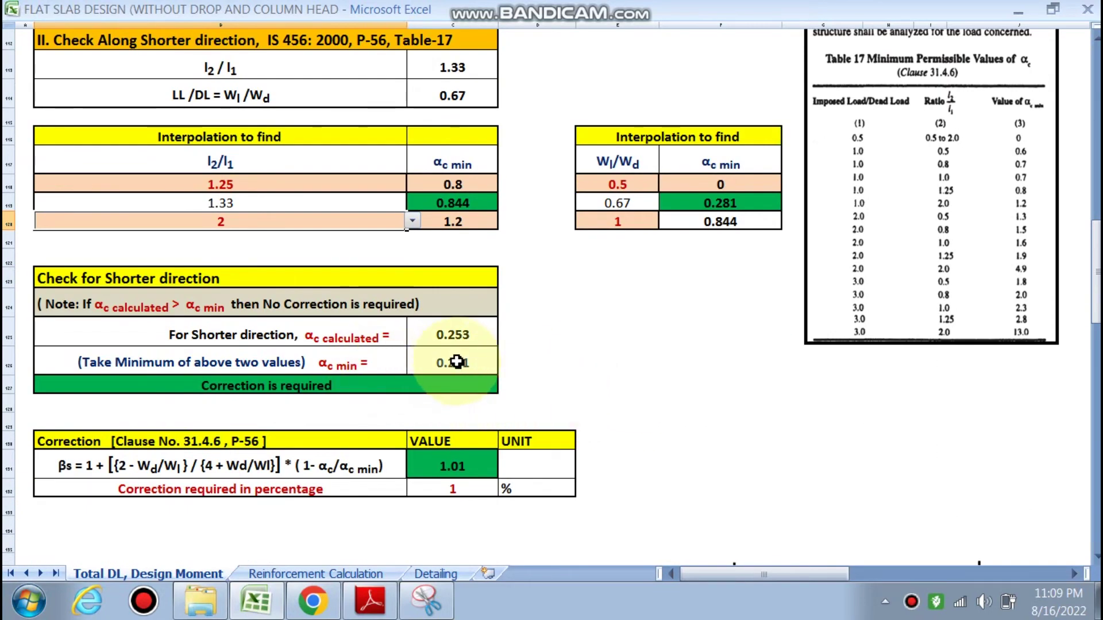
scroll(523, 327, up, 3)
scroll(523, 327, up, 9)
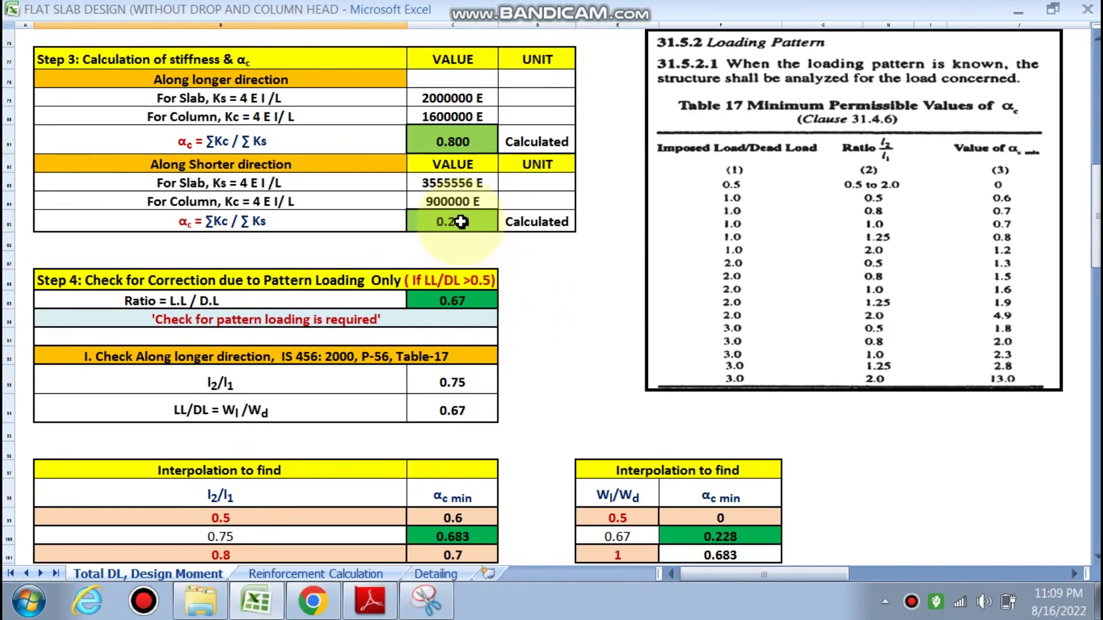
scroll(458, 206, down, 11)
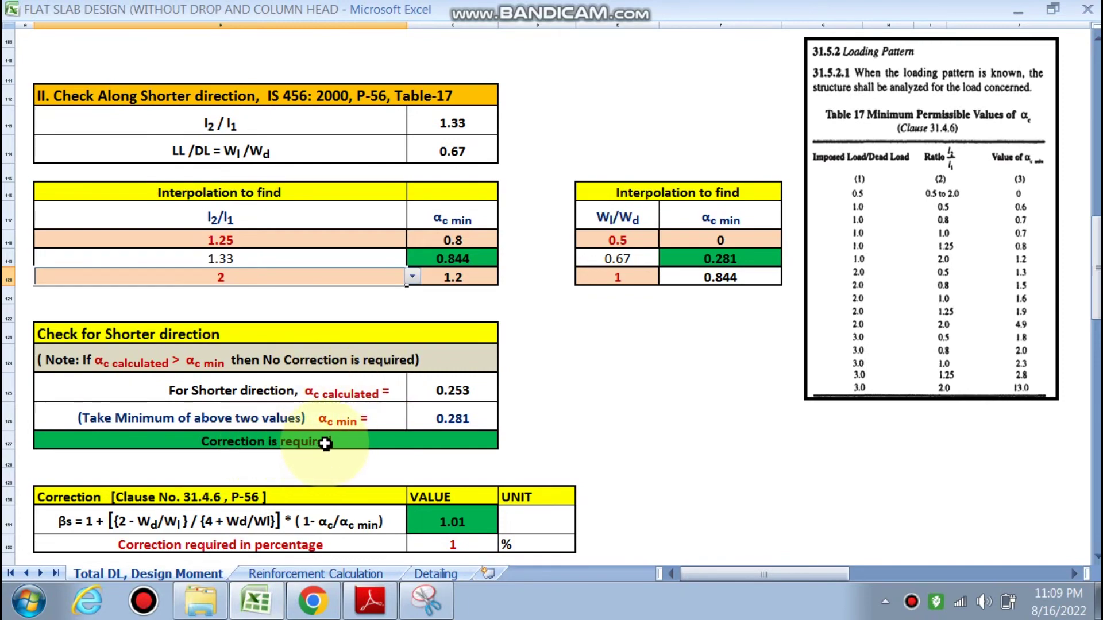
scroll(325, 442, down, 2)
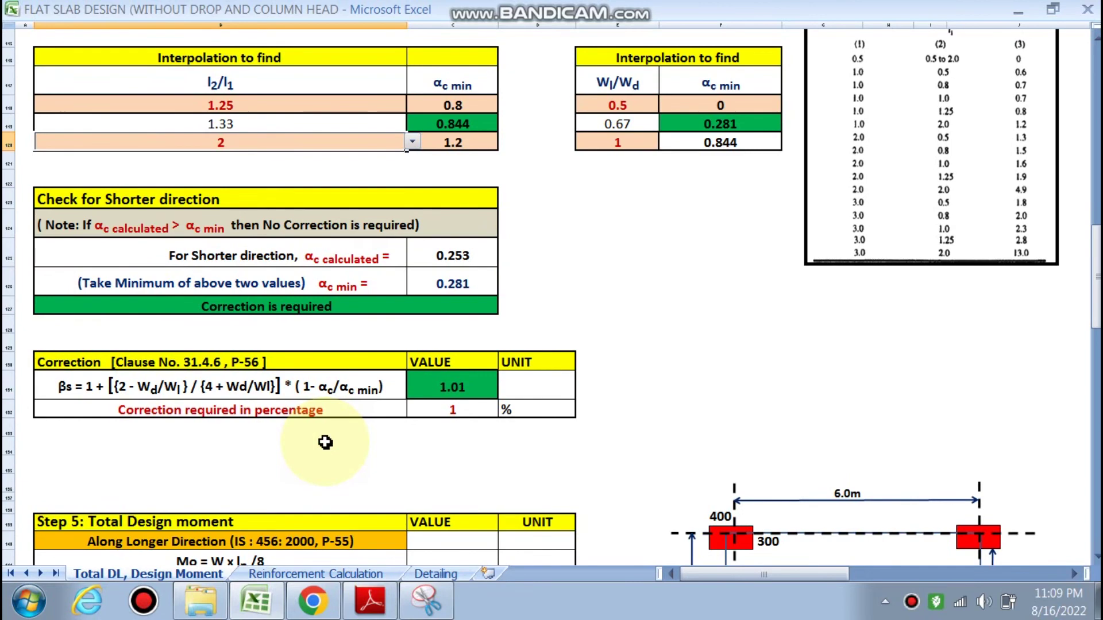
scroll(325, 442, up, 1)
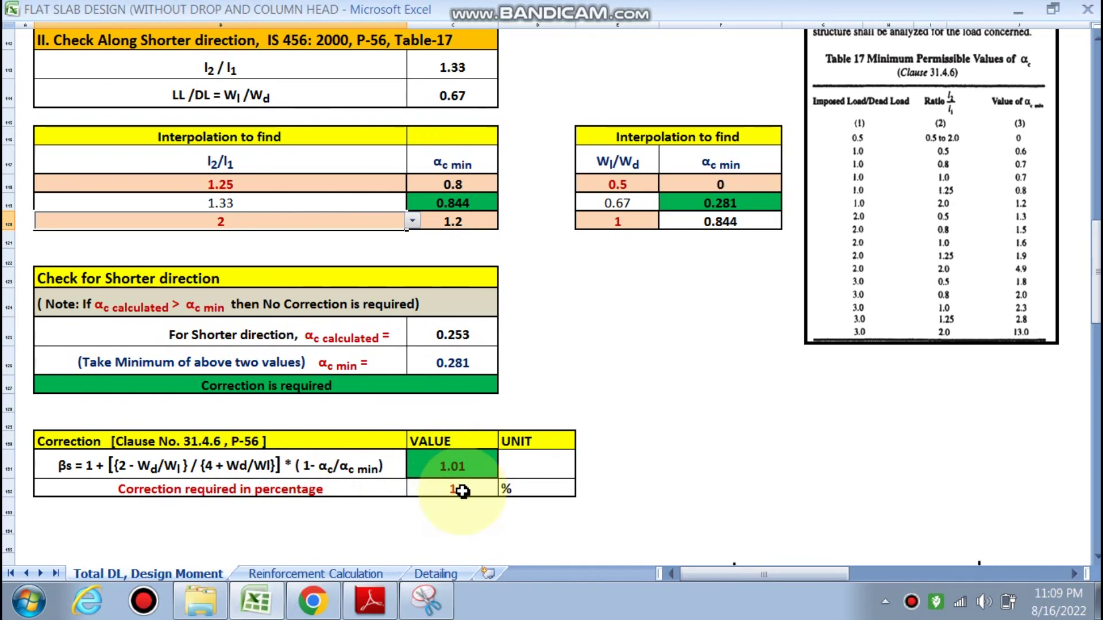
scroll(462, 492, down, 1)
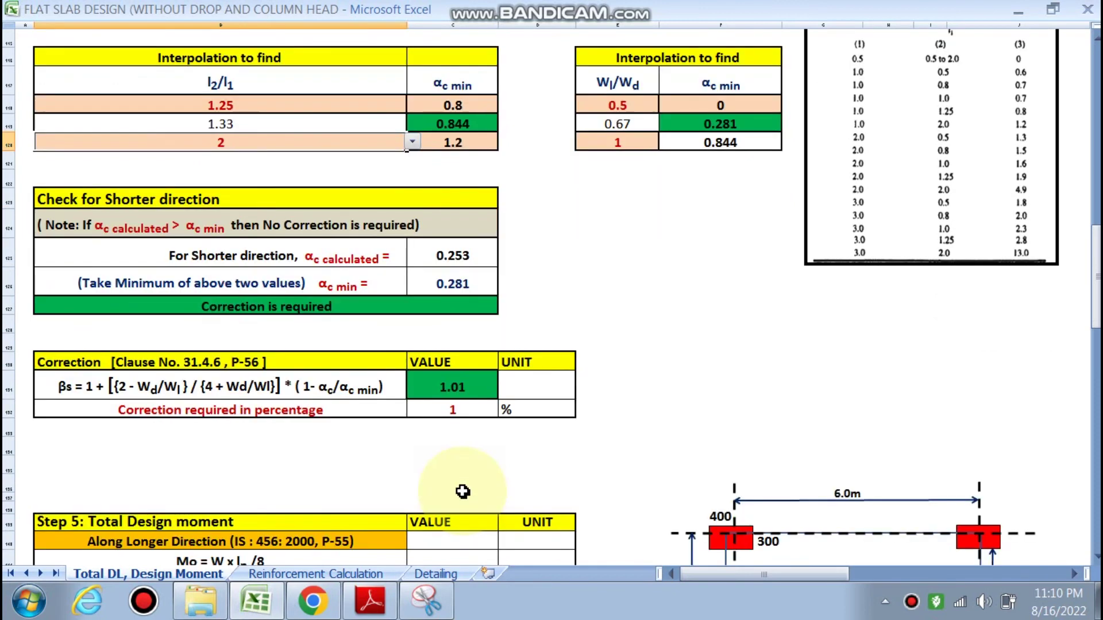
Recheck the Step 4 LL/DL condition and go over the pattern loading checks in both directions.
scroll(462, 492, up, 1)
scroll(462, 492, up, 4)
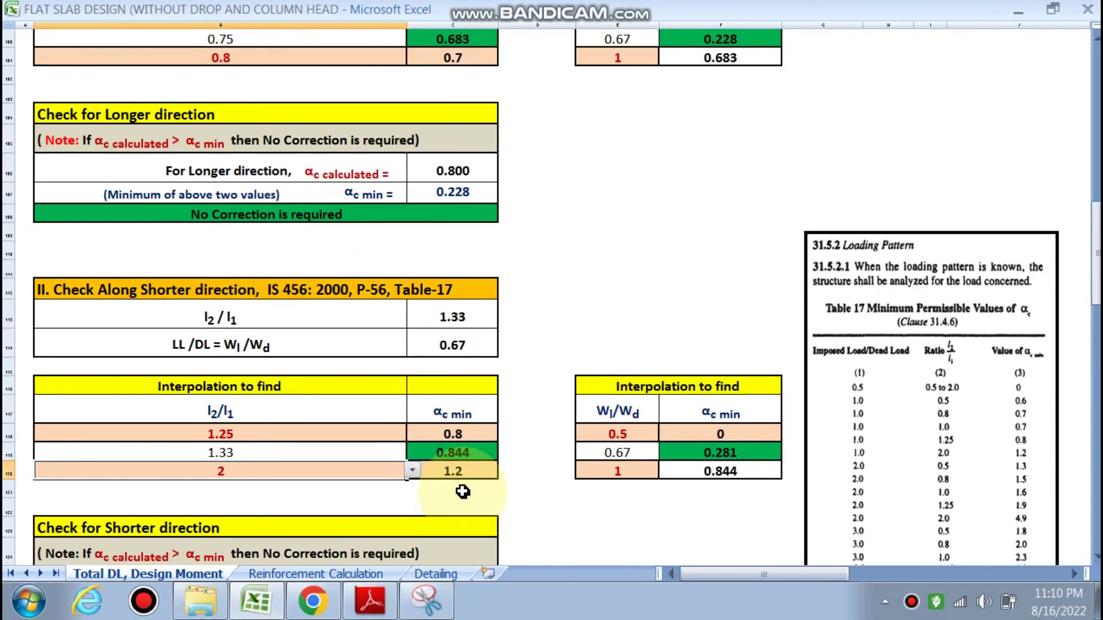
scroll(462, 491, up, 2)
scroll(462, 492, down, 2)
scroll(462, 491, up, 5)
scroll(462, 492, up, 2)
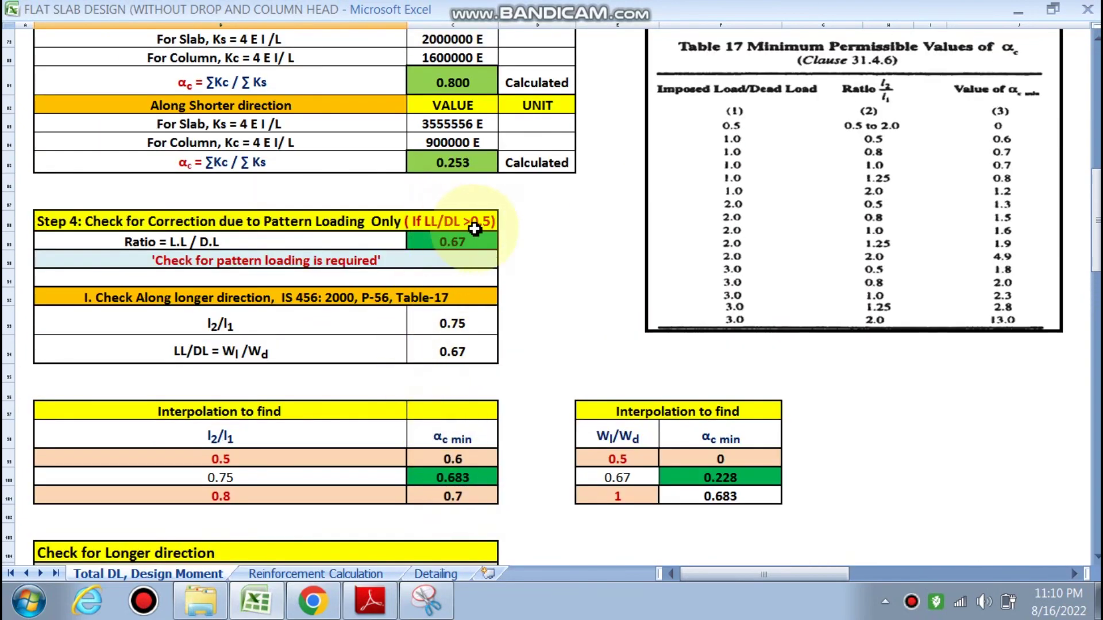
scroll(434, 324, down, 7)
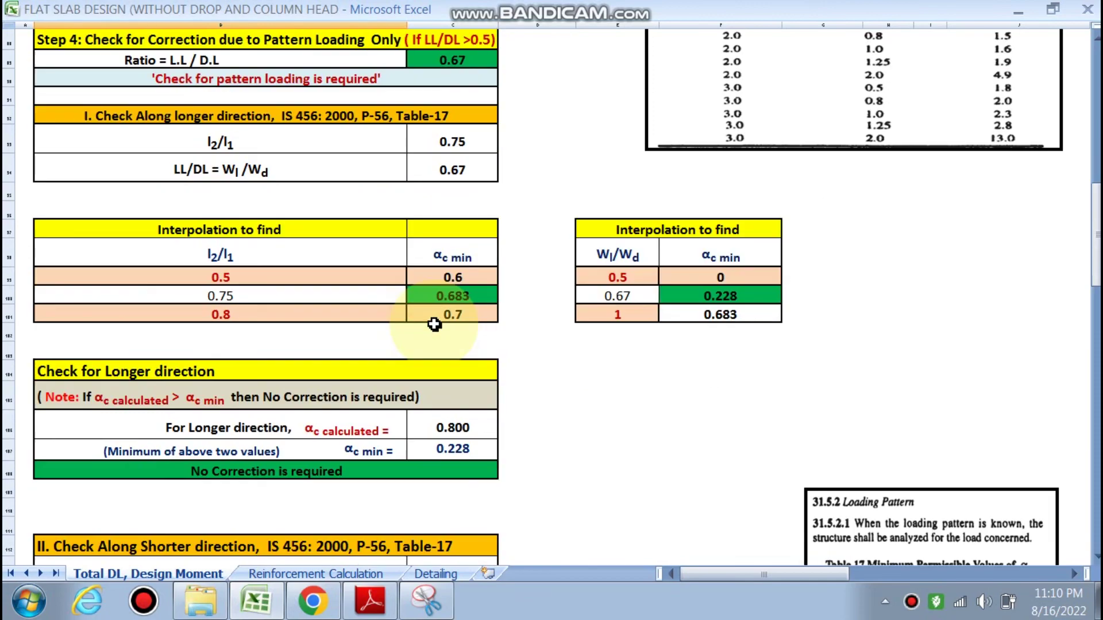
scroll(434, 325, down, 6)
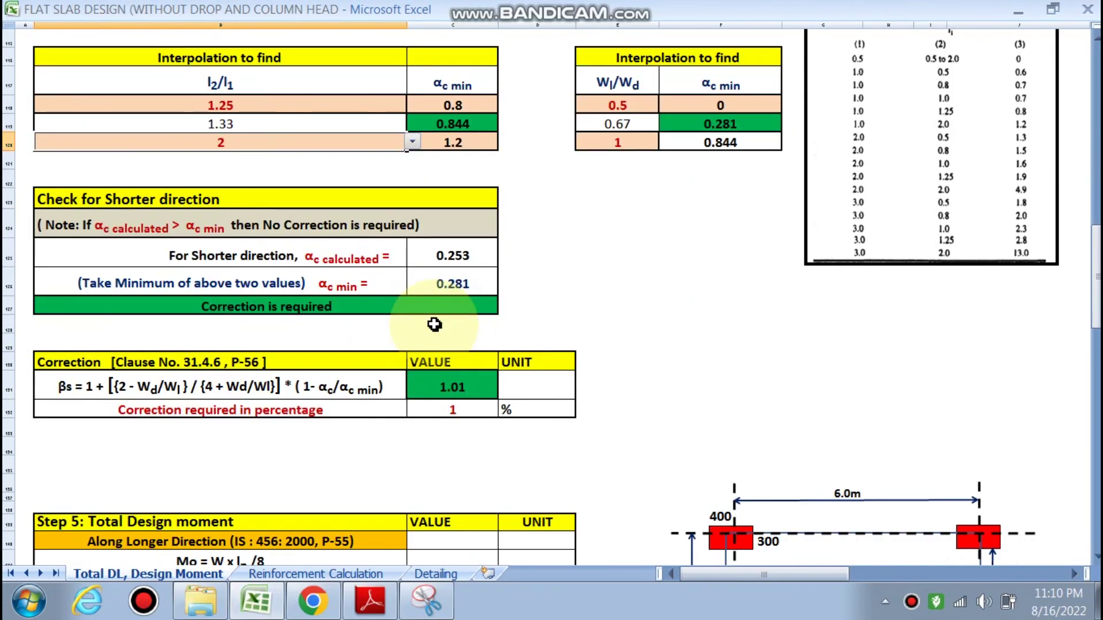
Review the Step 5 total design moments in both directions and the Step 6 column and middle strip widths.
scroll(434, 325, down, 3)
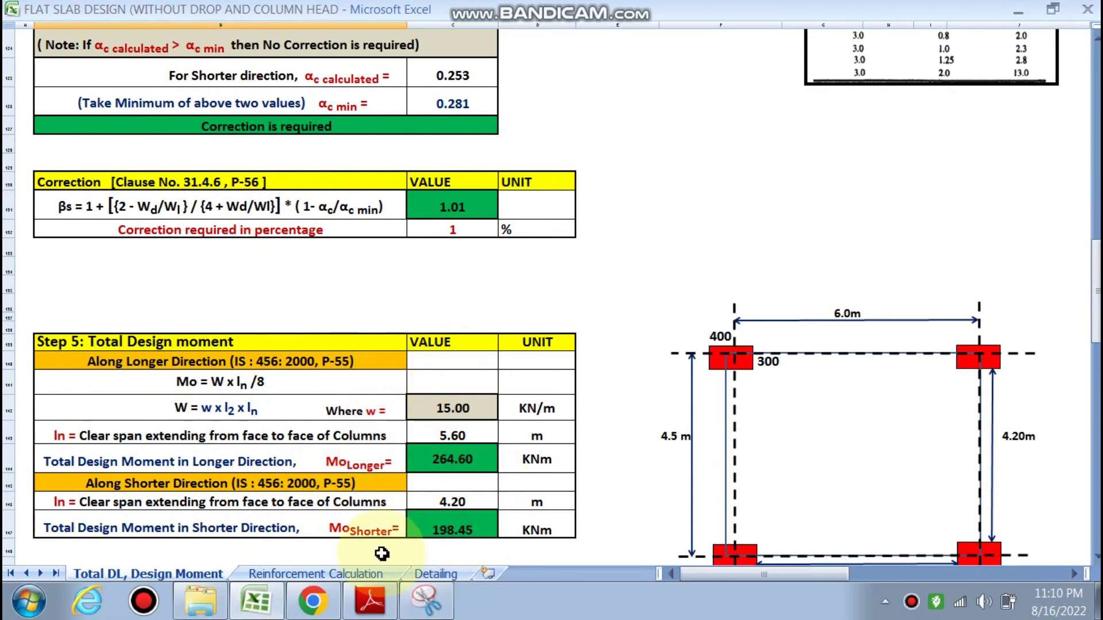
scroll(328, 428, down, 1)
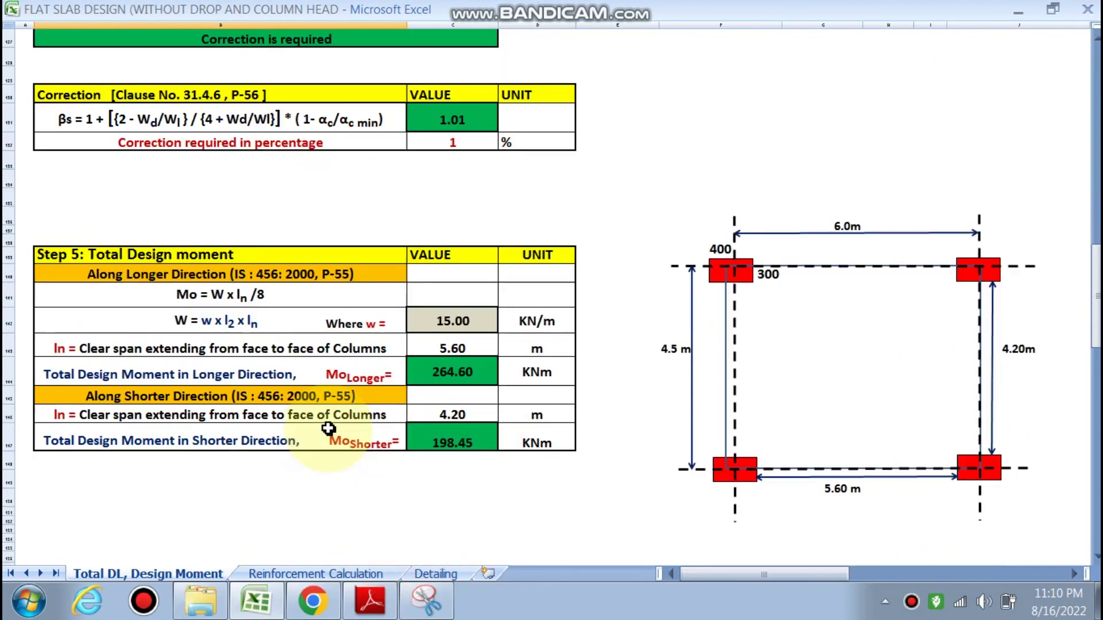
scroll(328, 428, down, 7)
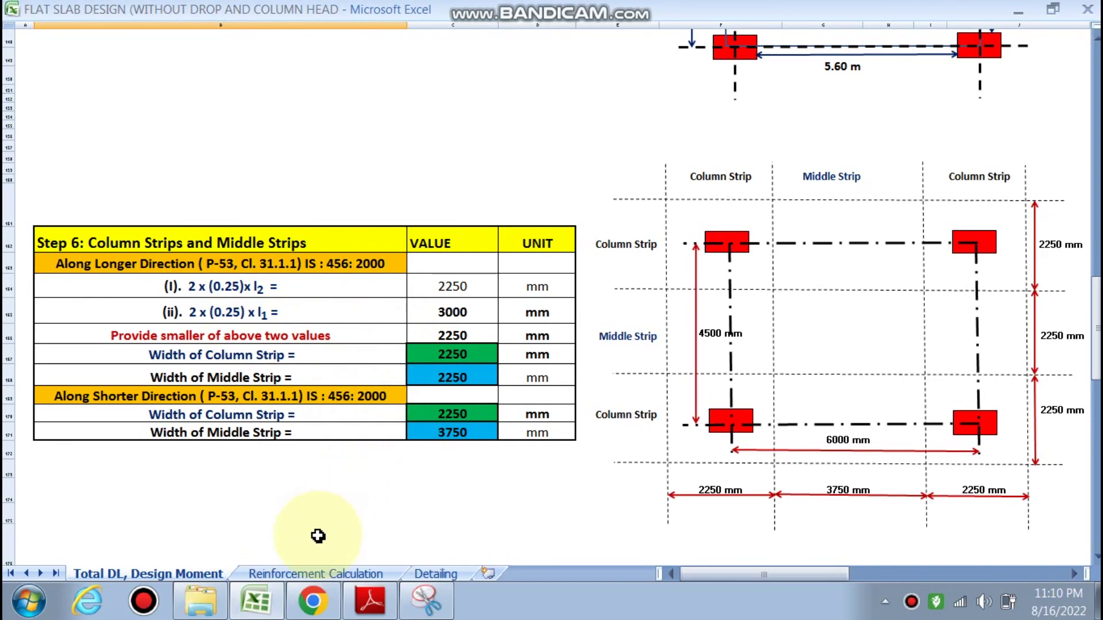
Review the Reinforcement Calculation sheet: Step 7 reinforcement along the longer and shorter directions and the Step 8 two-way shear check.
click(283, 573)
scroll(430, 460, up, 7)
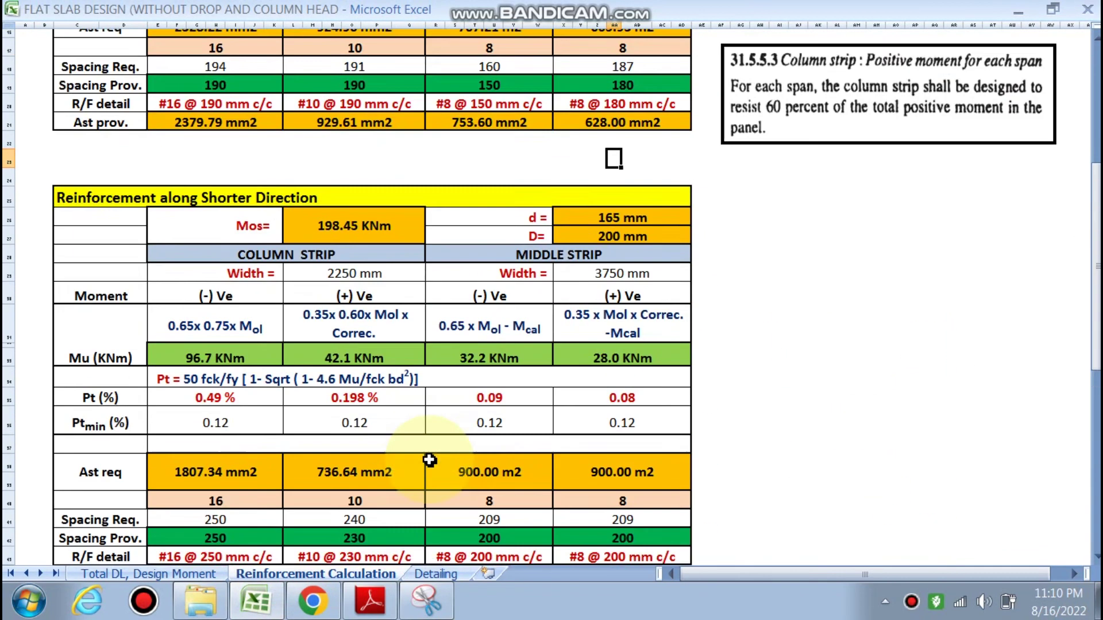
scroll(430, 460, up, 5)
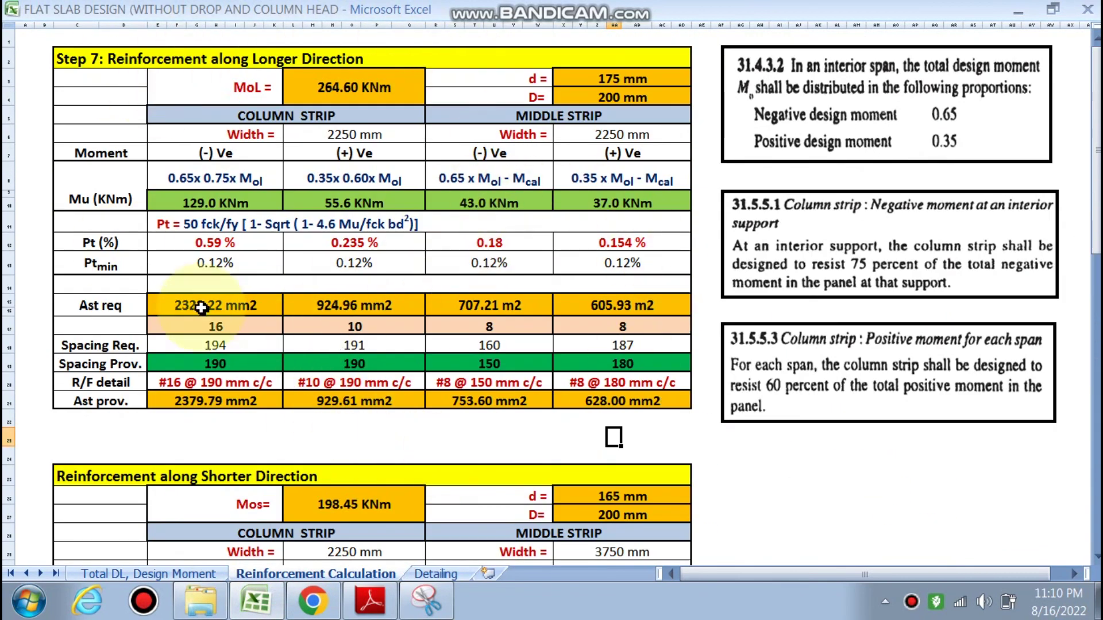
scroll(490, 373, down, 5)
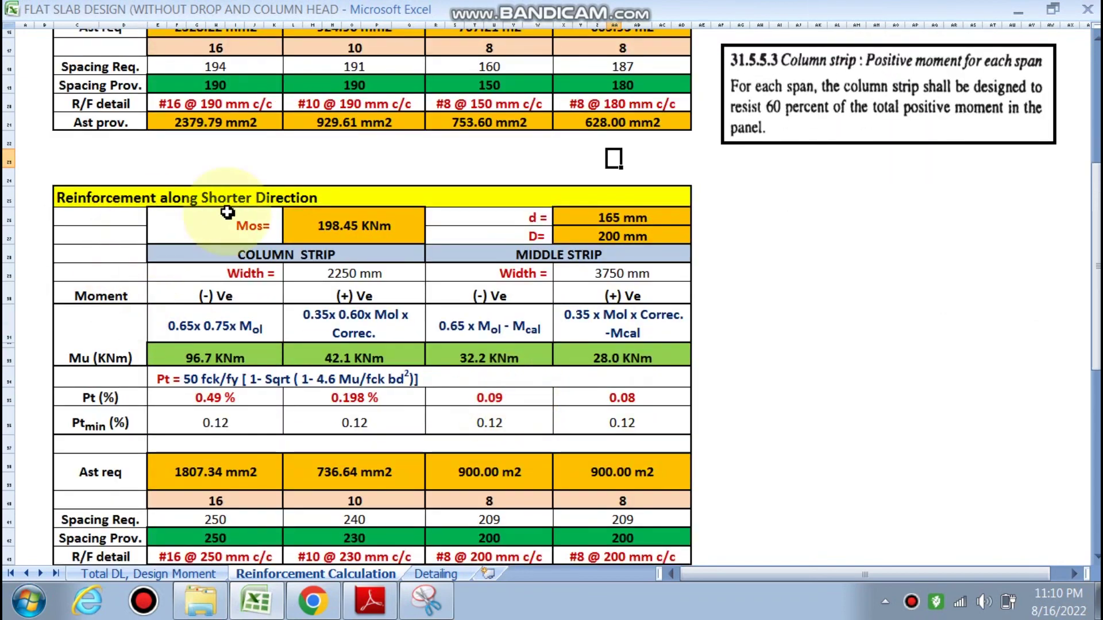
scroll(524, 313, down, 8)
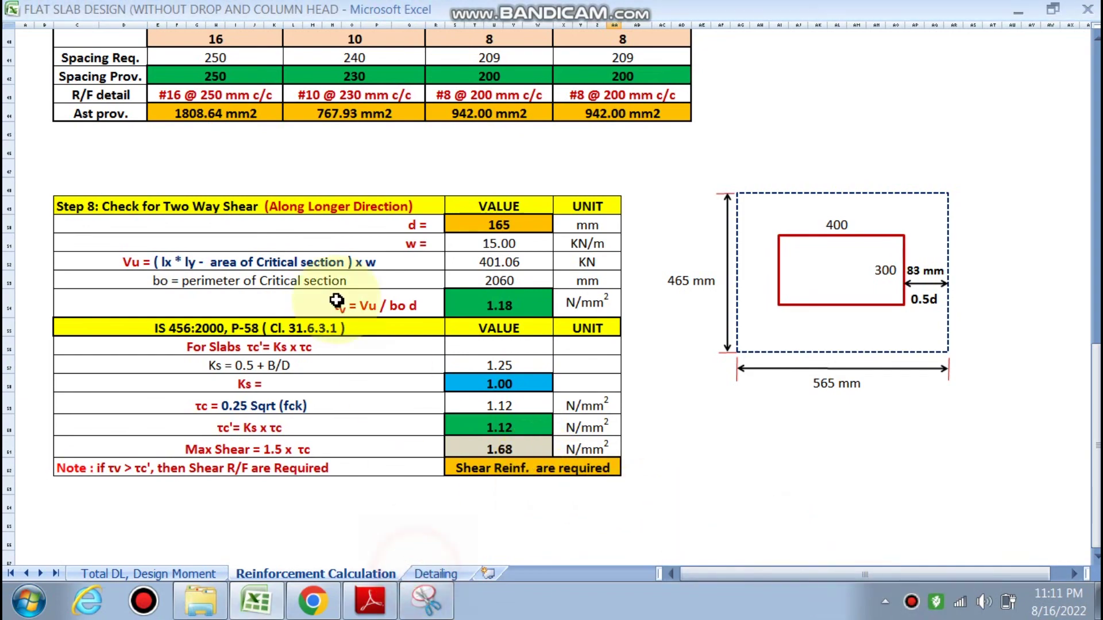
scroll(399, 532, up, 2)
Examine the Detailing sheet's interior panel layout, the column and middle strip reinforcement plan, and the slab cross-section.
click(434, 574)
scroll(376, 365, up, 7)
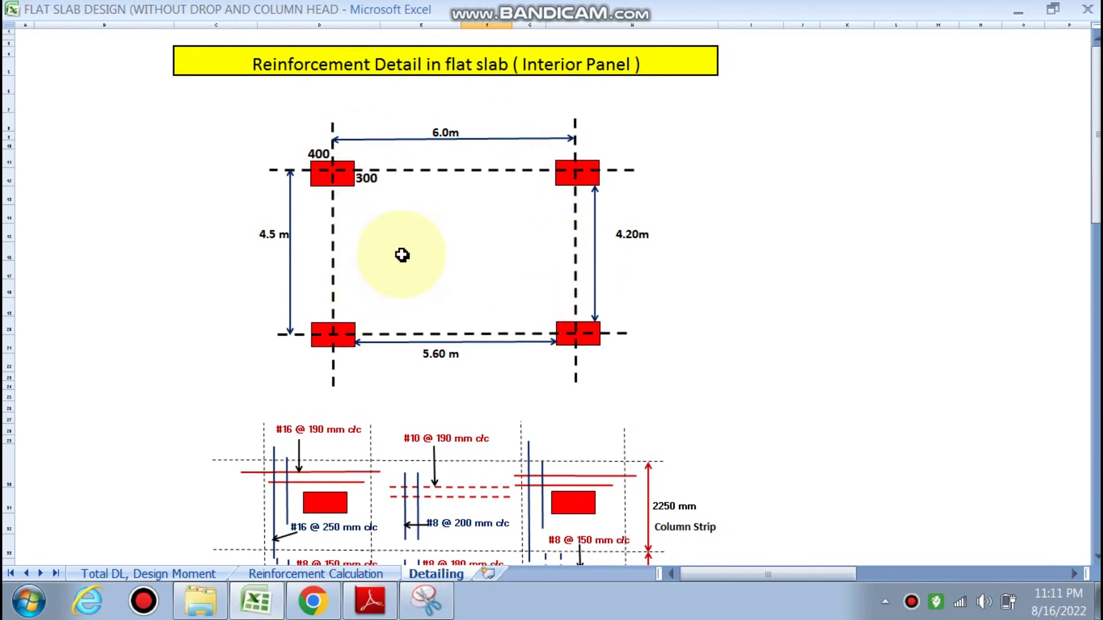
scroll(441, 259, down, 2)
scroll(441, 259, down, 4)
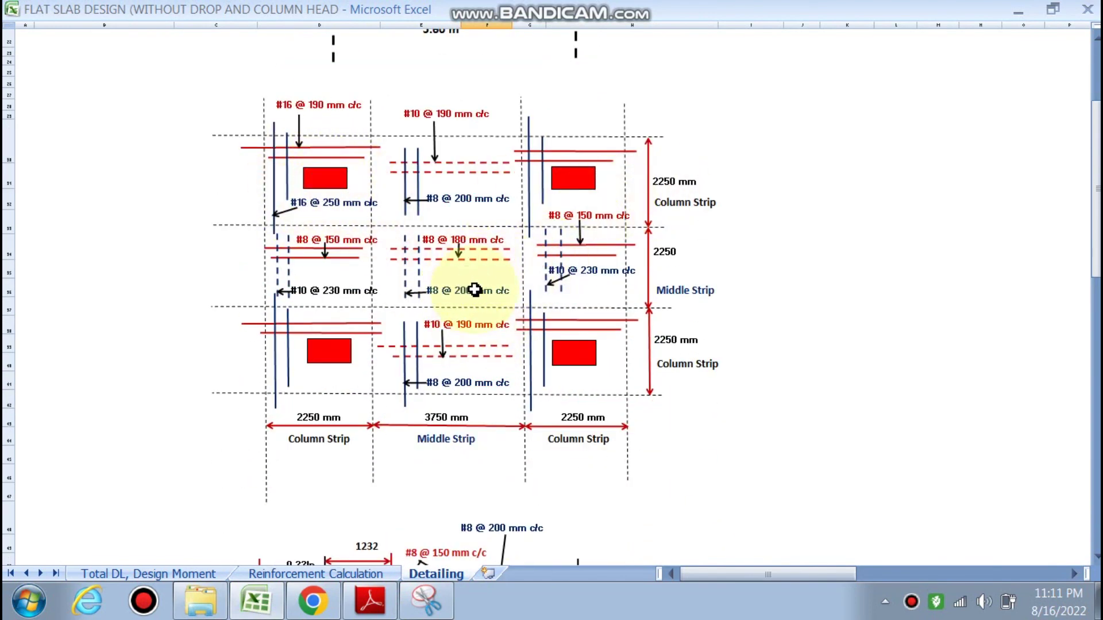
scroll(474, 290, down, 1)
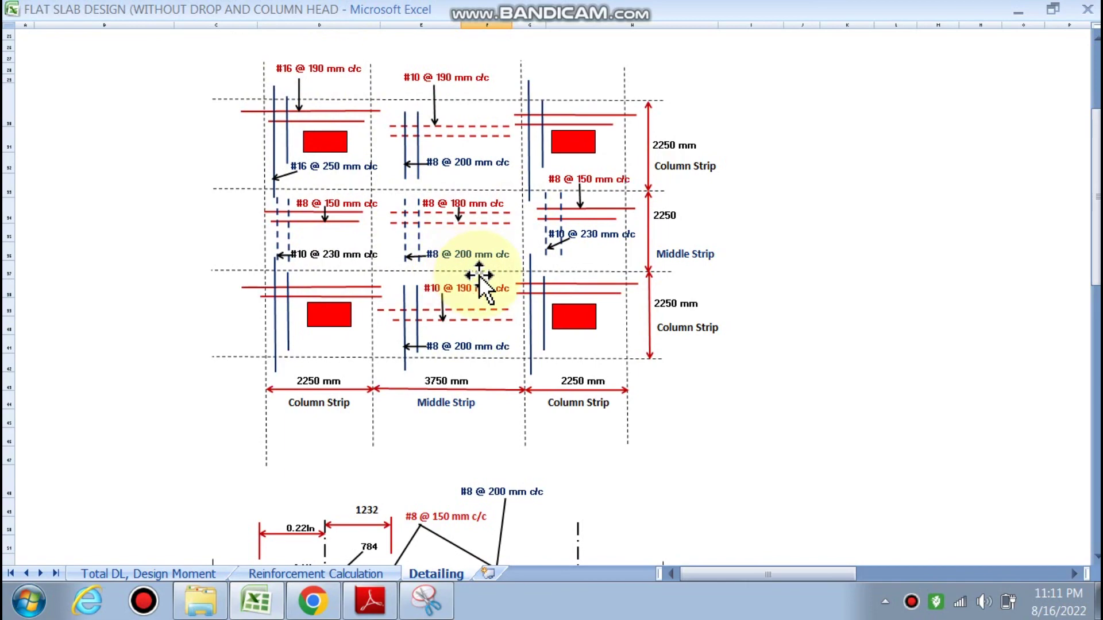
scroll(459, 277, down, 2)
scroll(477, 303, down, 3)
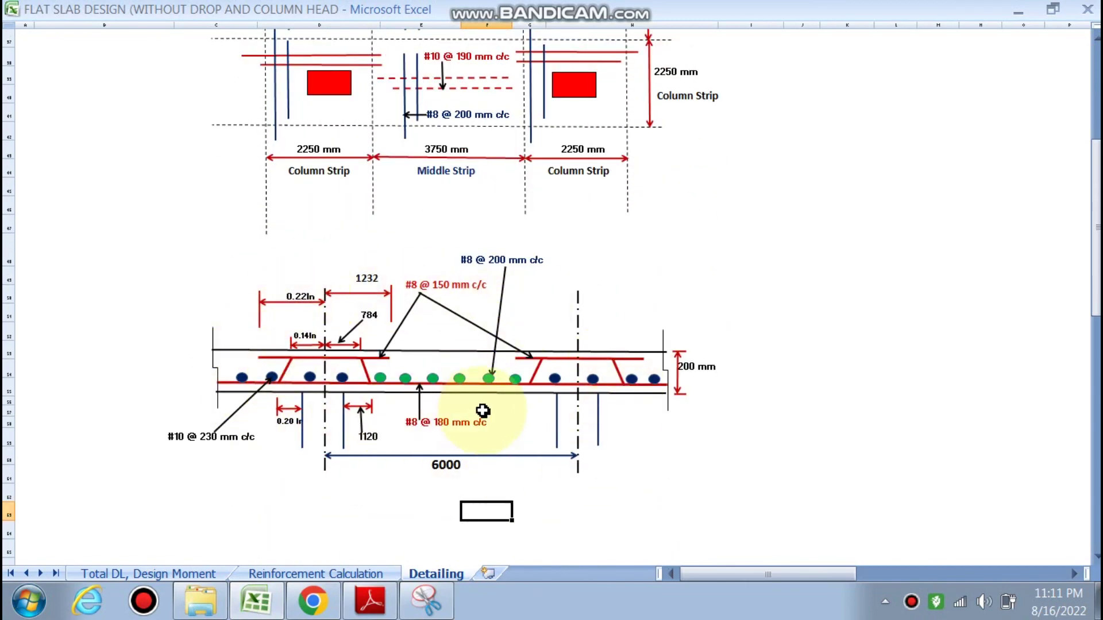
scroll(482, 411, up, 10)
scroll(483, 411, up, 3)
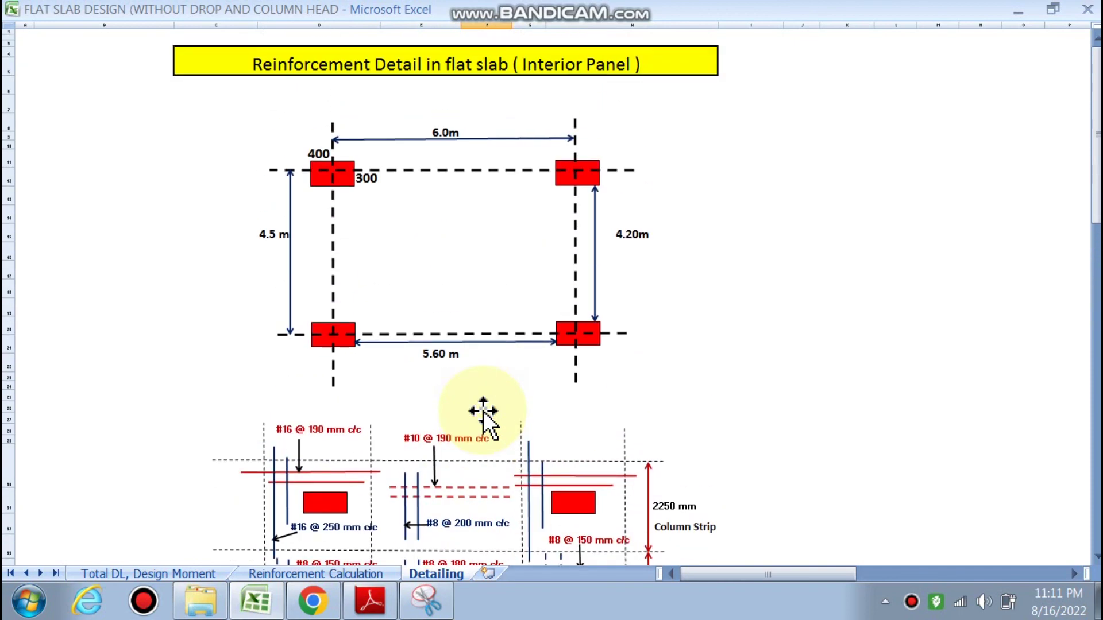